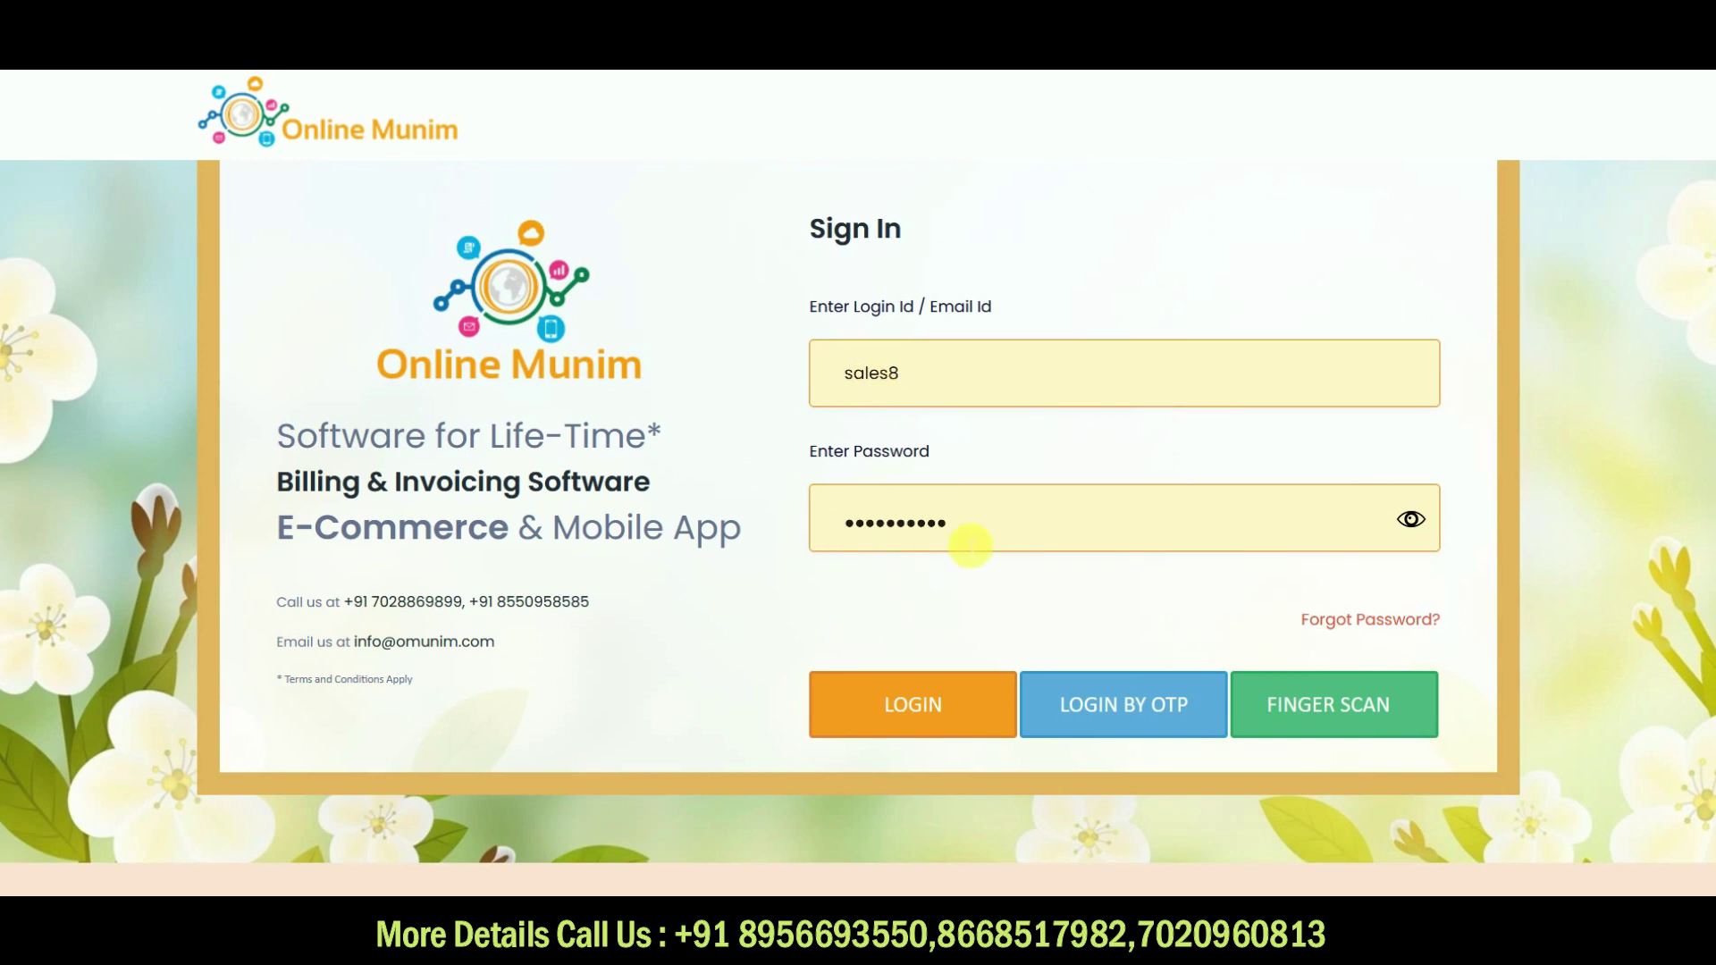
- Sign in with the prefilled login details and dismiss the MCX live rate offer
left_click(913, 706)
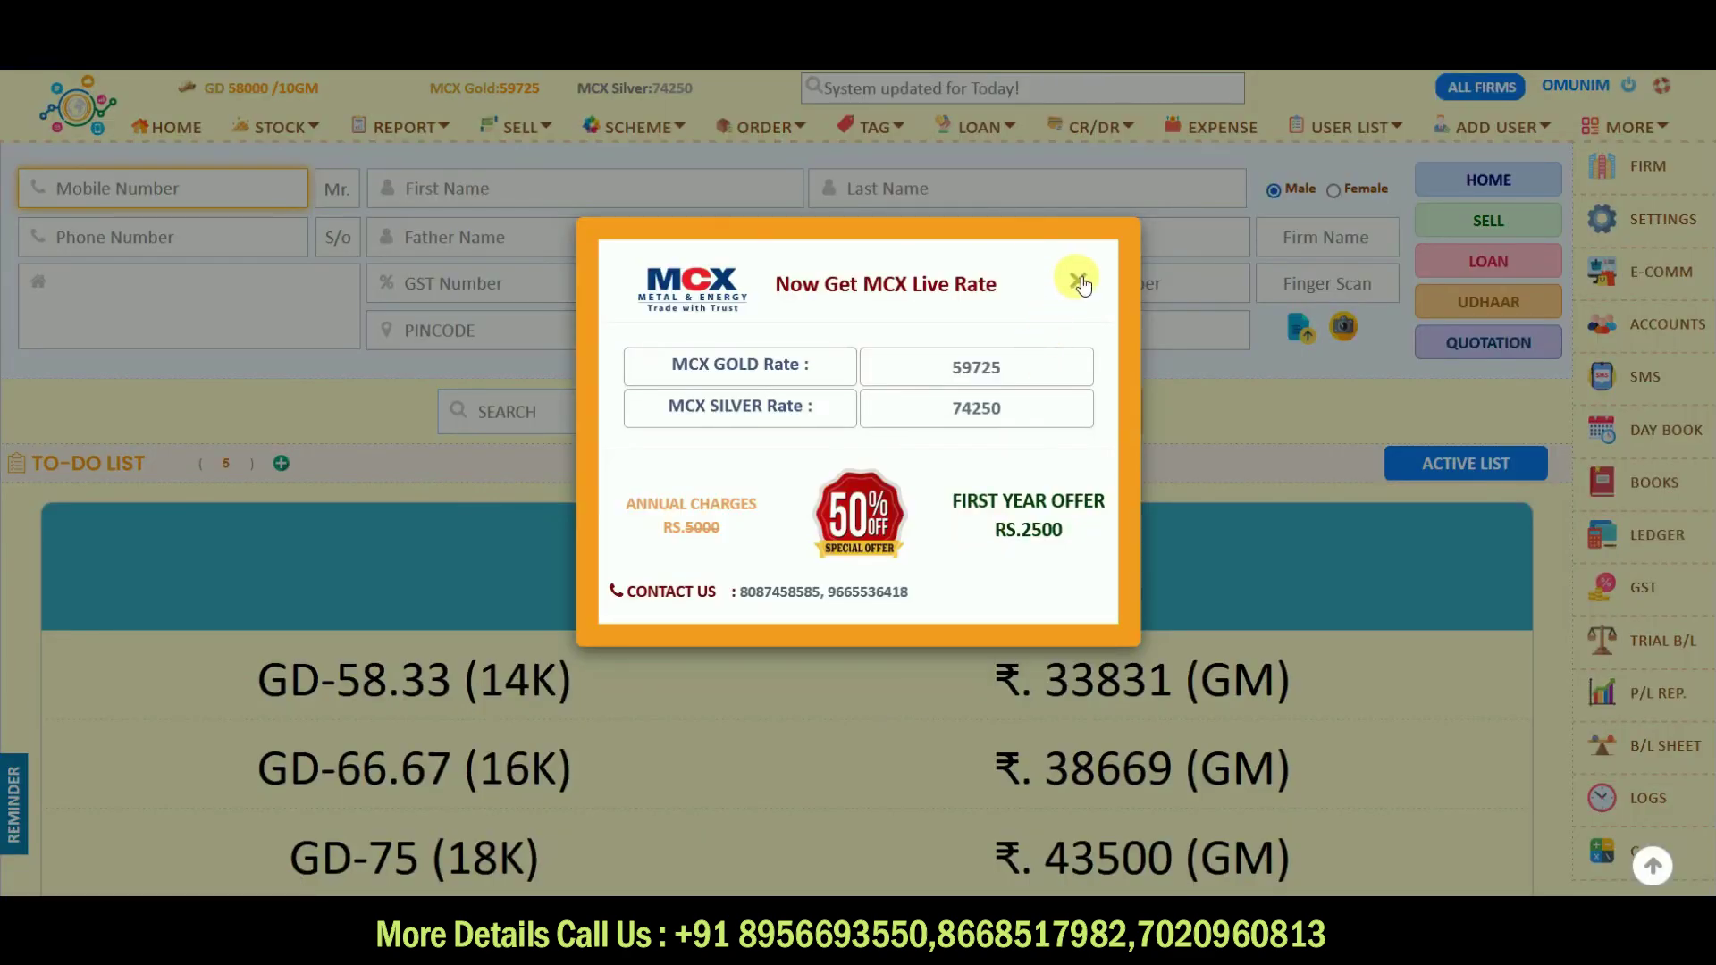
left_click(1079, 280)
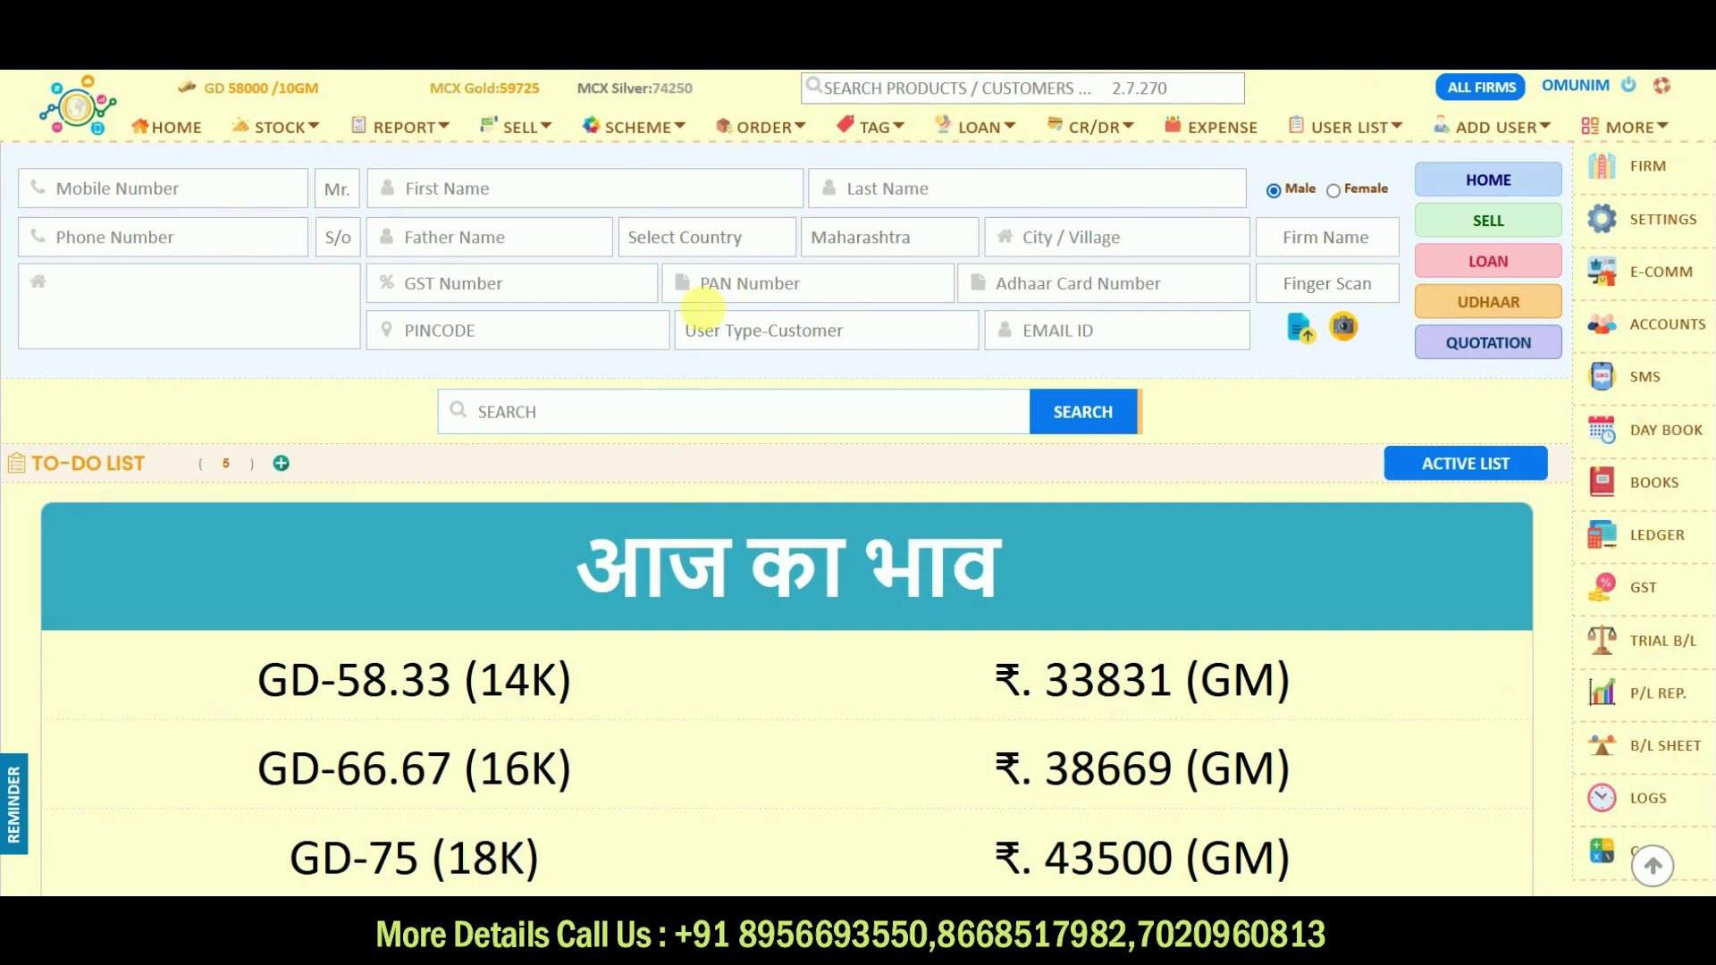
mouse_move(703, 308)
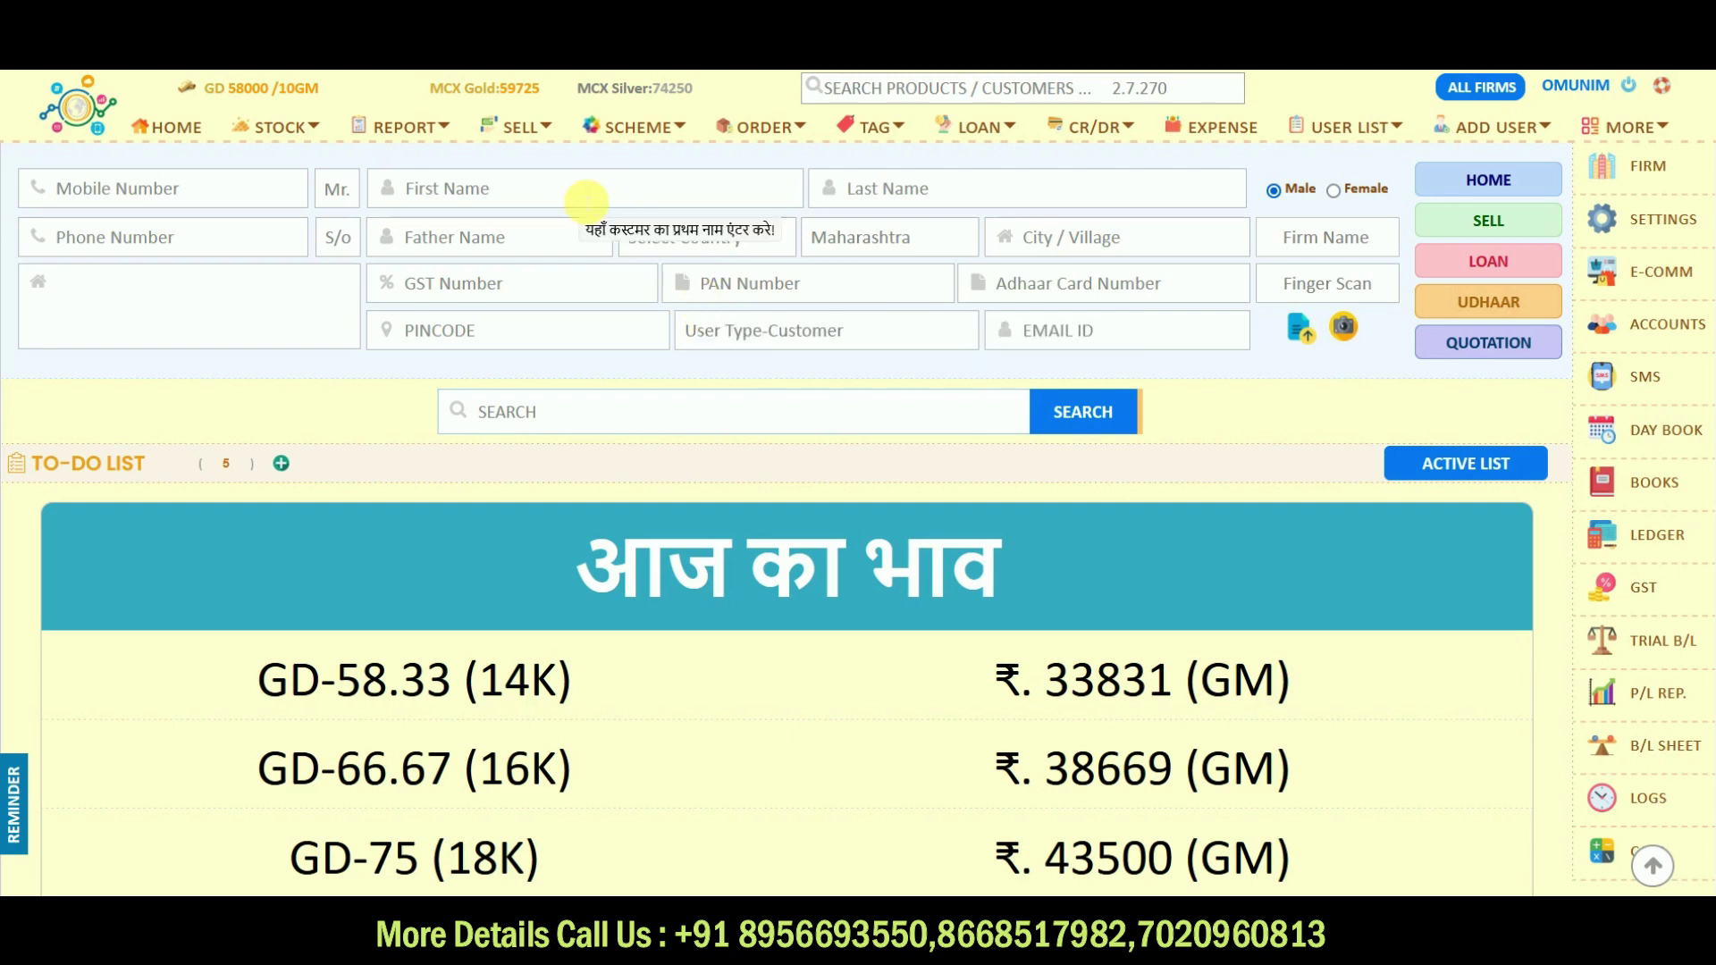
- Open the public firm RKJ's details in the firm panel and make RKJ the active firm
left_click(1616, 176)
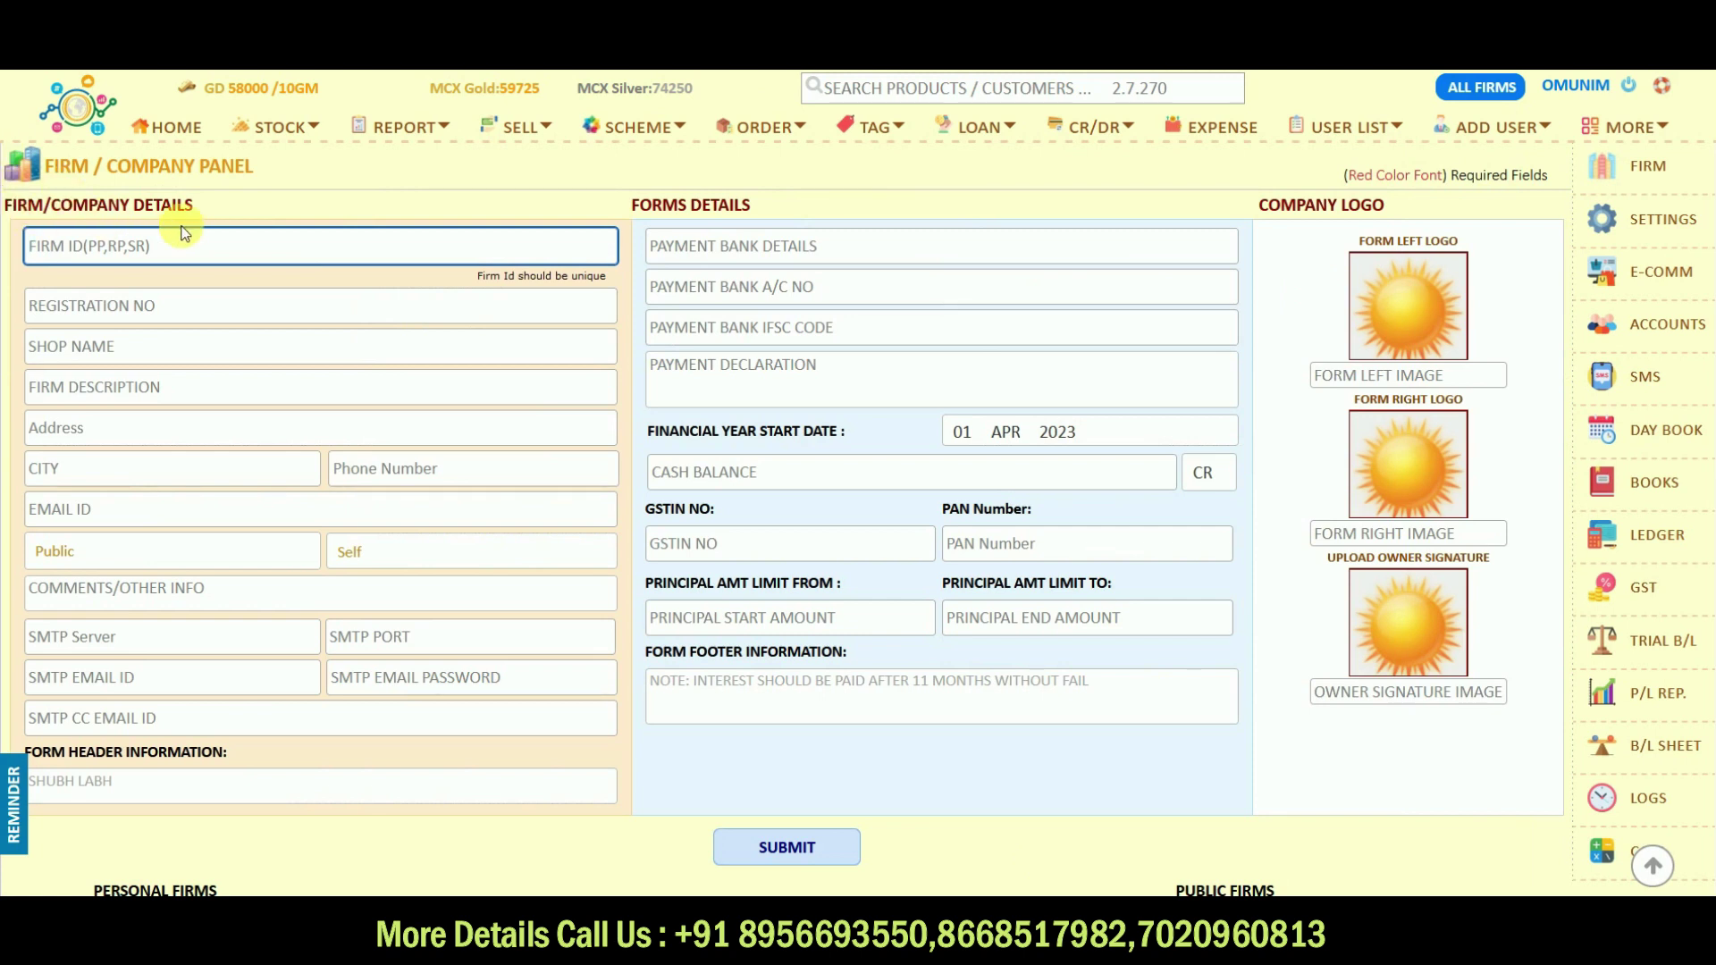
left_click(170, 306)
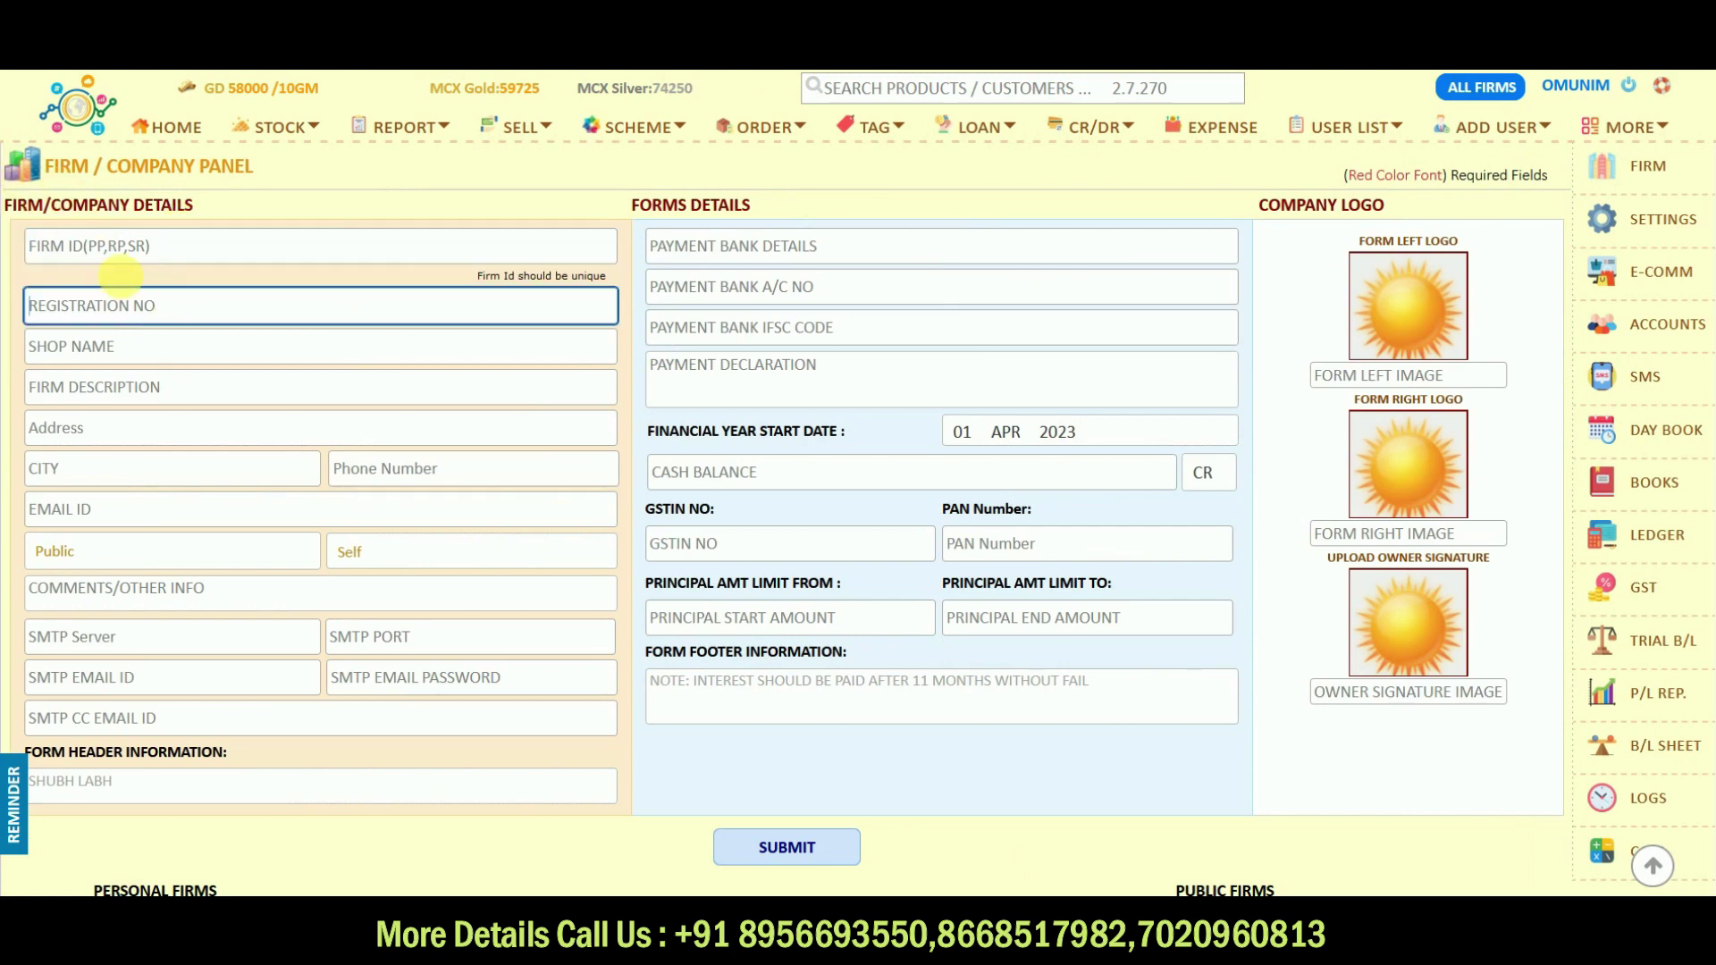
left_click(119, 254)
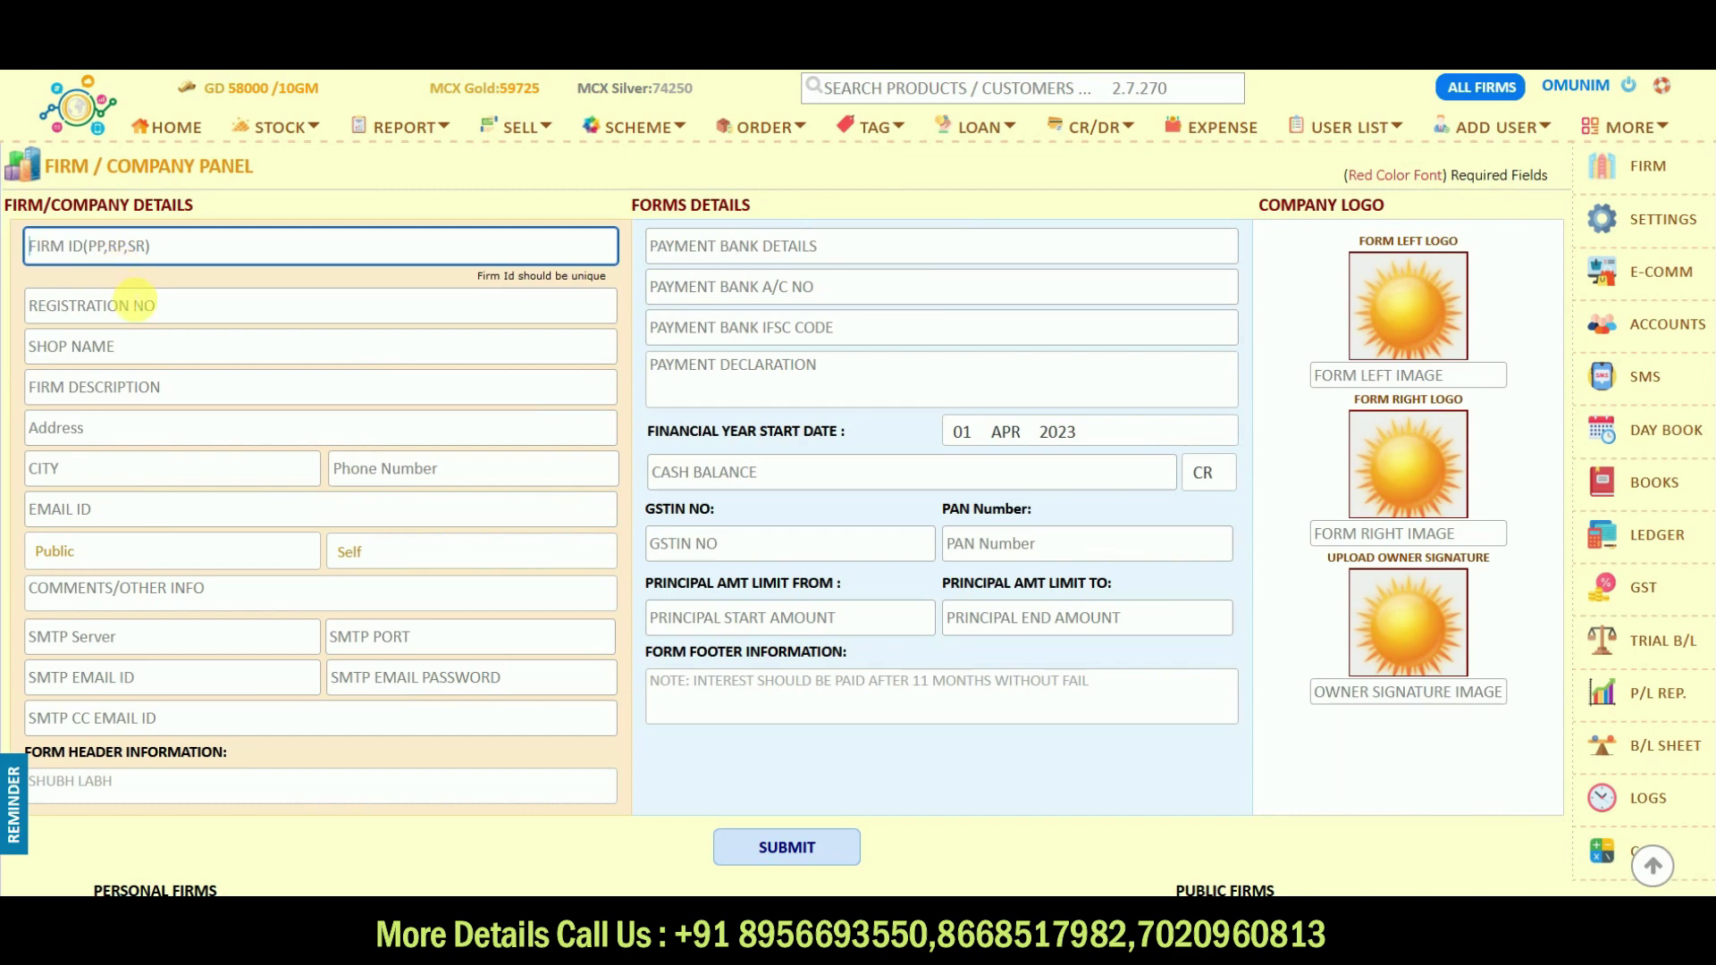
scroll(601, 636, "down", 3)
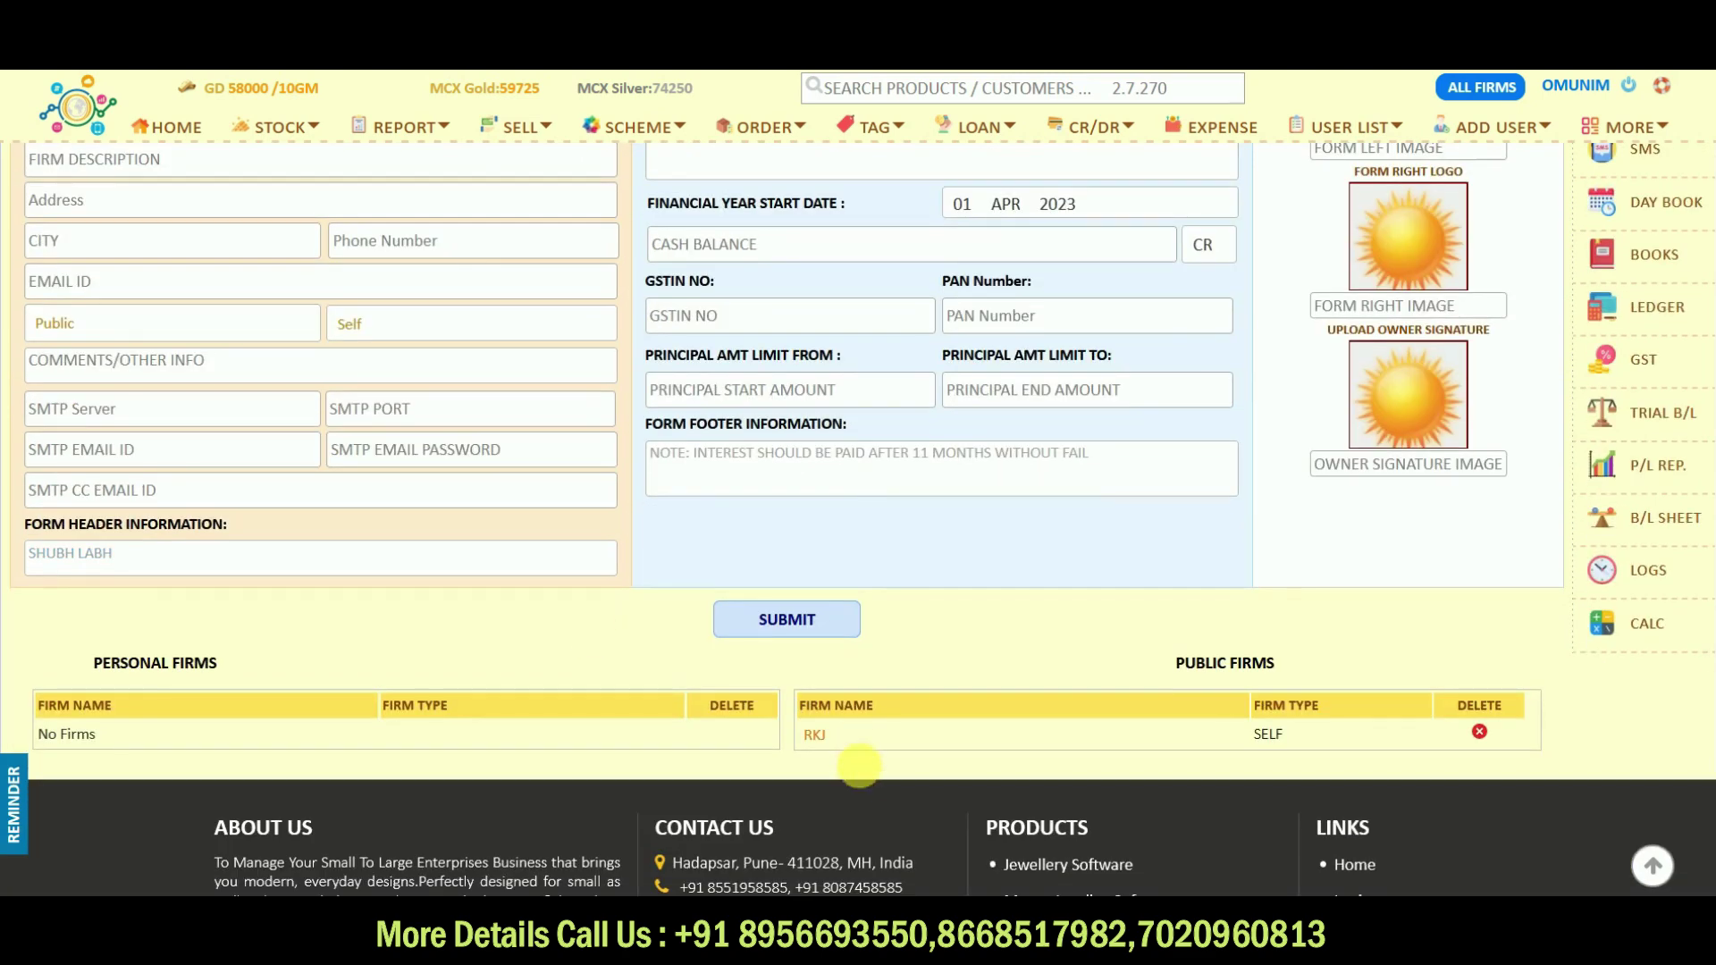
left_click(811, 733)
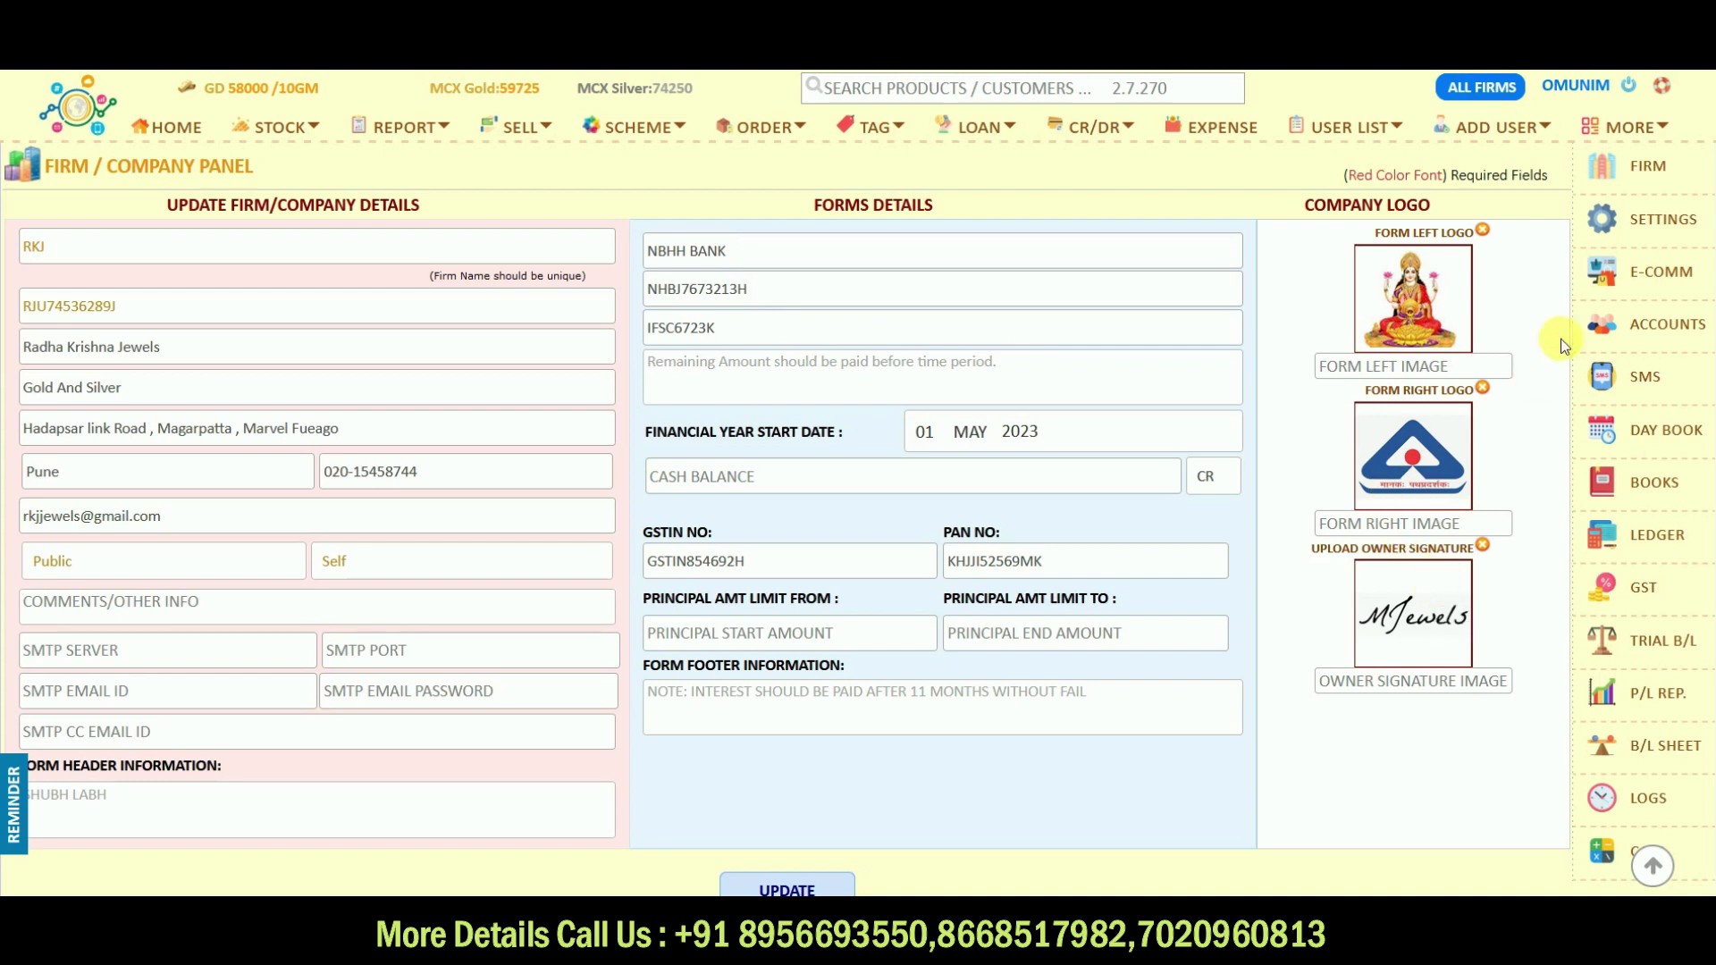
left_click(1482, 95)
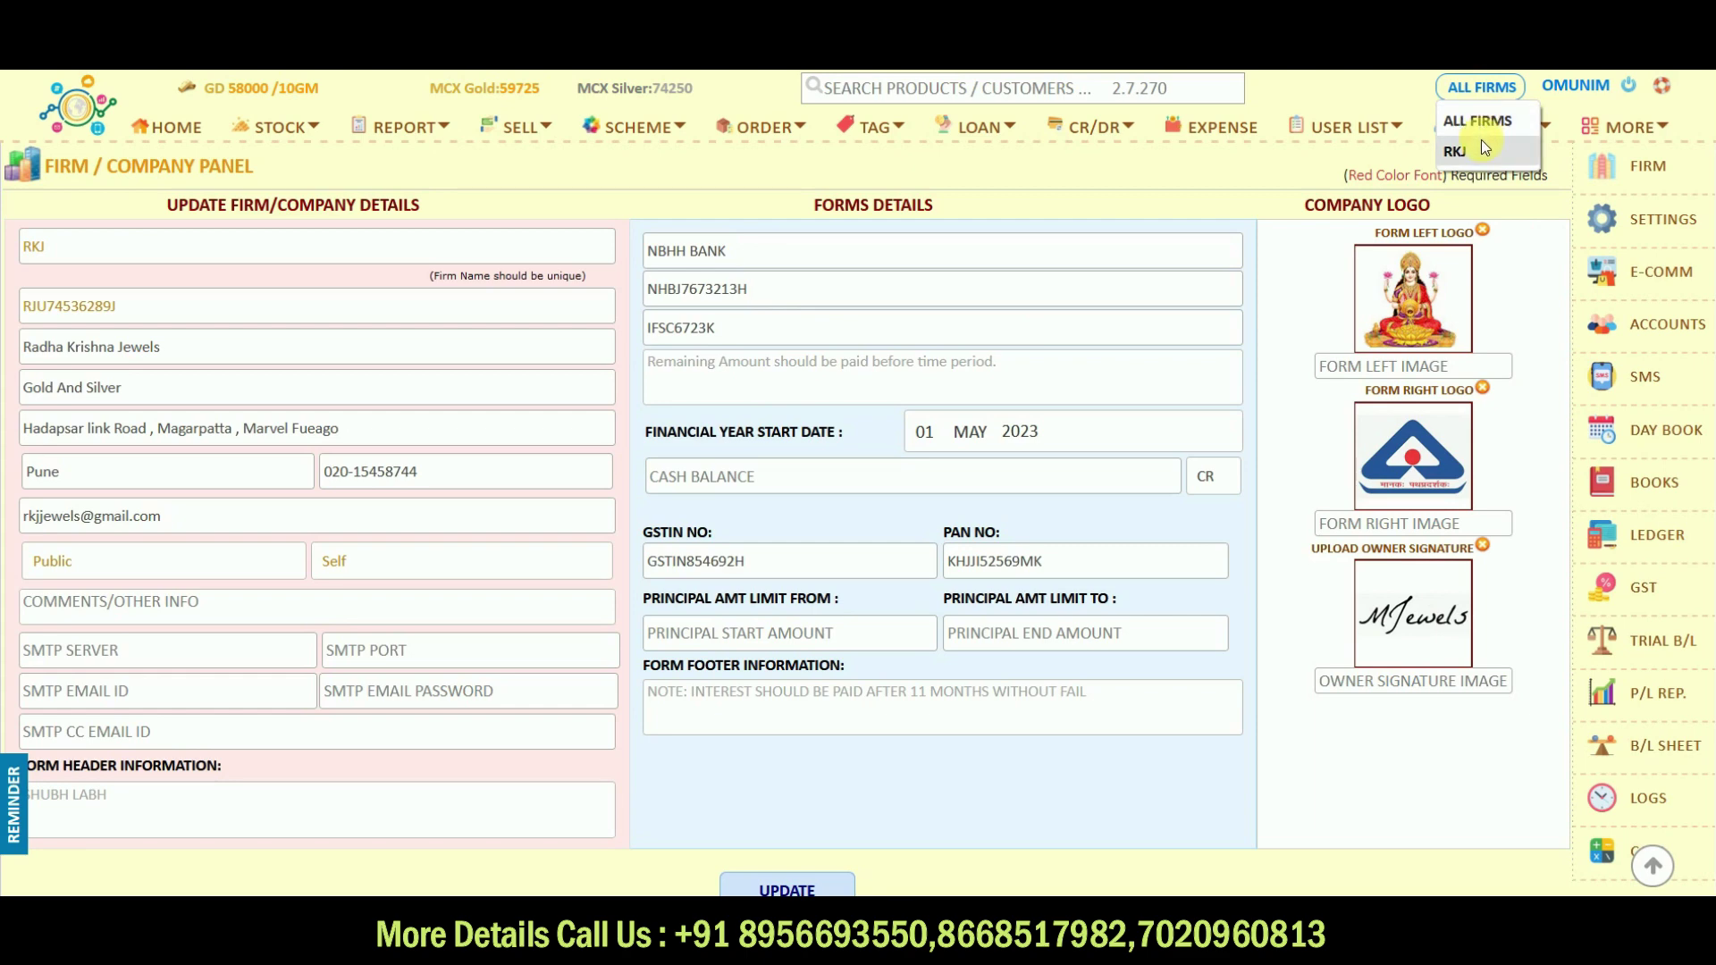
left_click(1481, 143)
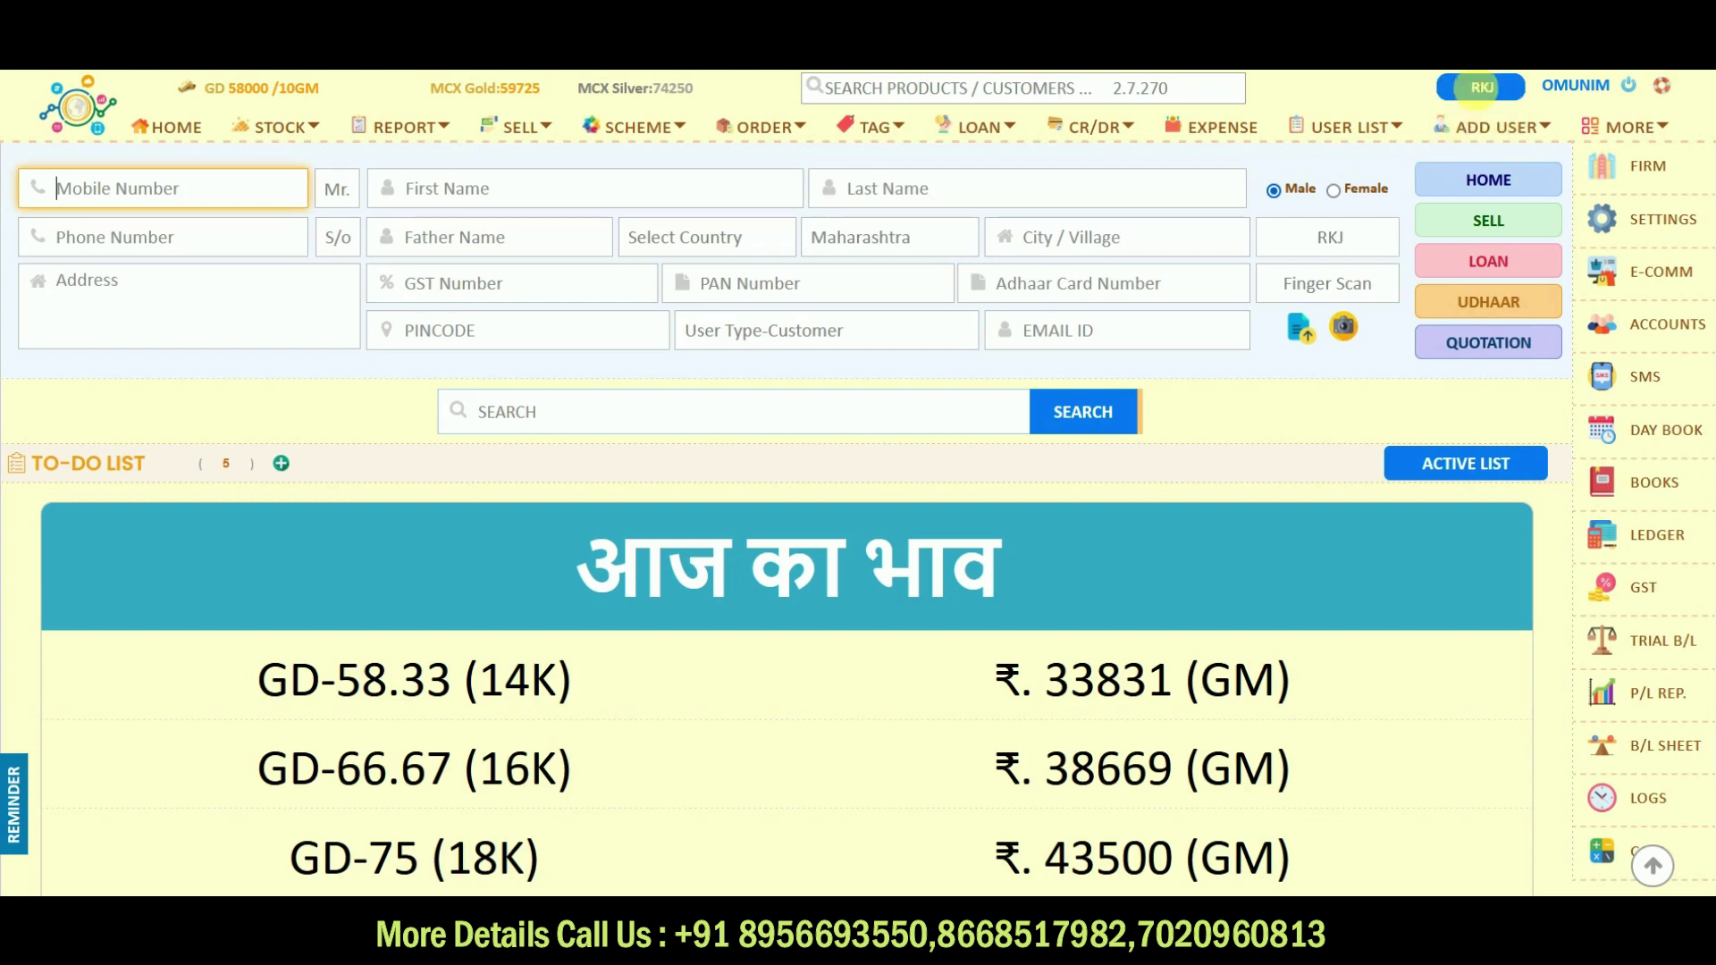
- Examine the retail software options in the control panel's layout settings
left_click(1636, 223)
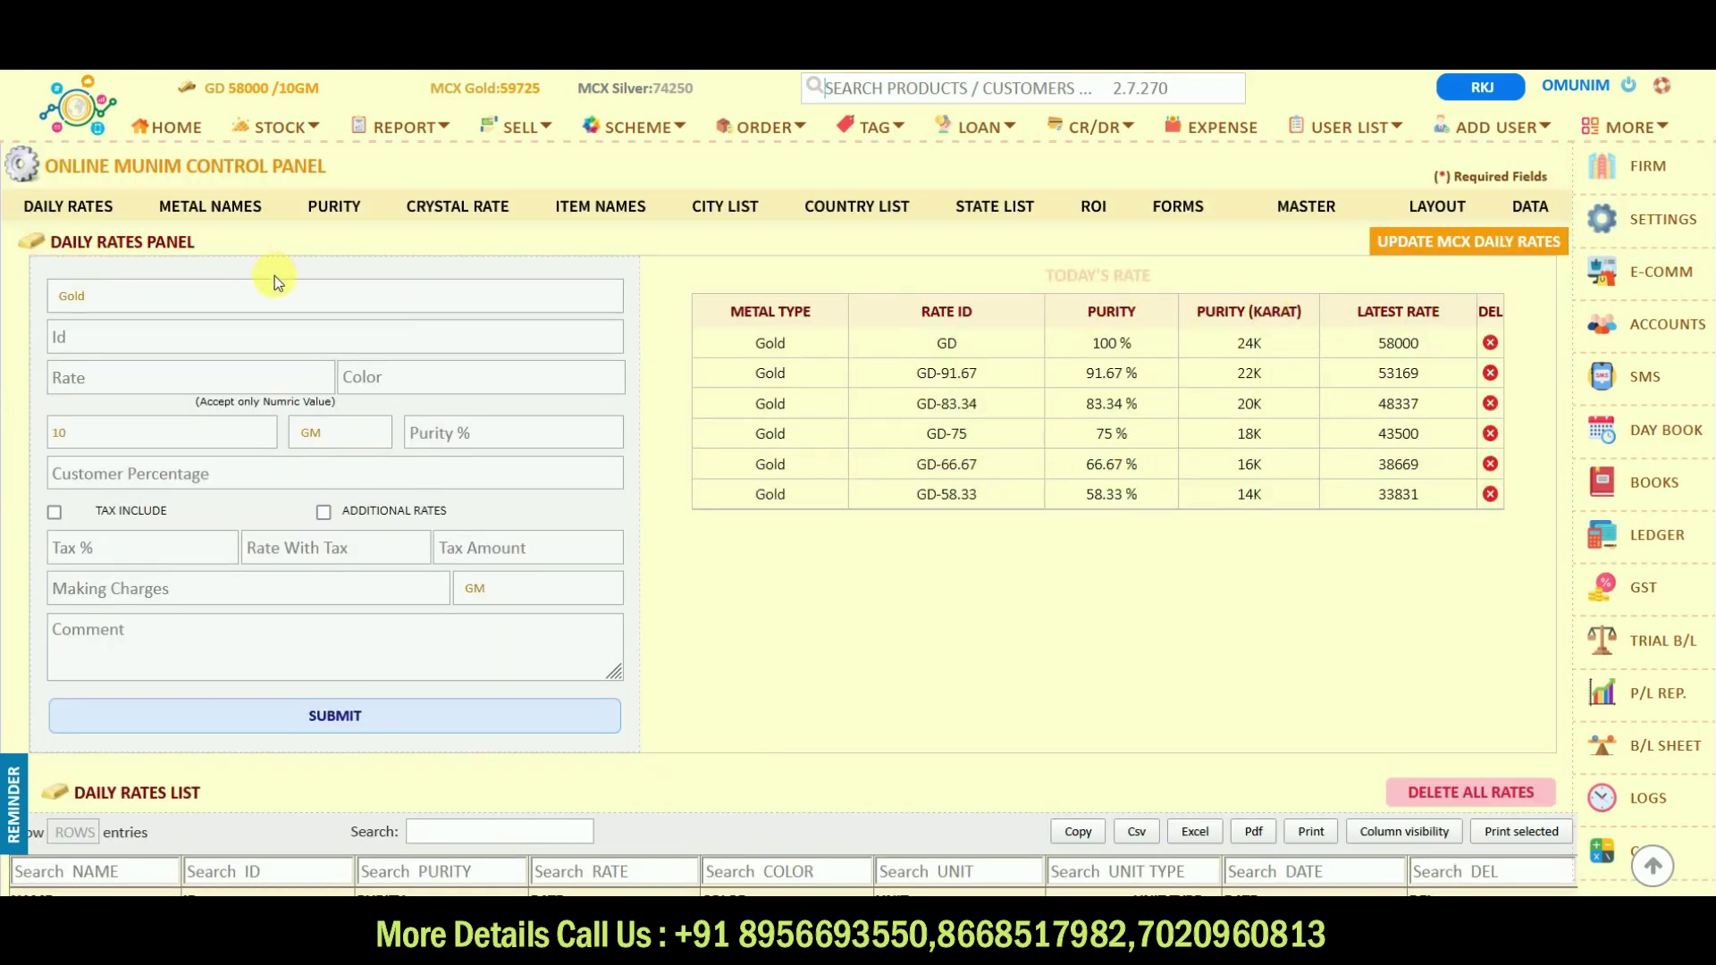
left_click(1440, 208)
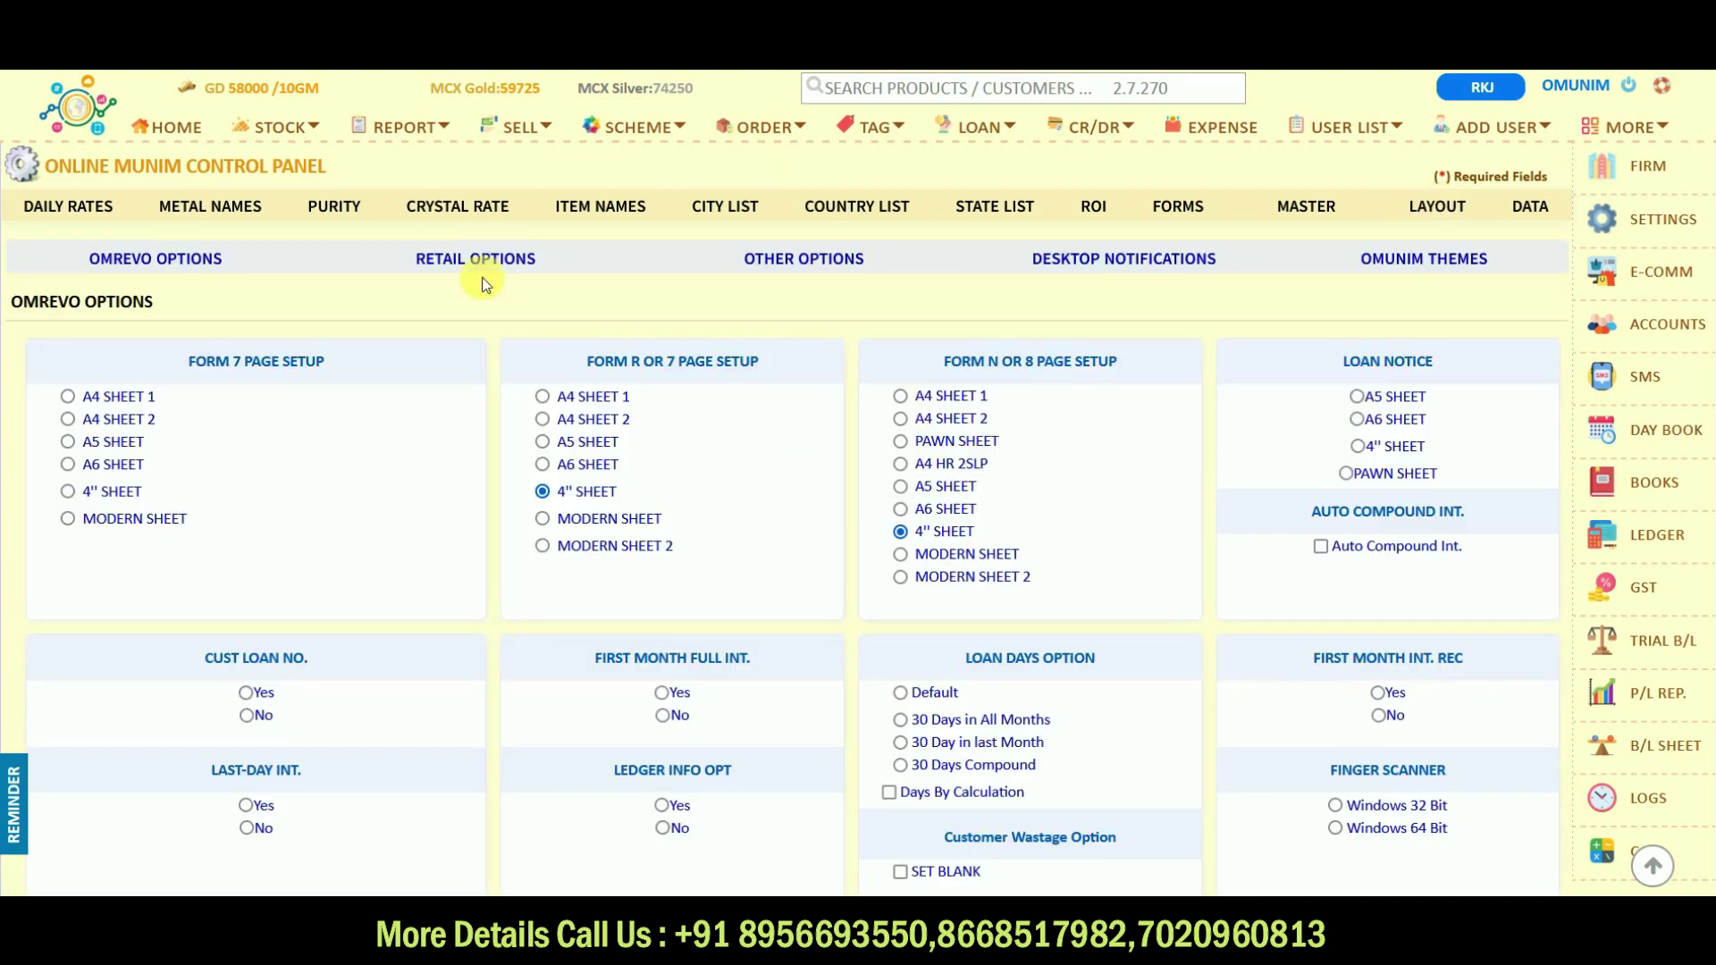
left_click(486, 268)
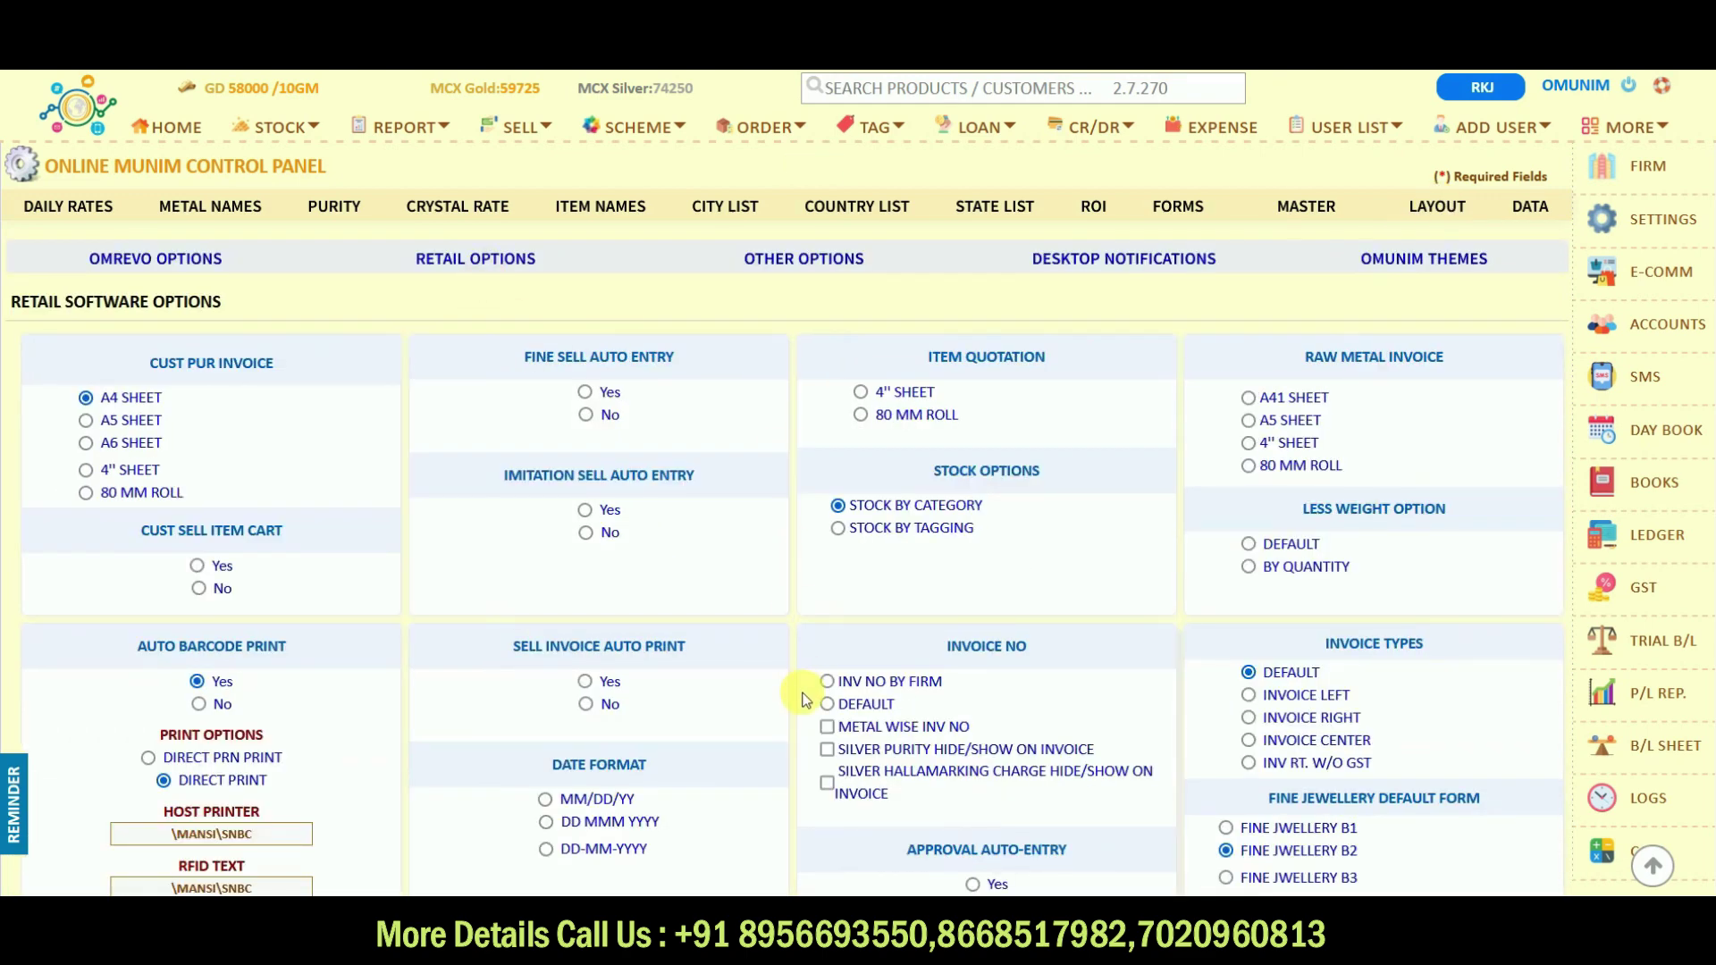
scroll(802, 700, "down", 15)
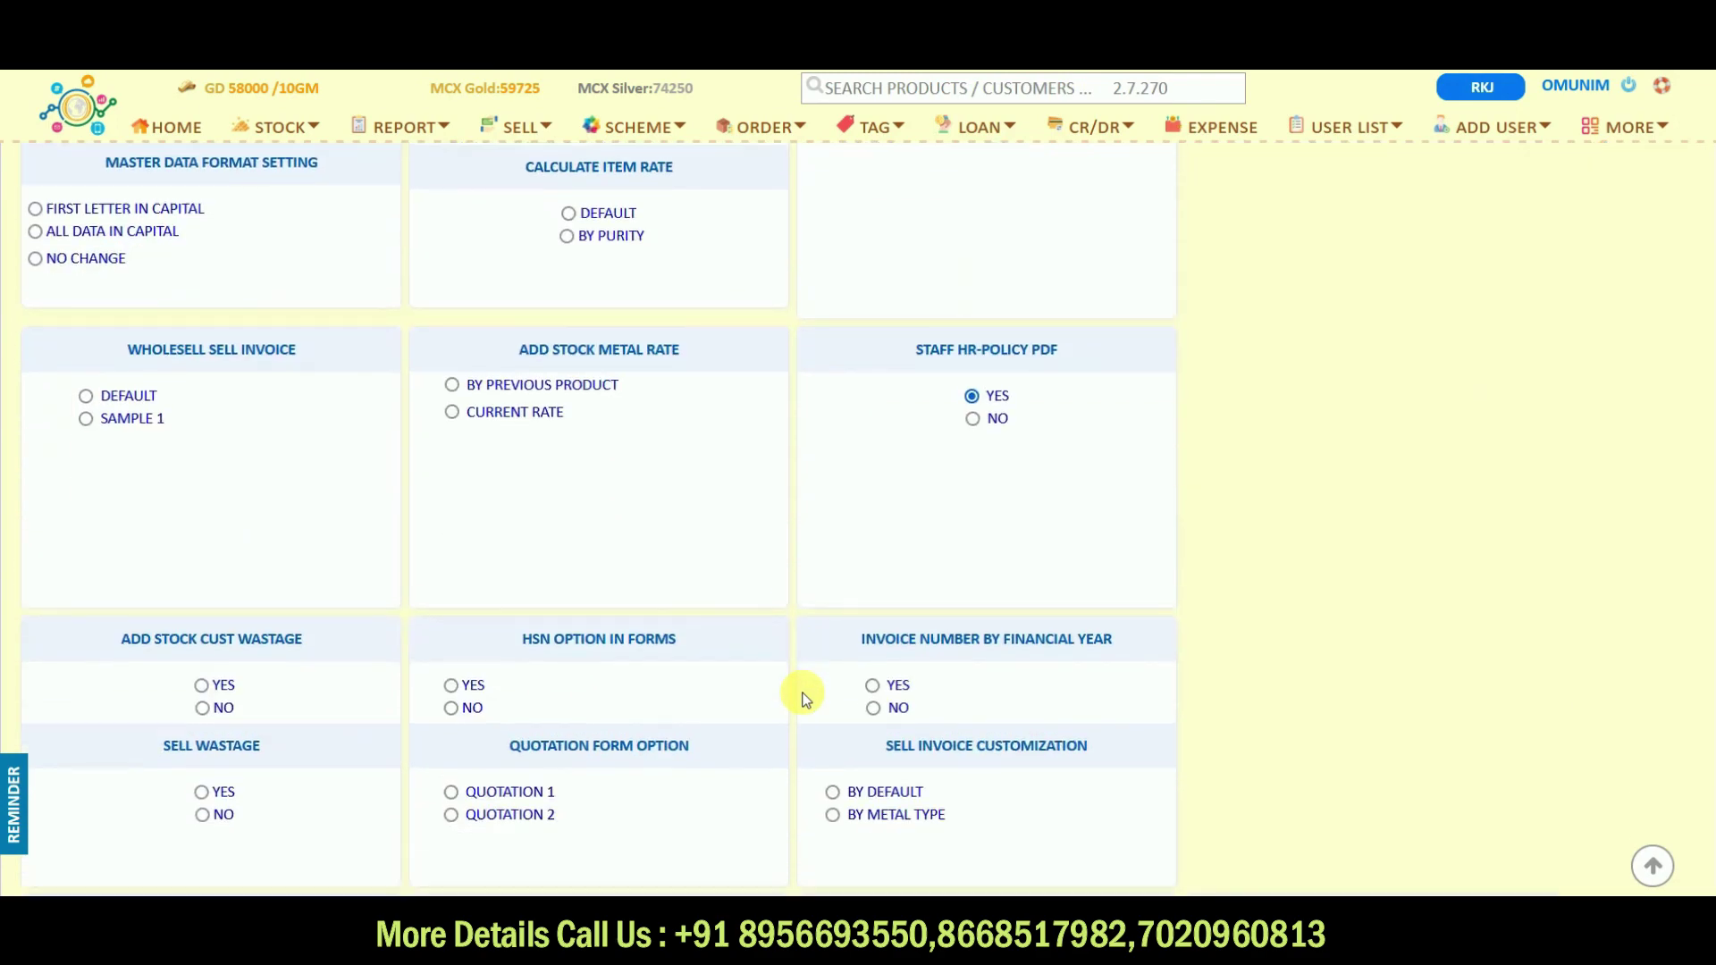
scroll(803, 700, "down", 9)
scroll(803, 699, "up", 15)
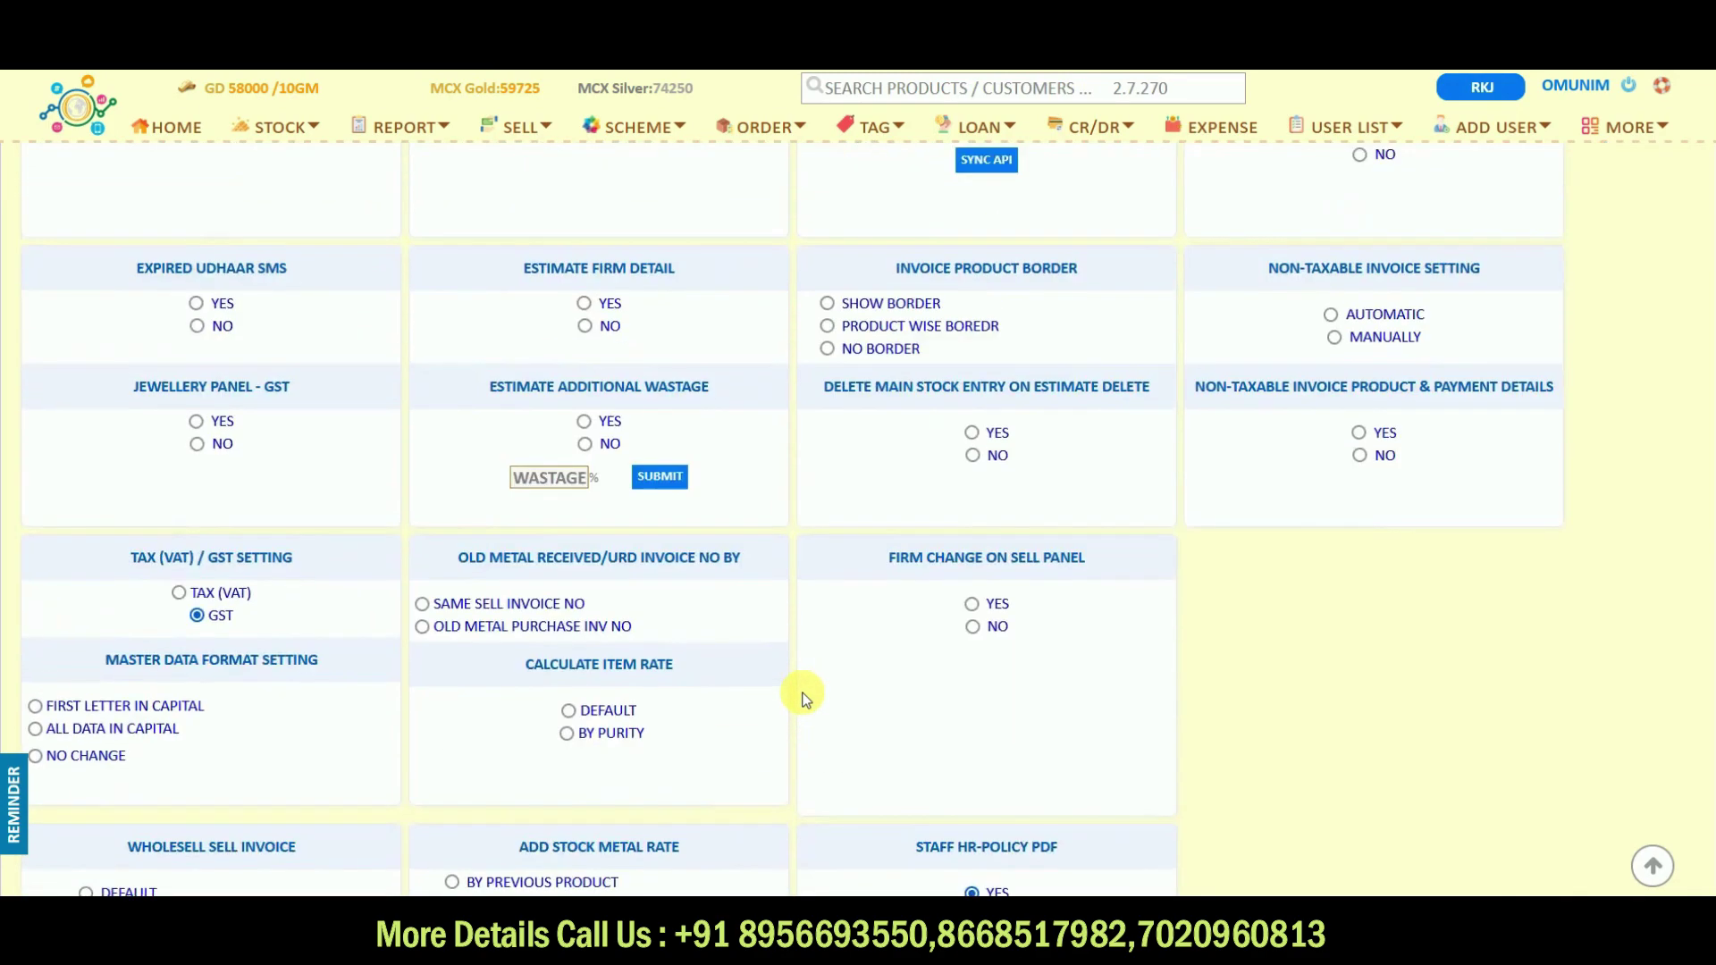
scroll(803, 700, "up", 10)
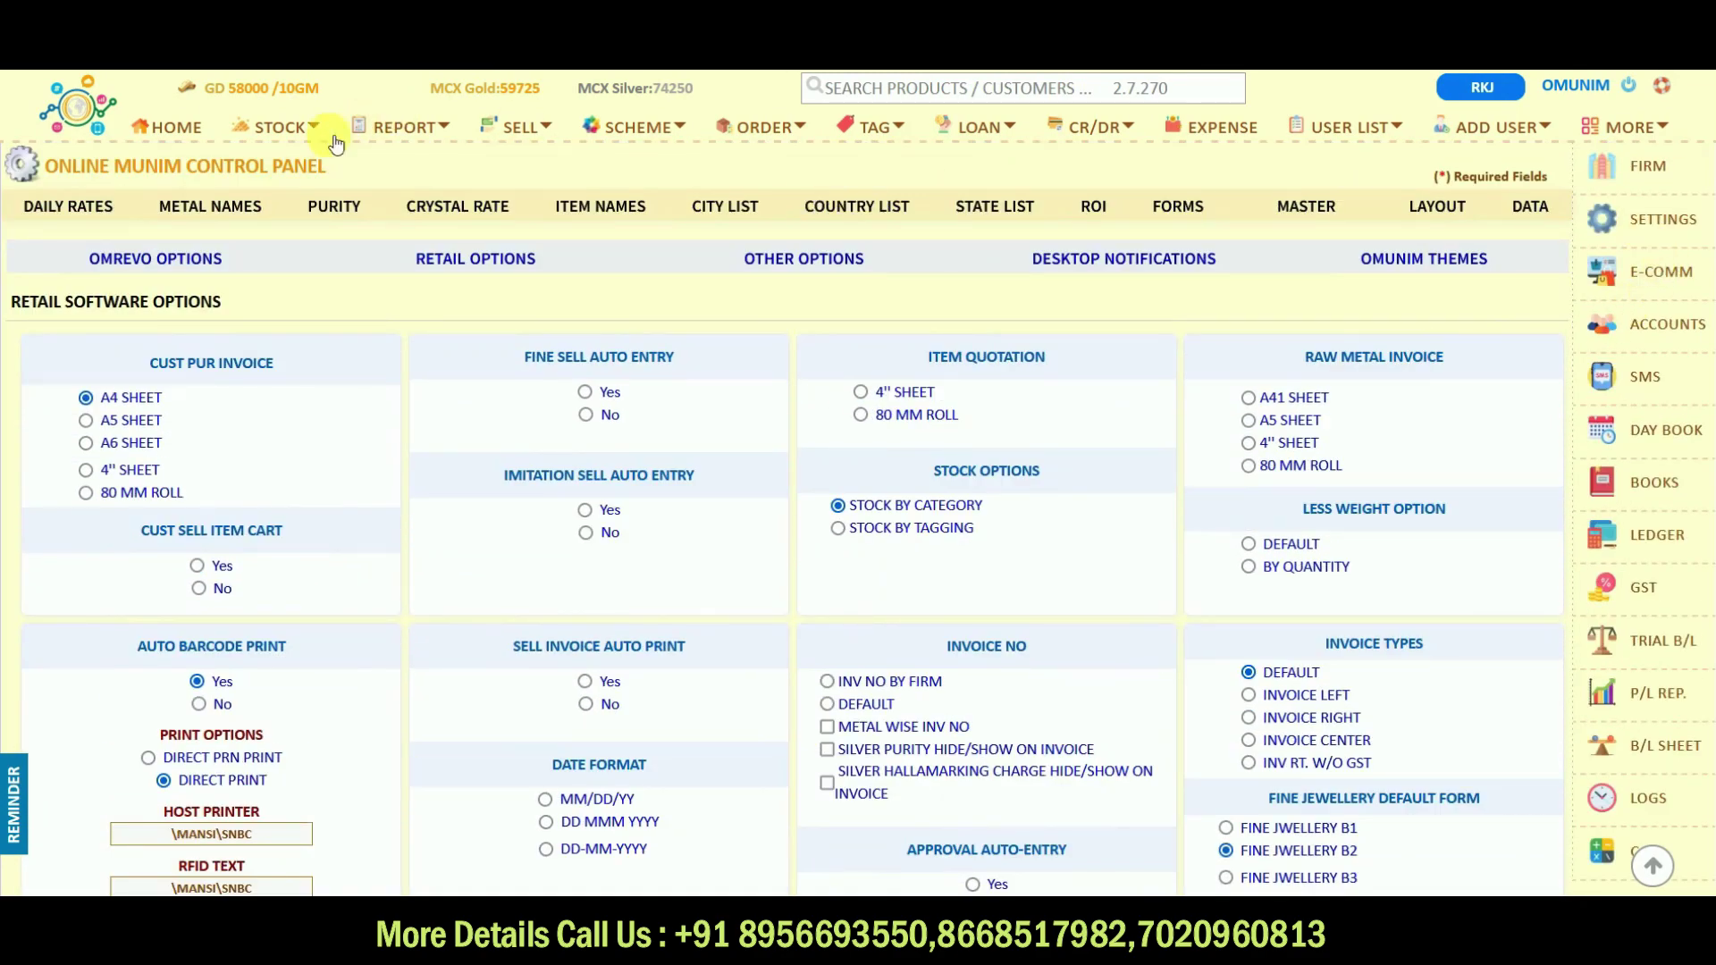
- Search the home page's customer records by the customer's first name, and clear the name field
left_click(172, 127)
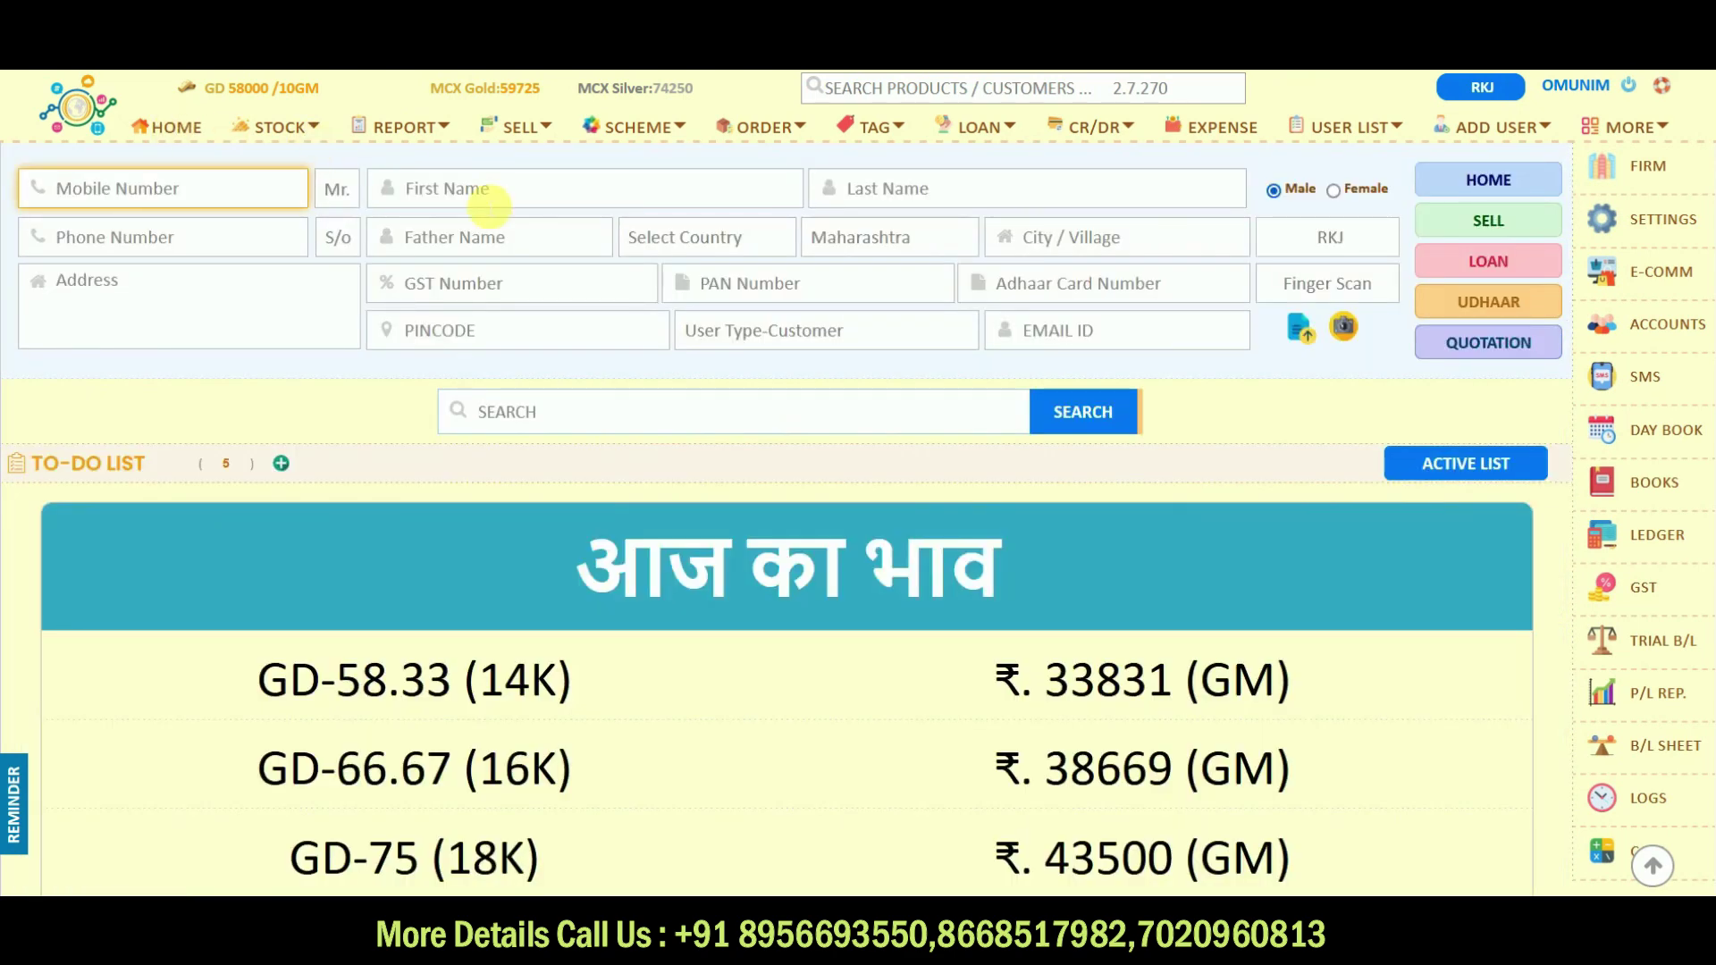
left_click(468, 190)
left_click(880, 196)
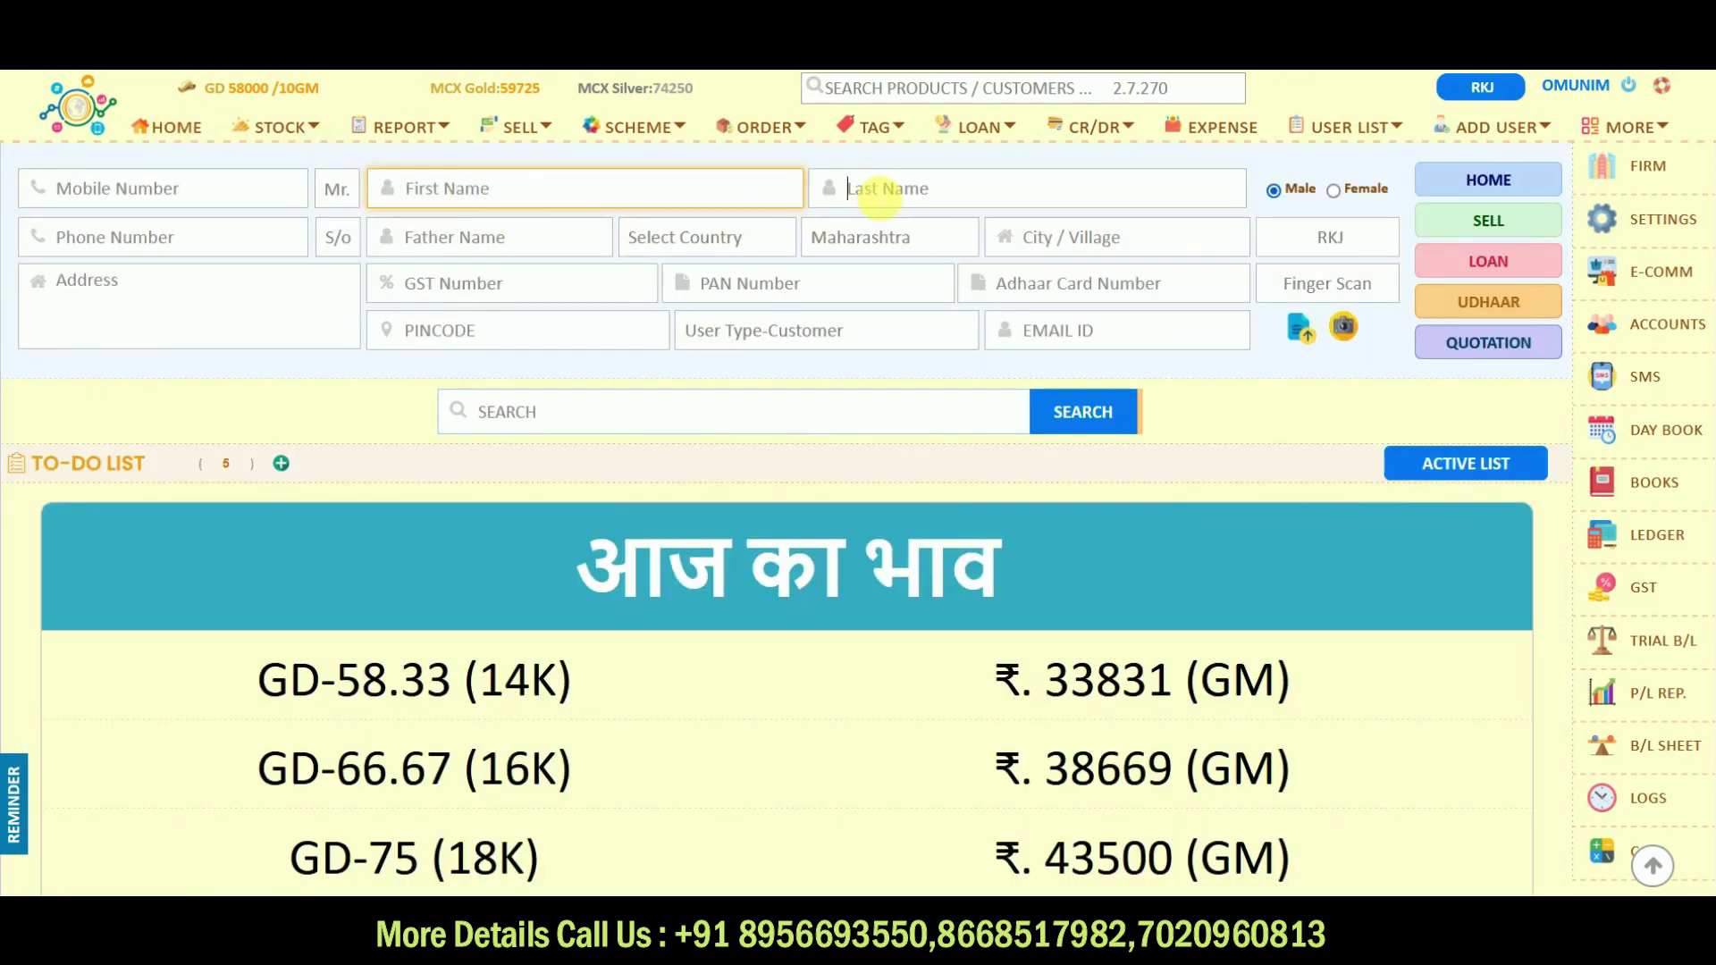
left_click(474, 206)
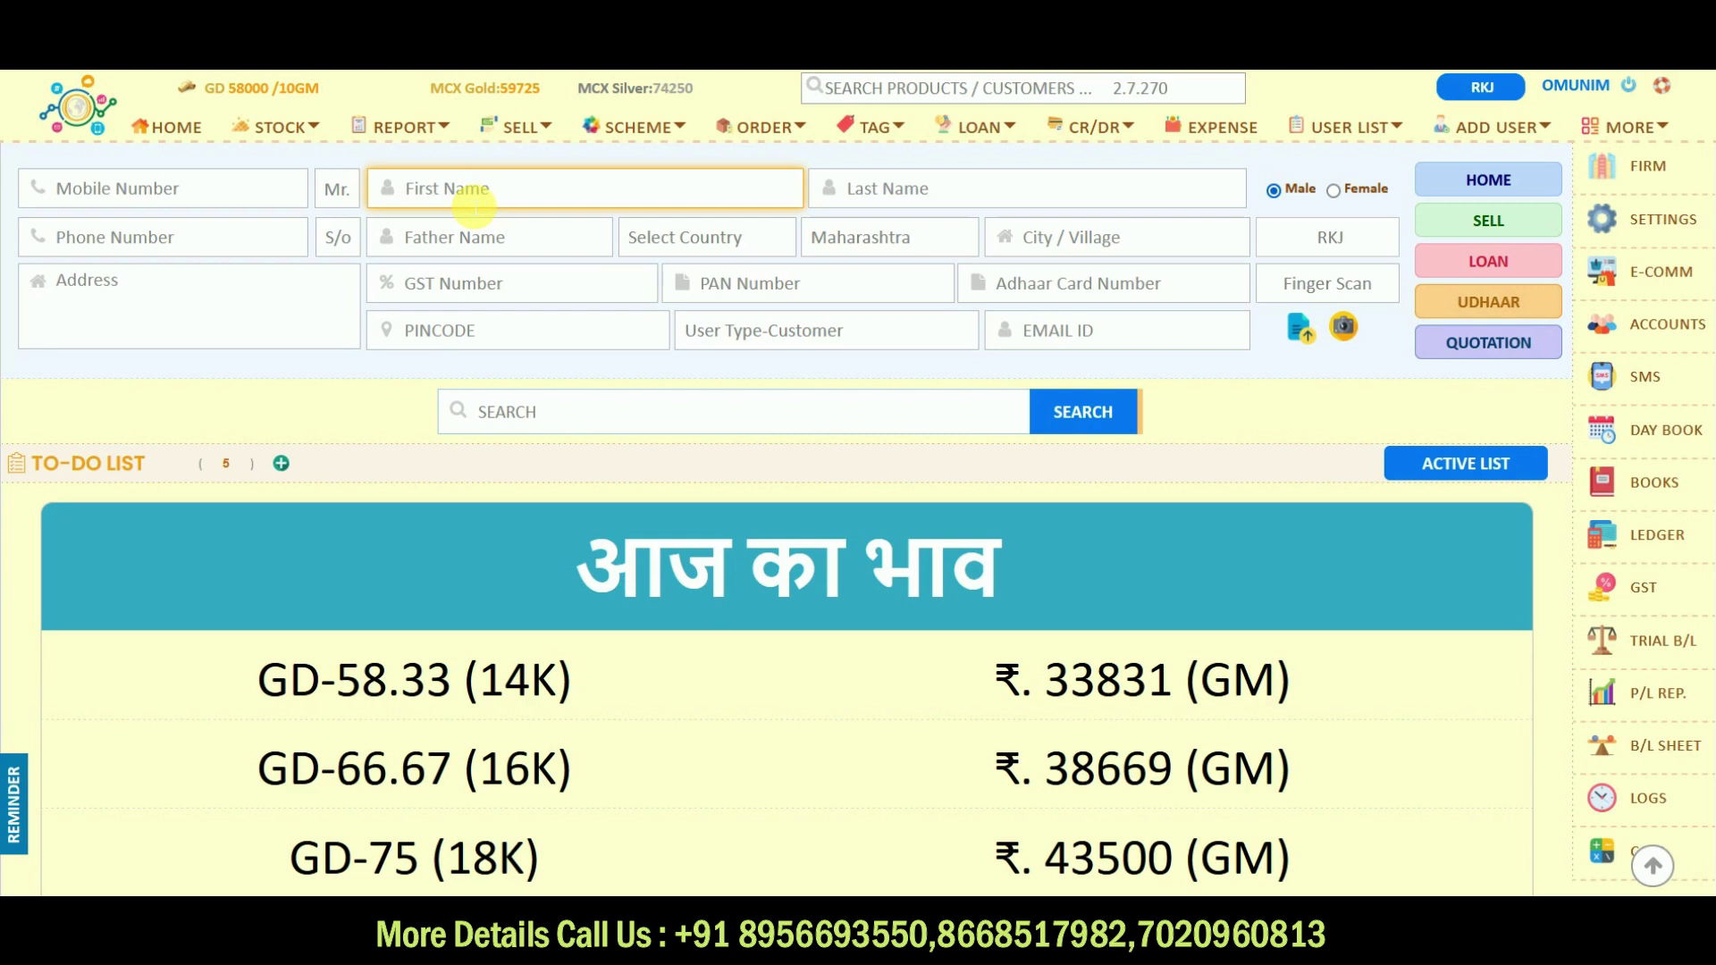
type("Adity")
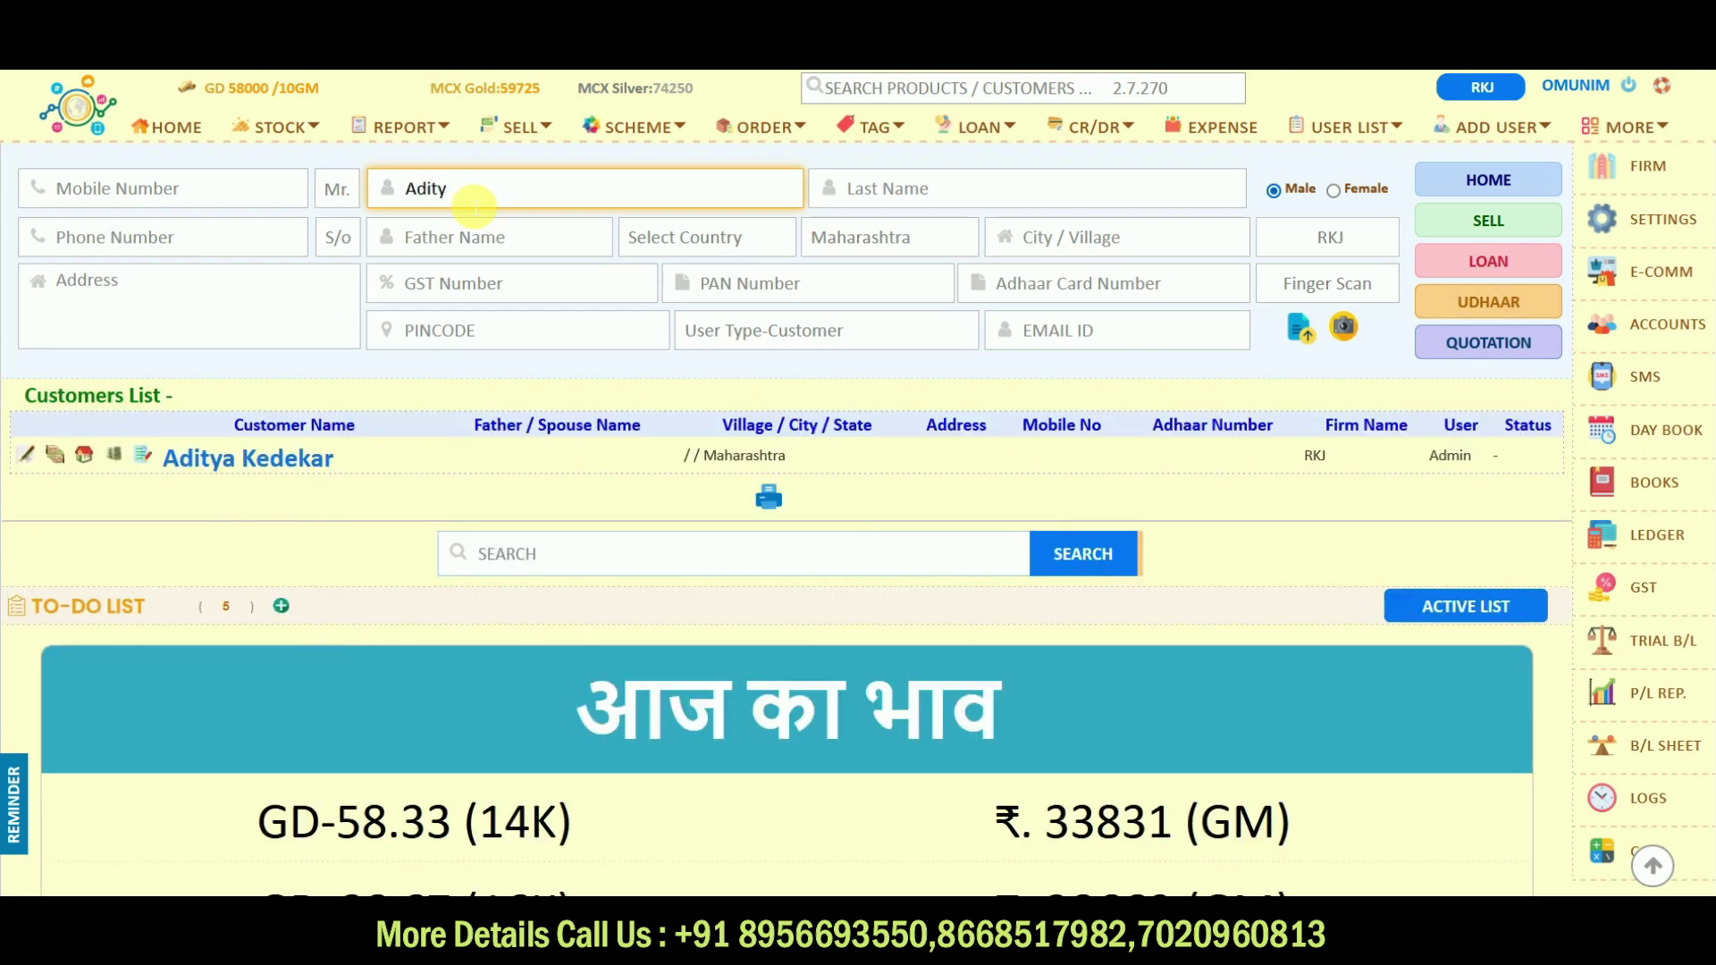
type("a")
double_click(427, 188)
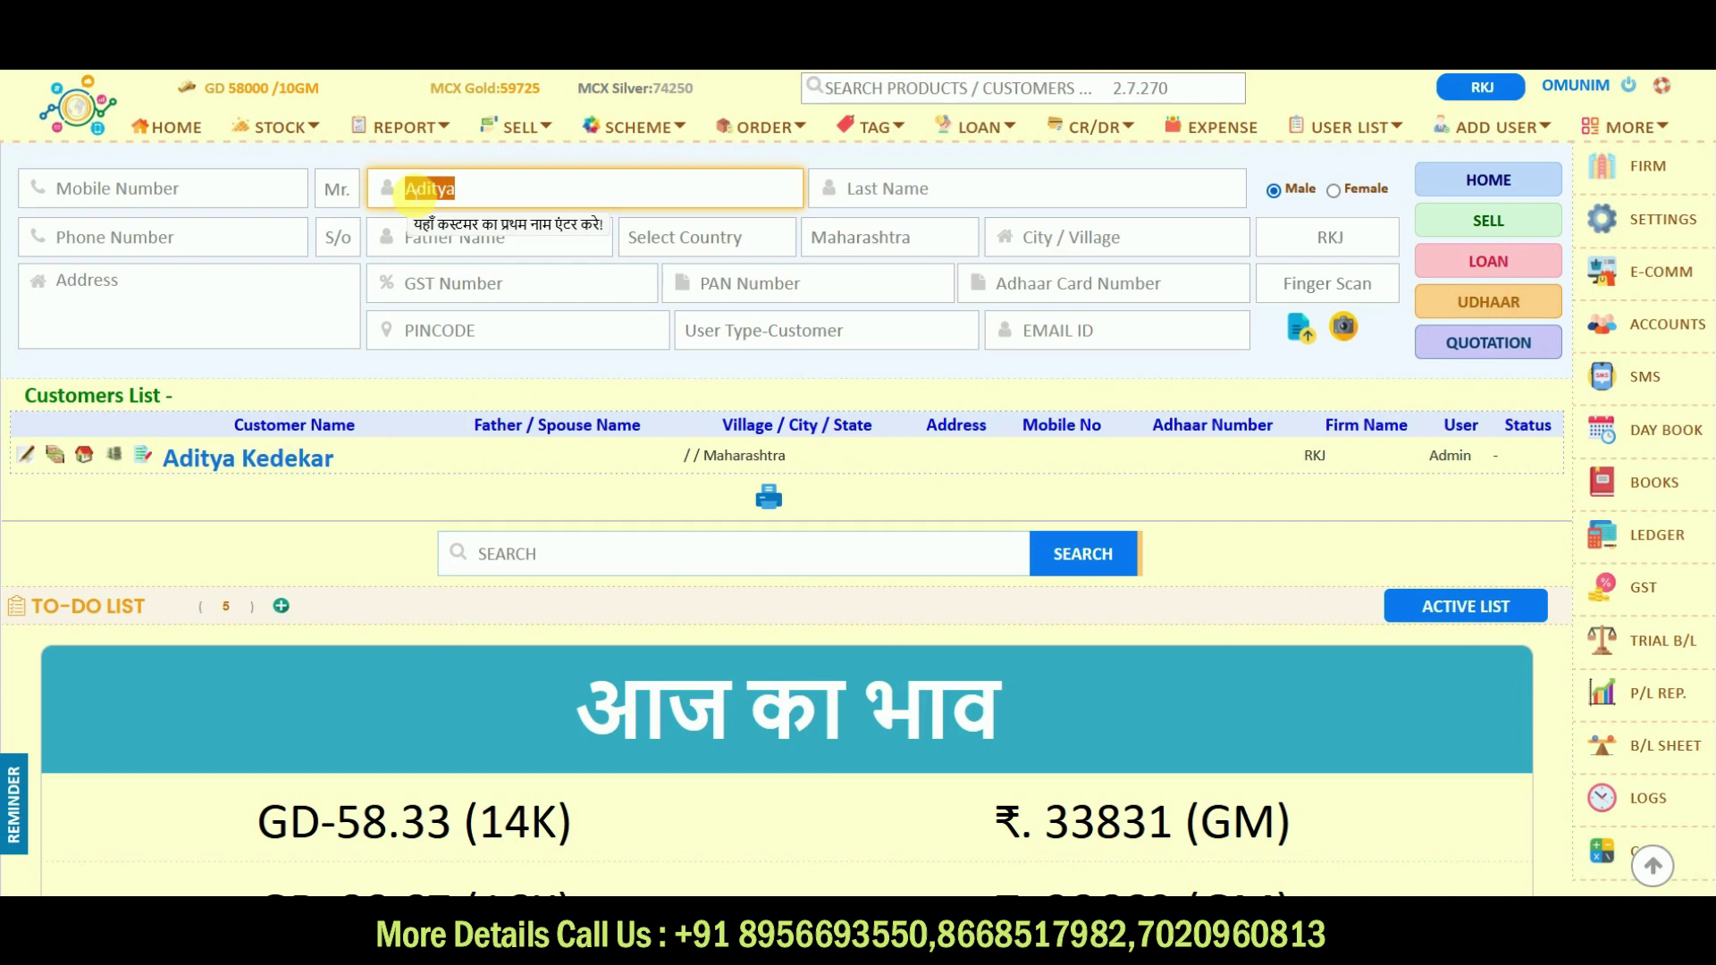
key("BackSpace")
left_click(214, 236)
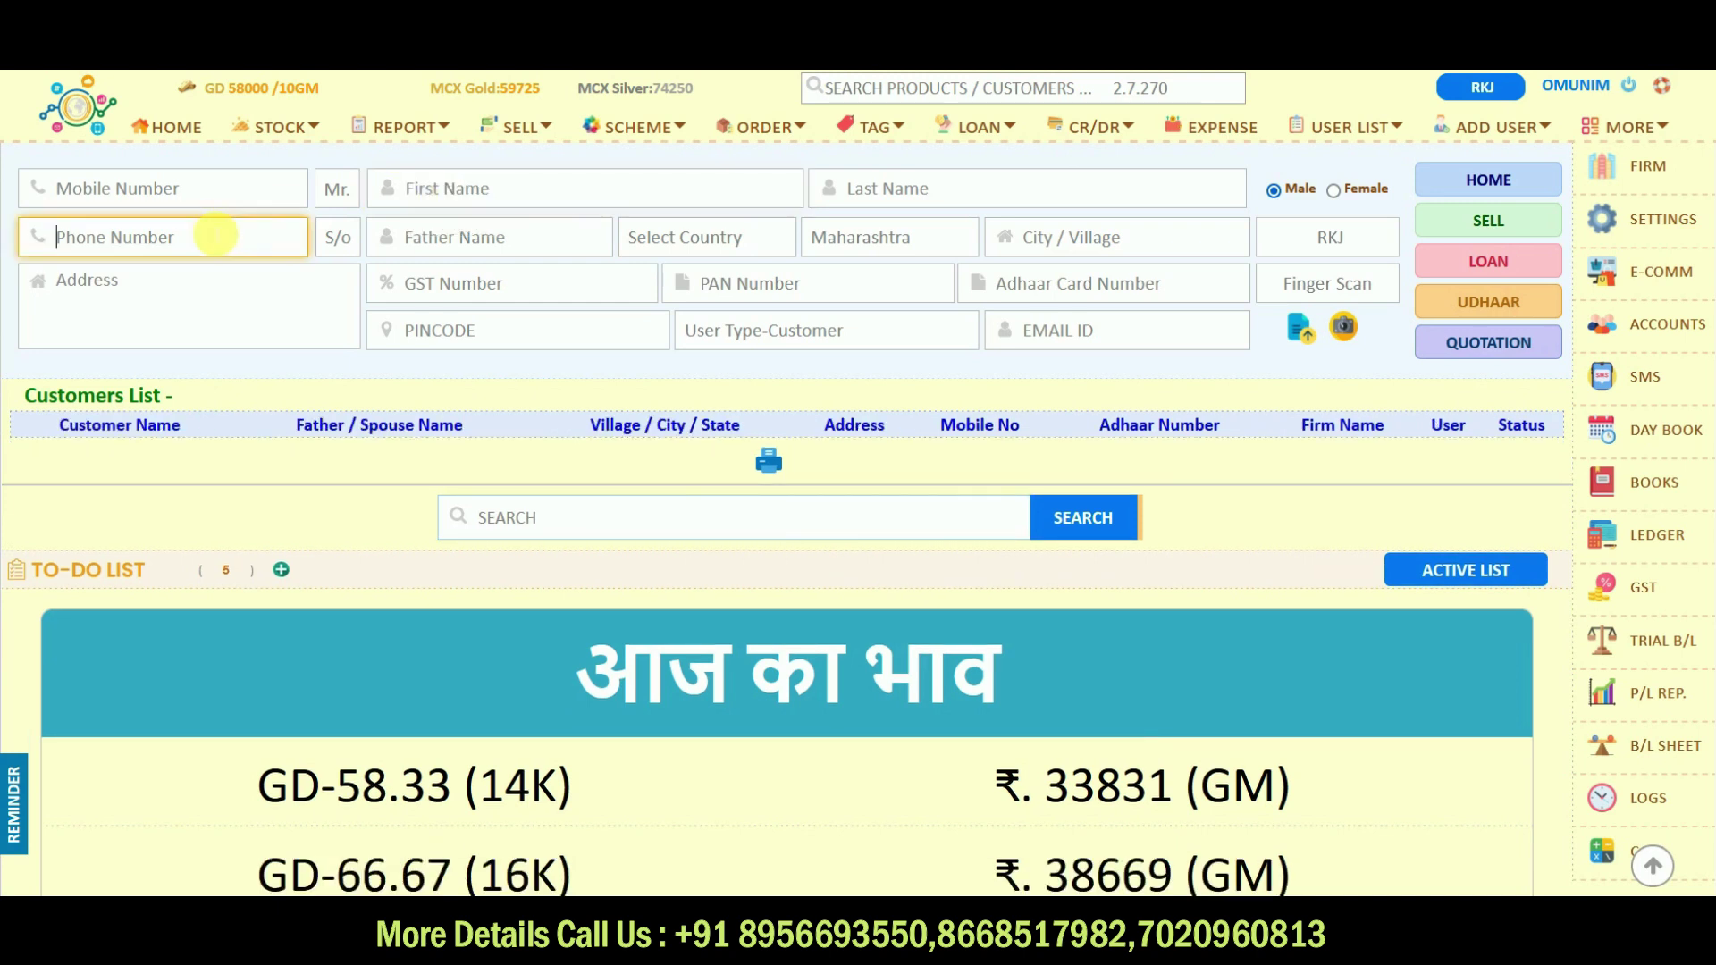
left_click(420, 238)
left_click(905, 189)
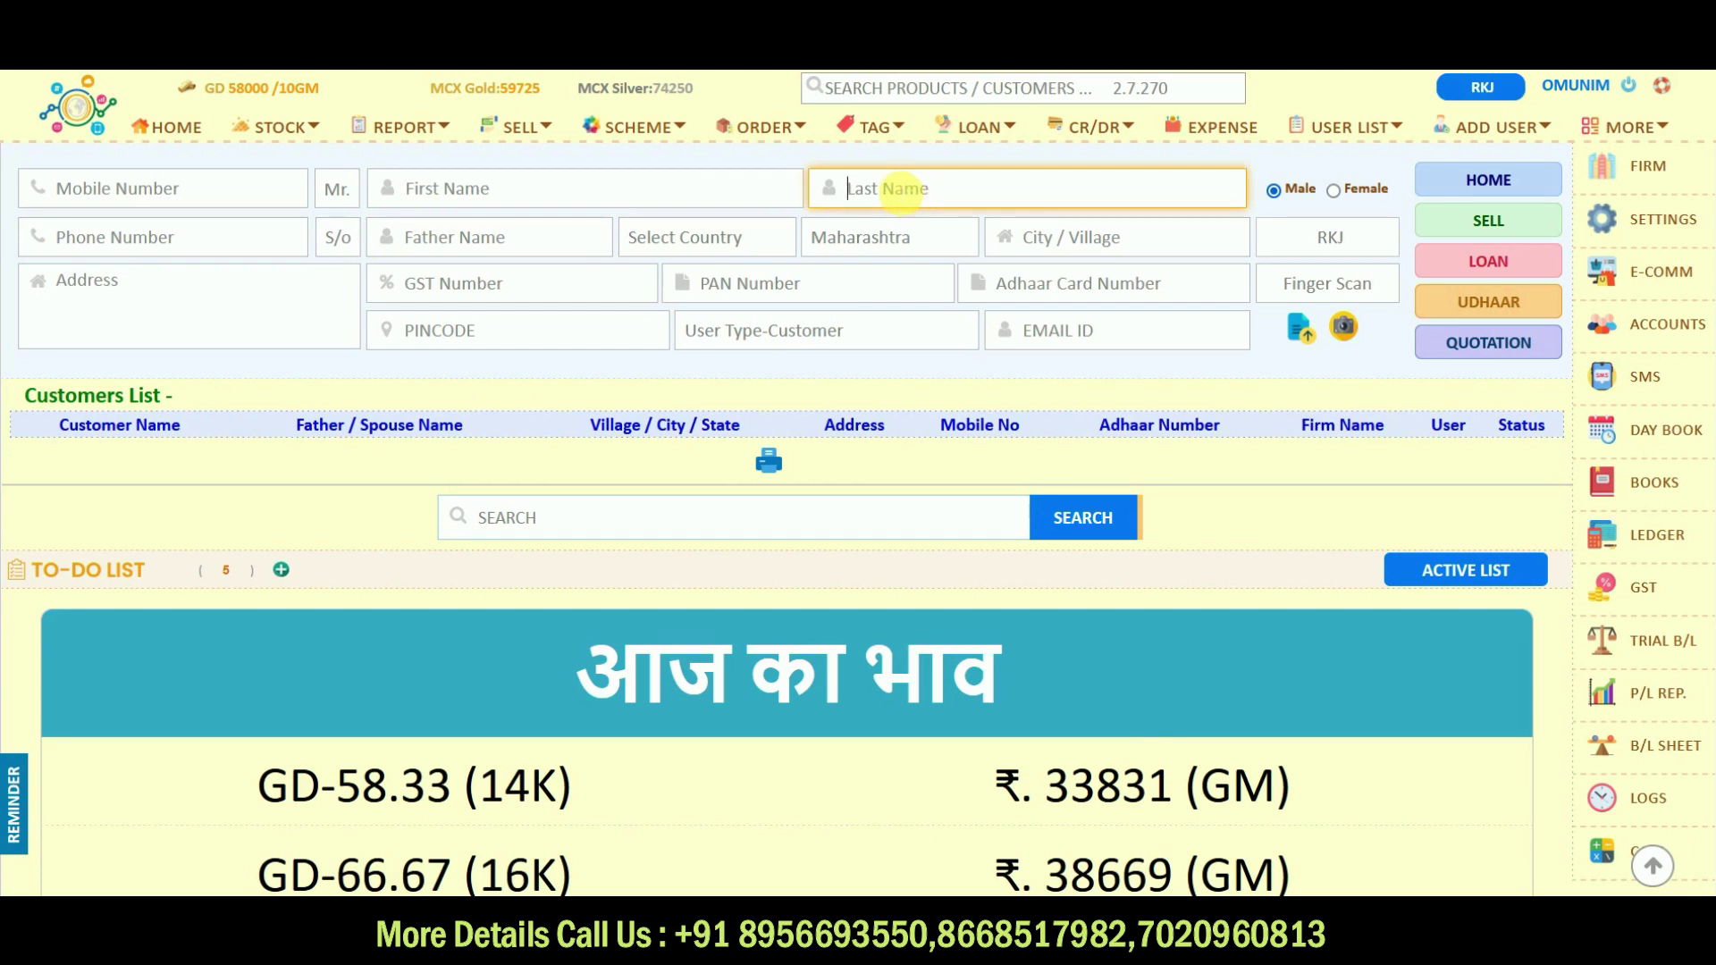
- Open the scheme settings and enter the new group's scheme plan as "11 months" and scheme name as "Gold Scheme"
left_click(621, 127)
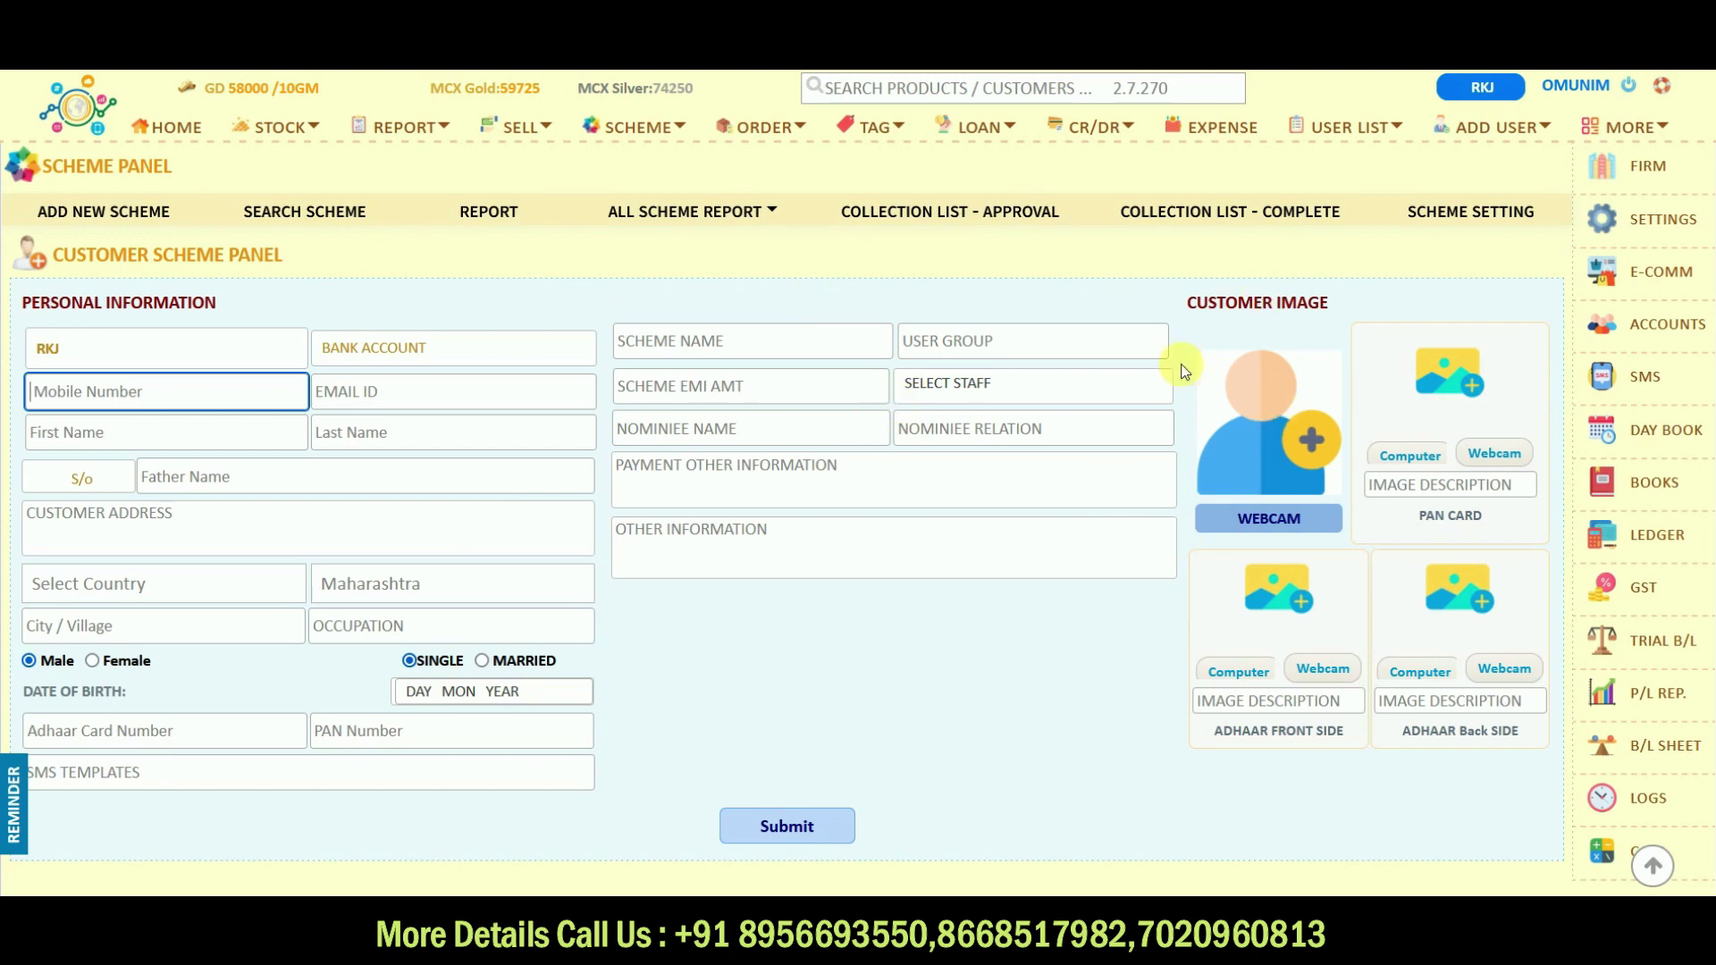
left_click(686, 62)
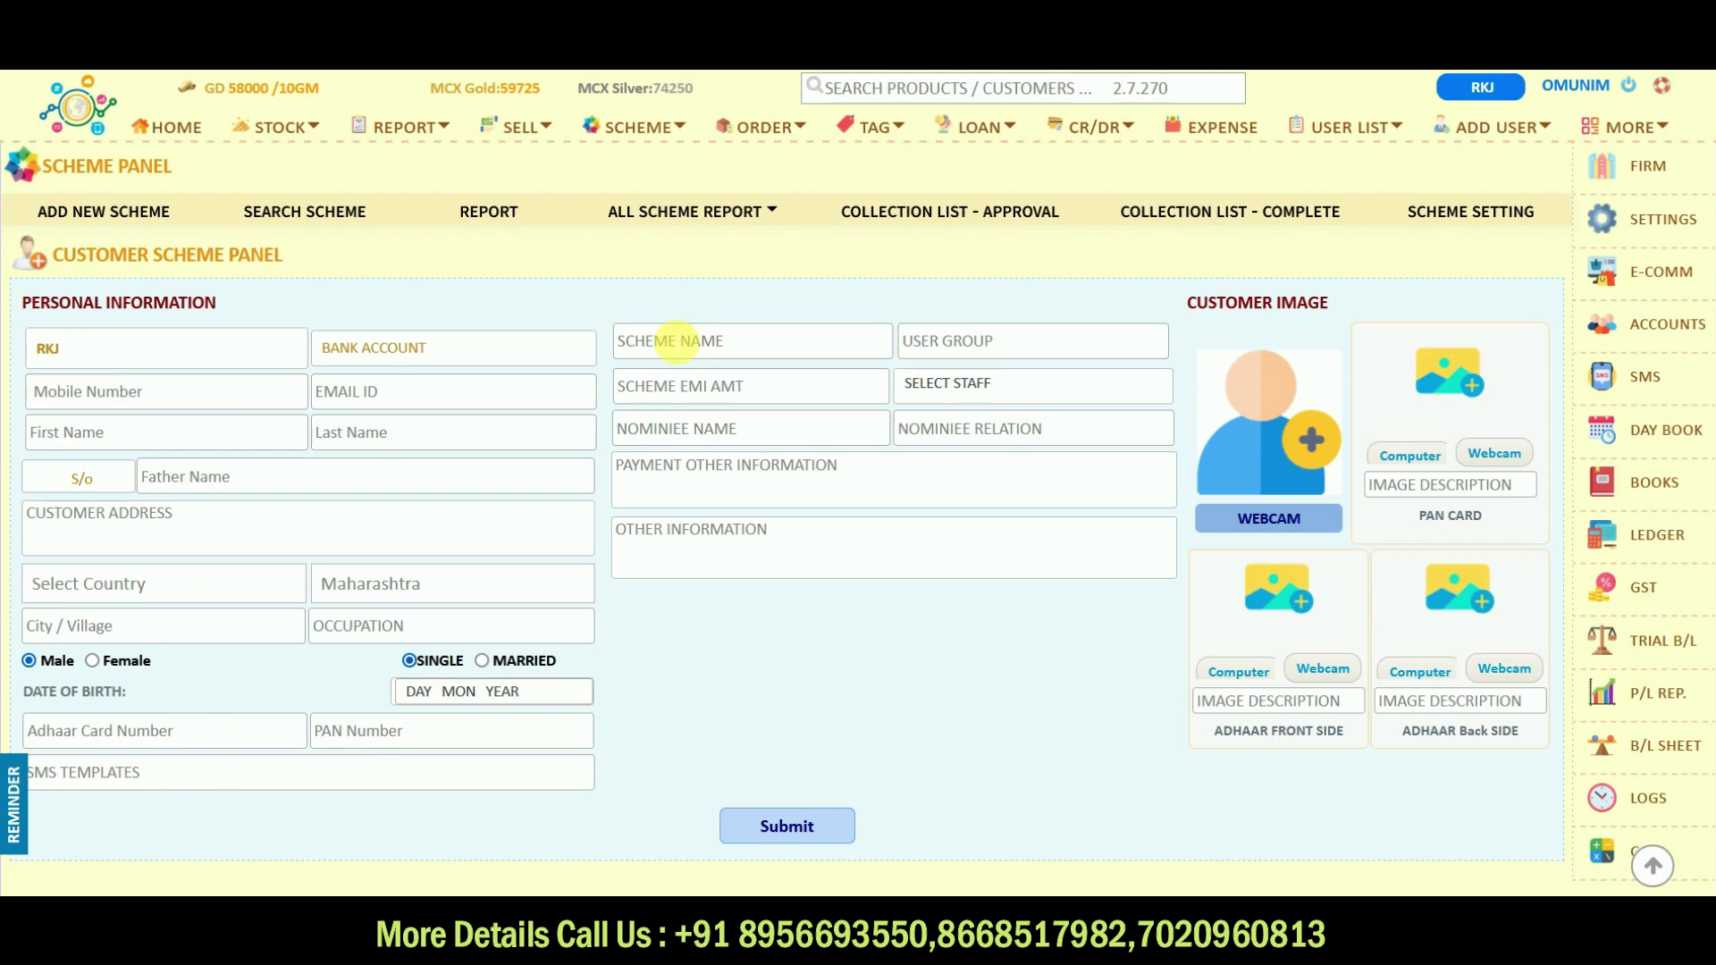
left_click(1472, 224)
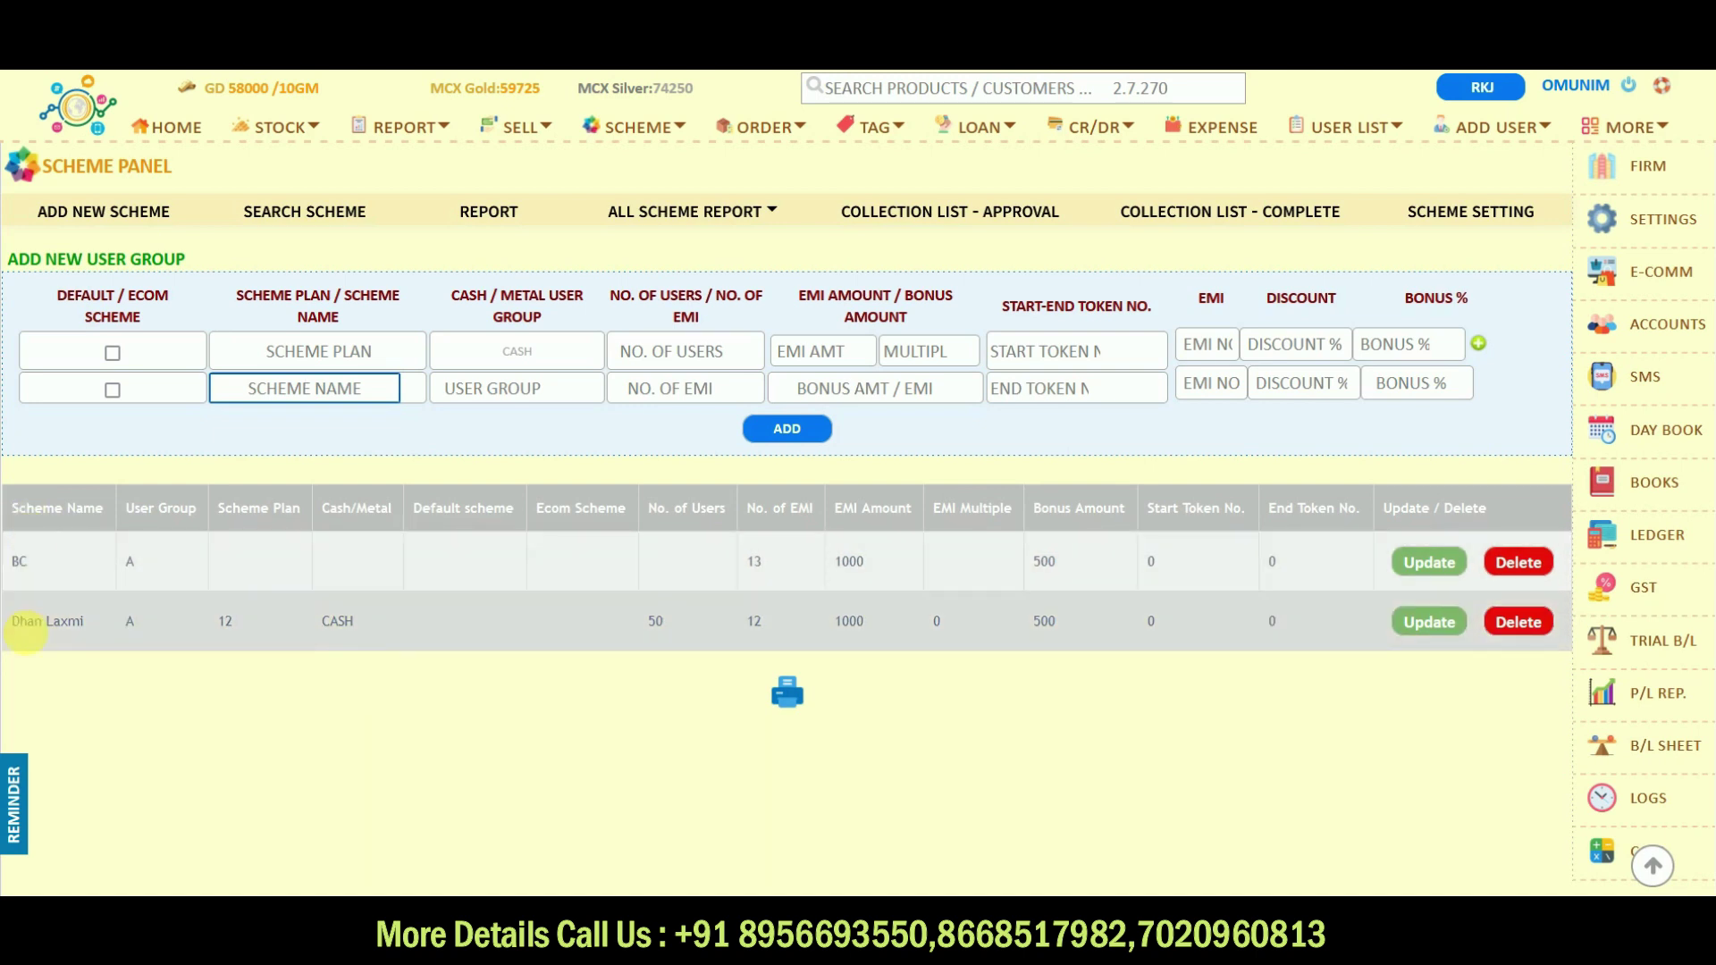
left_click(320, 350)
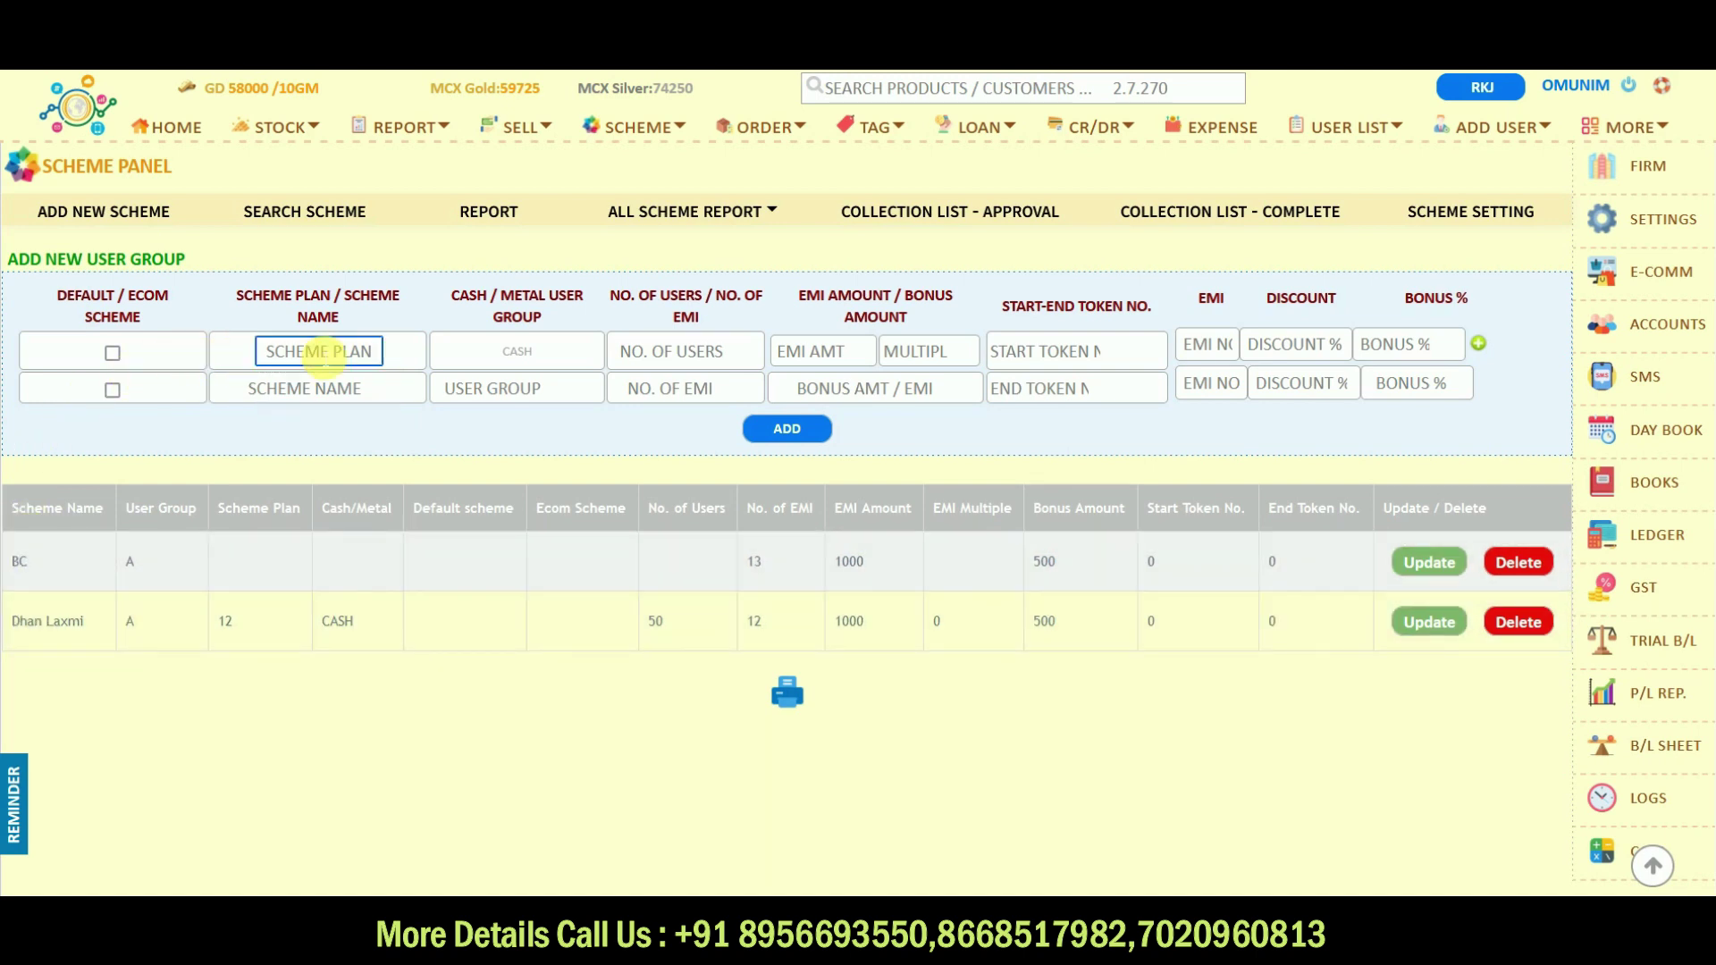
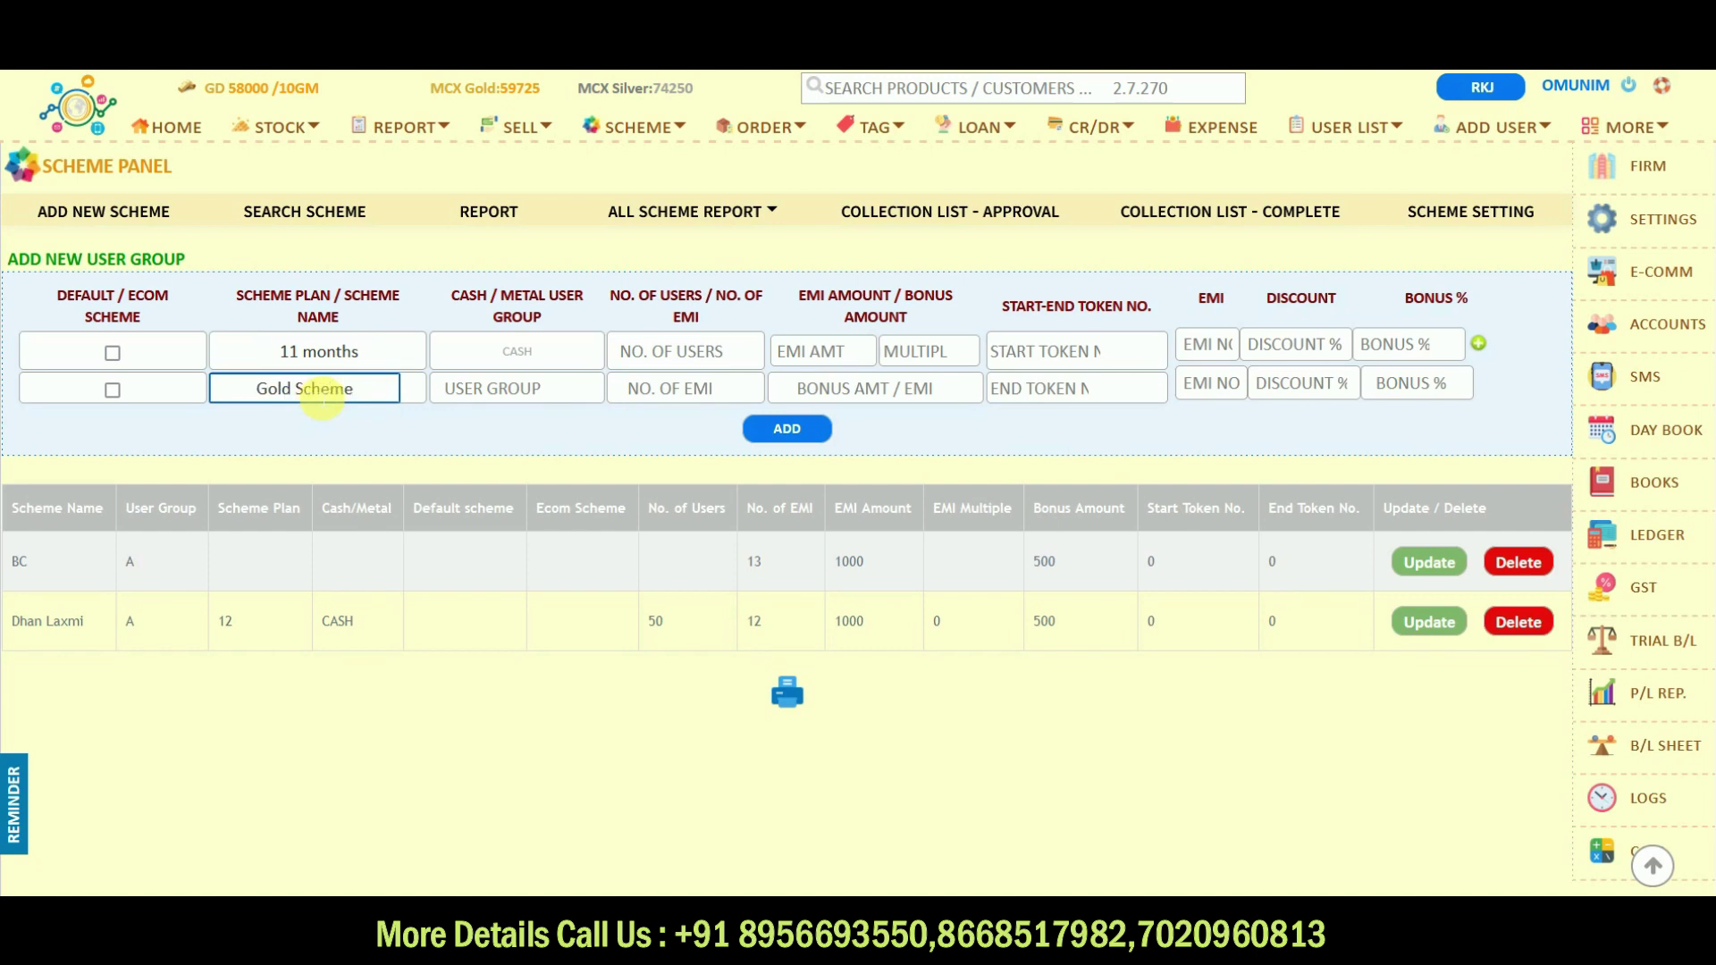
- Choose CASH as the new scheme's cash/metal type and enter M as its user group
left_click(528, 348)
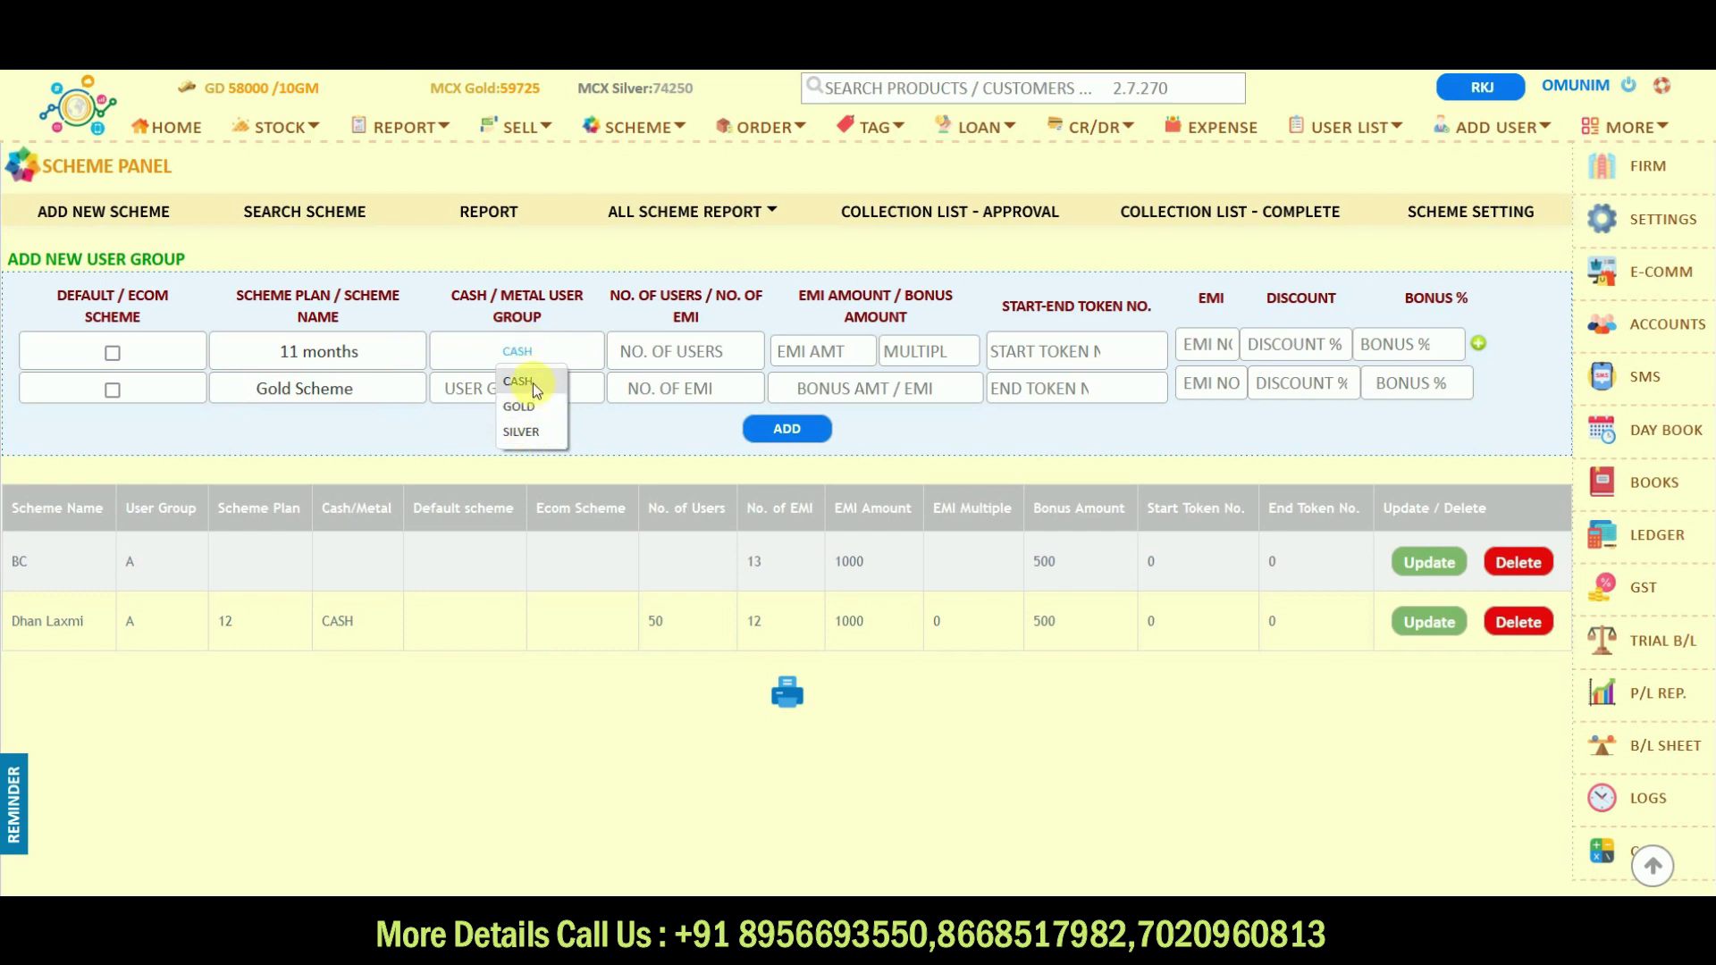
left_click(533, 383)
left_click(517, 390)
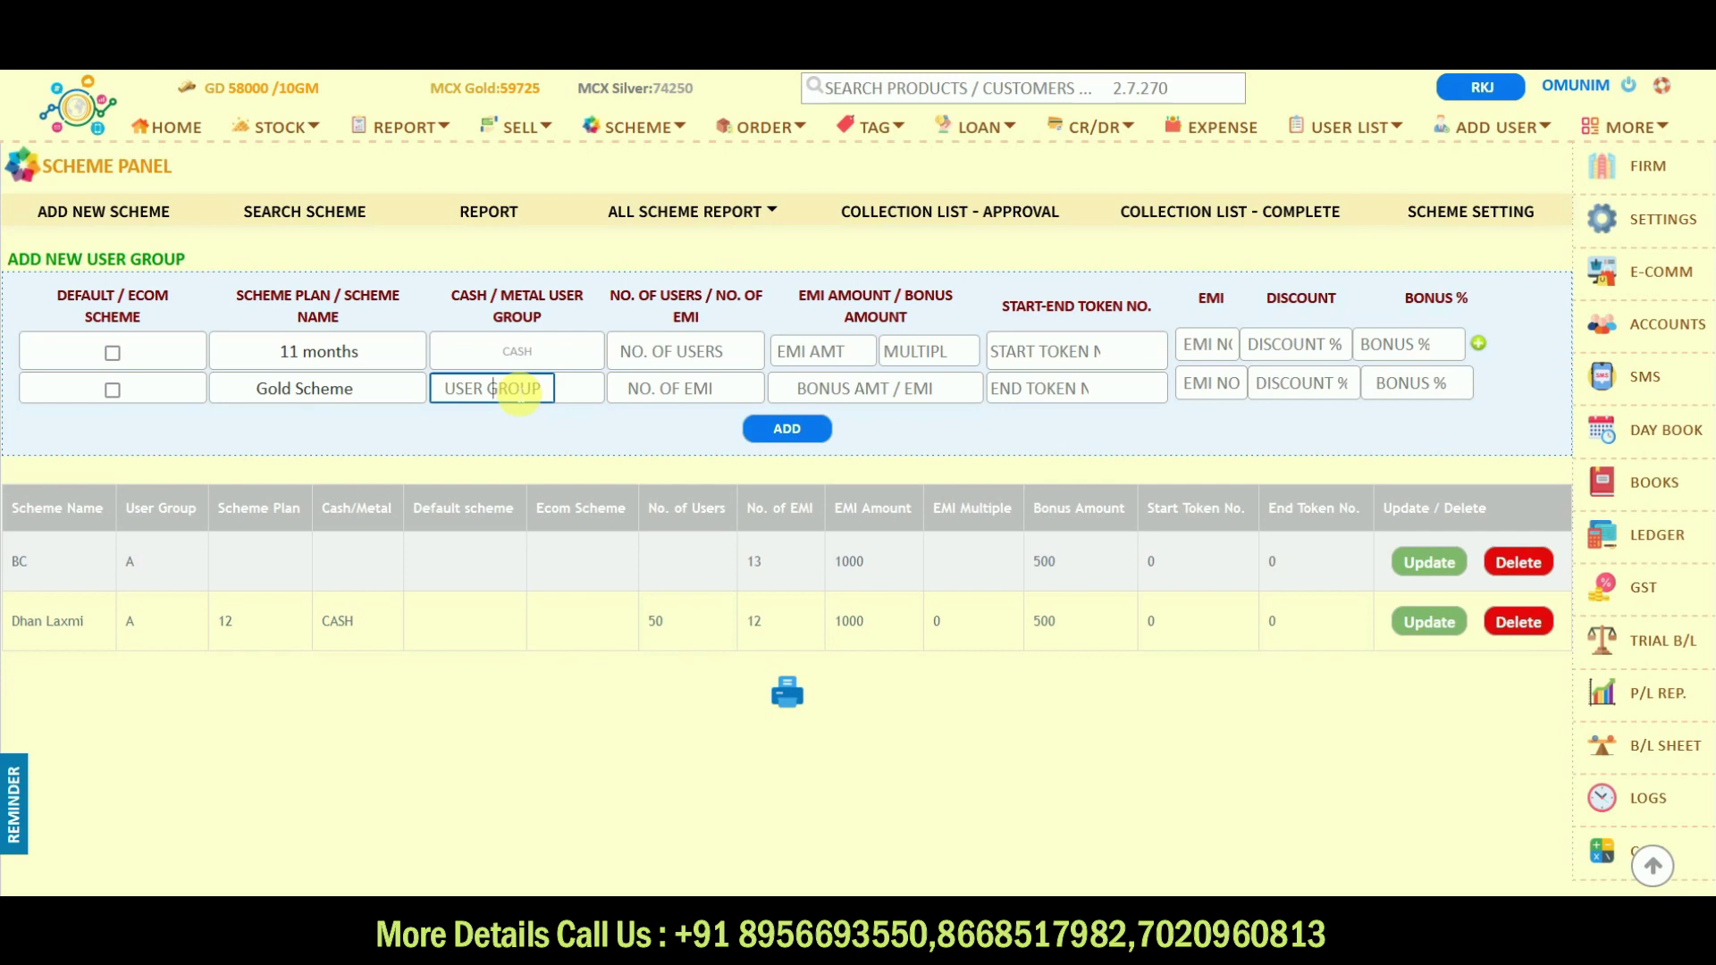
type("M")
- Set the new Gold Scheme group's number of users to 50 and number of EMIs to 11
left_click(676, 351)
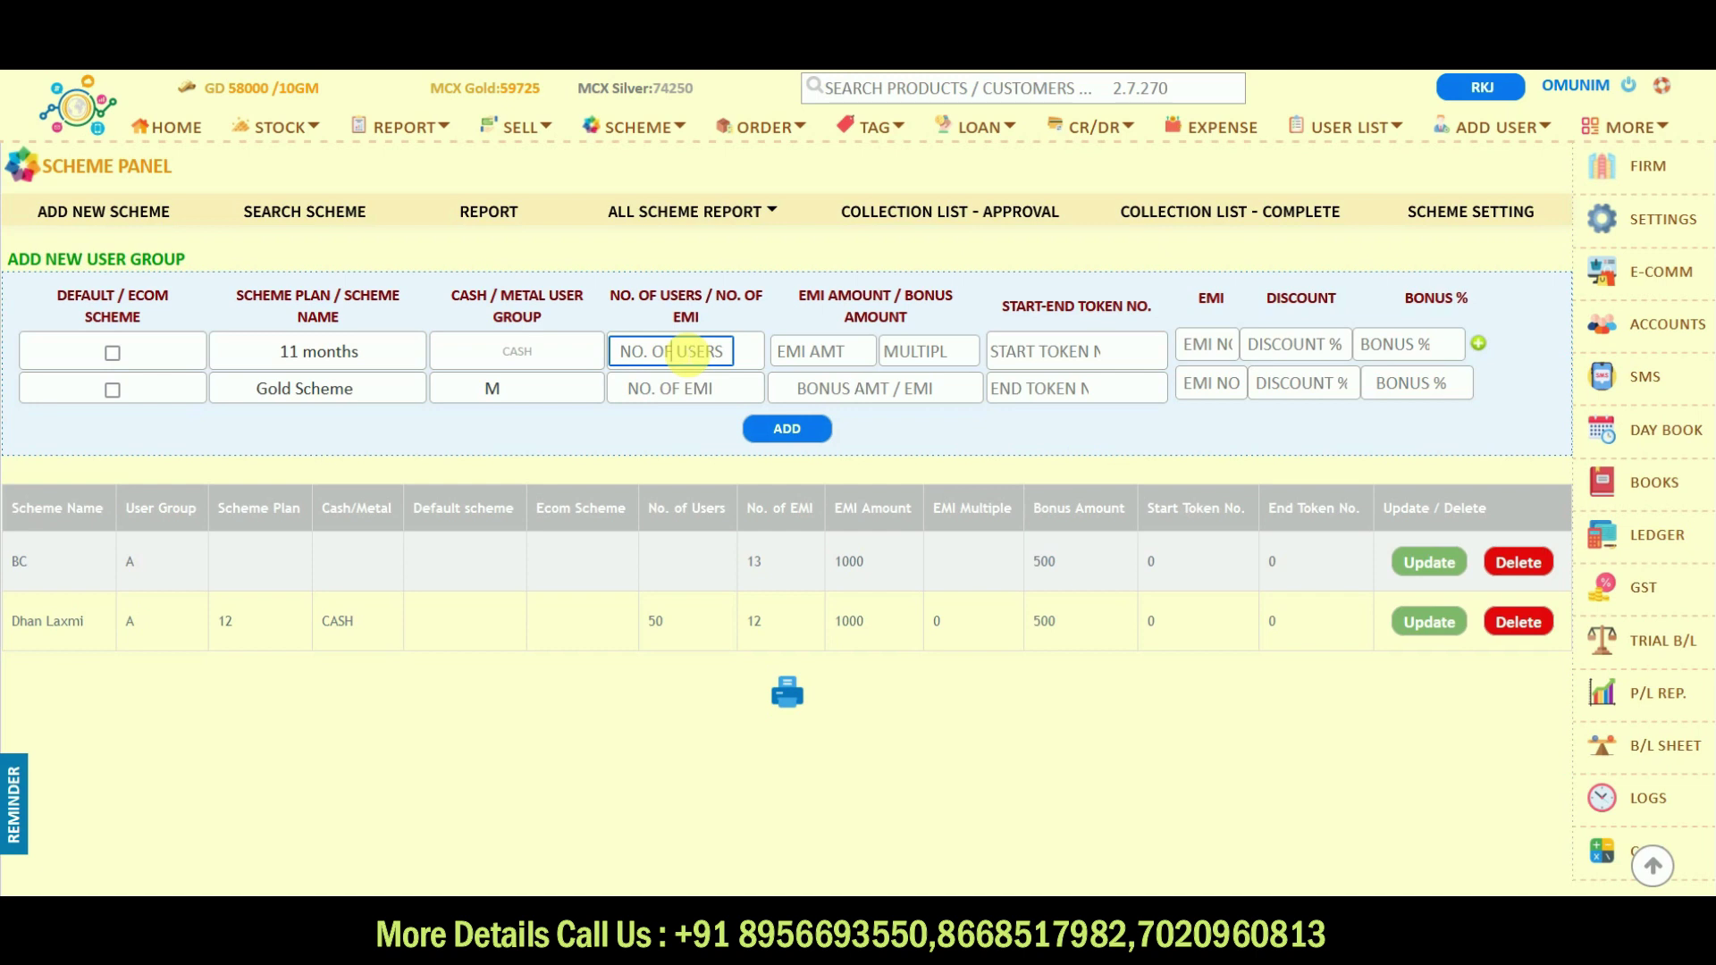
type("50")
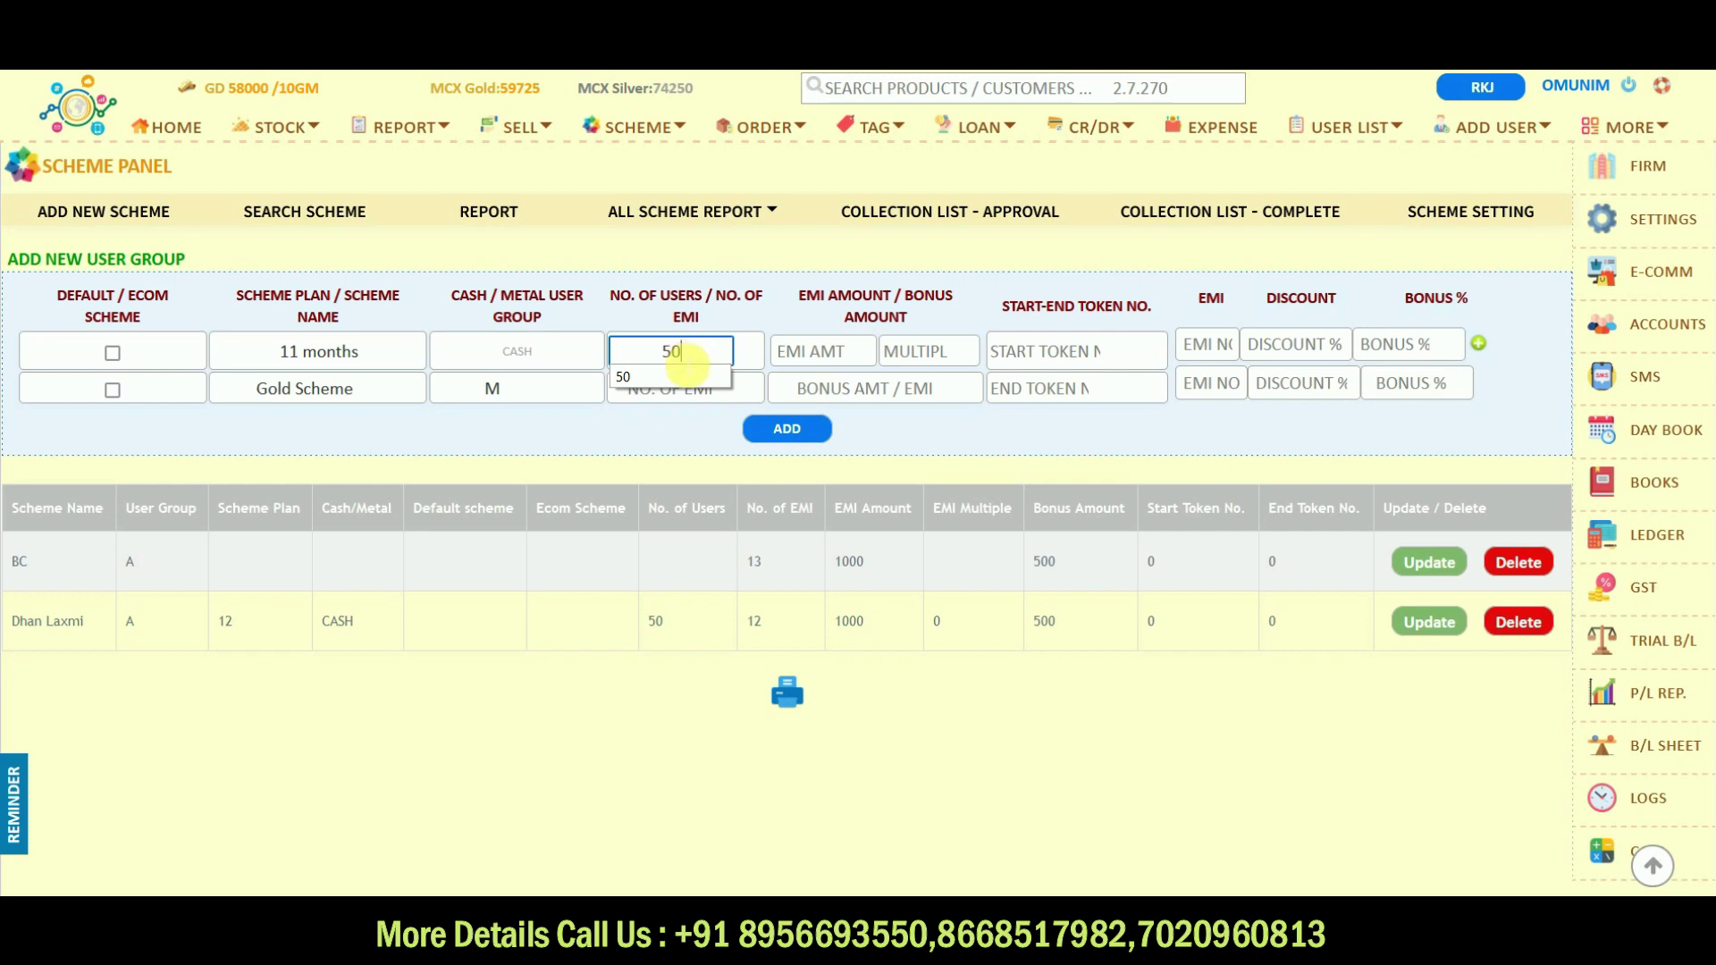
left_click(672, 376)
left_click(691, 400)
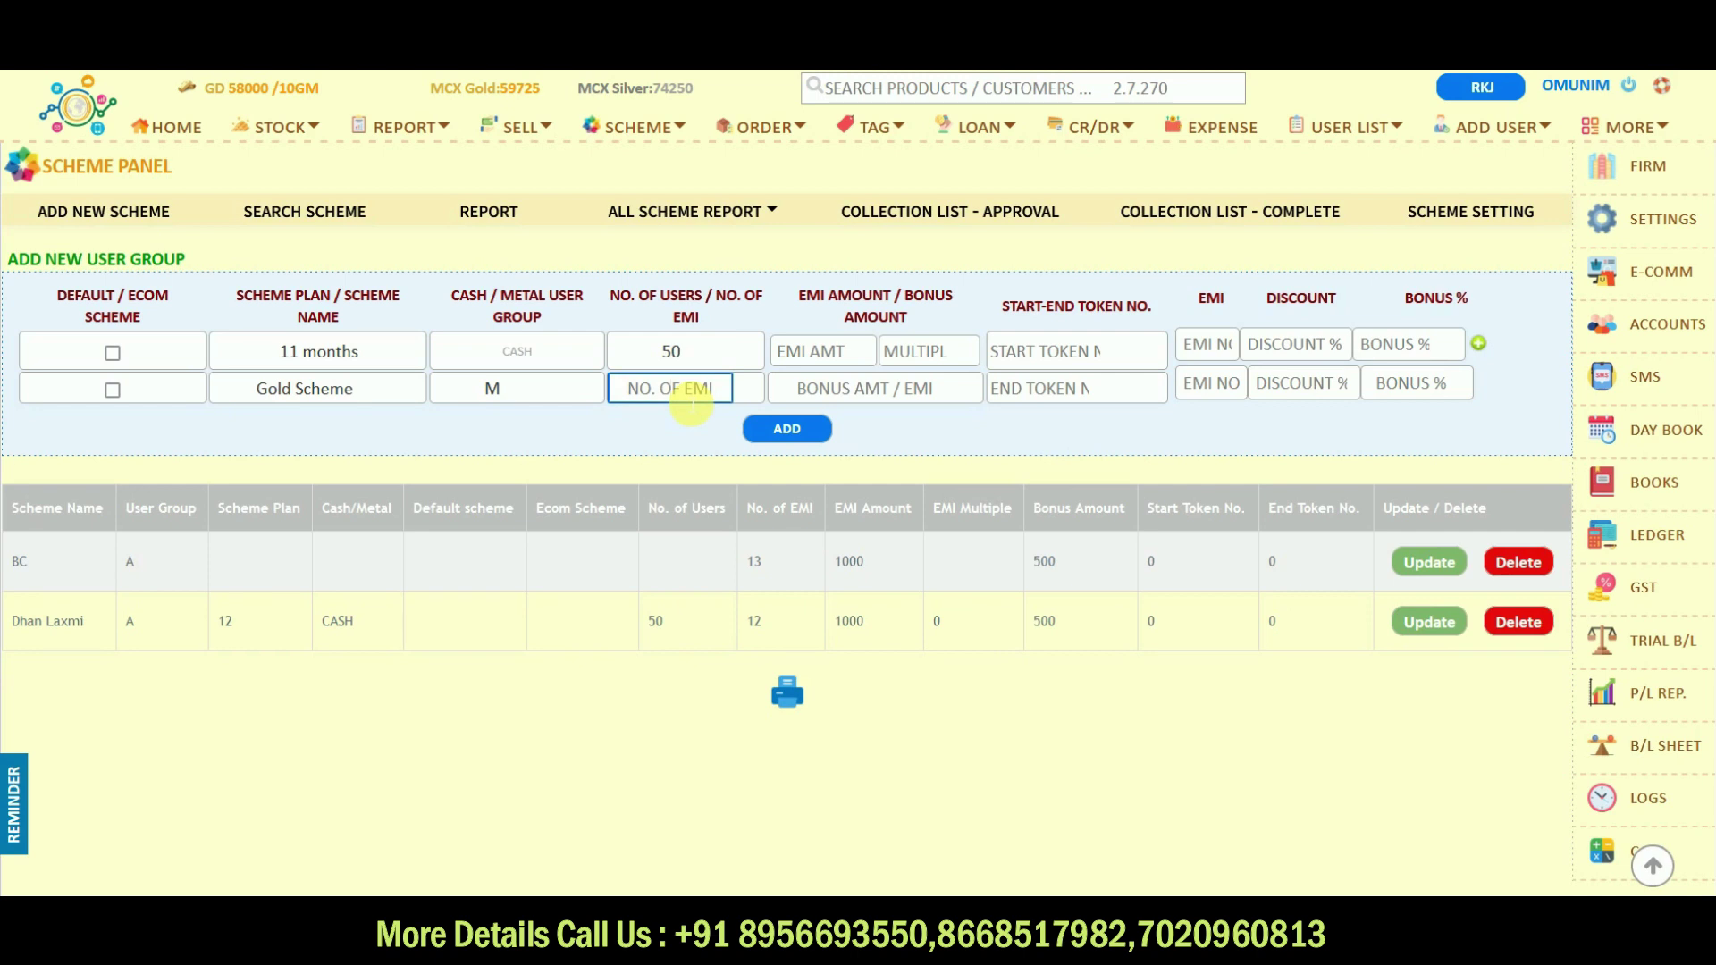
type("11")
- Set the new group's EMI amount to 1000 and its bonus amount to 500
left_click(810, 351)
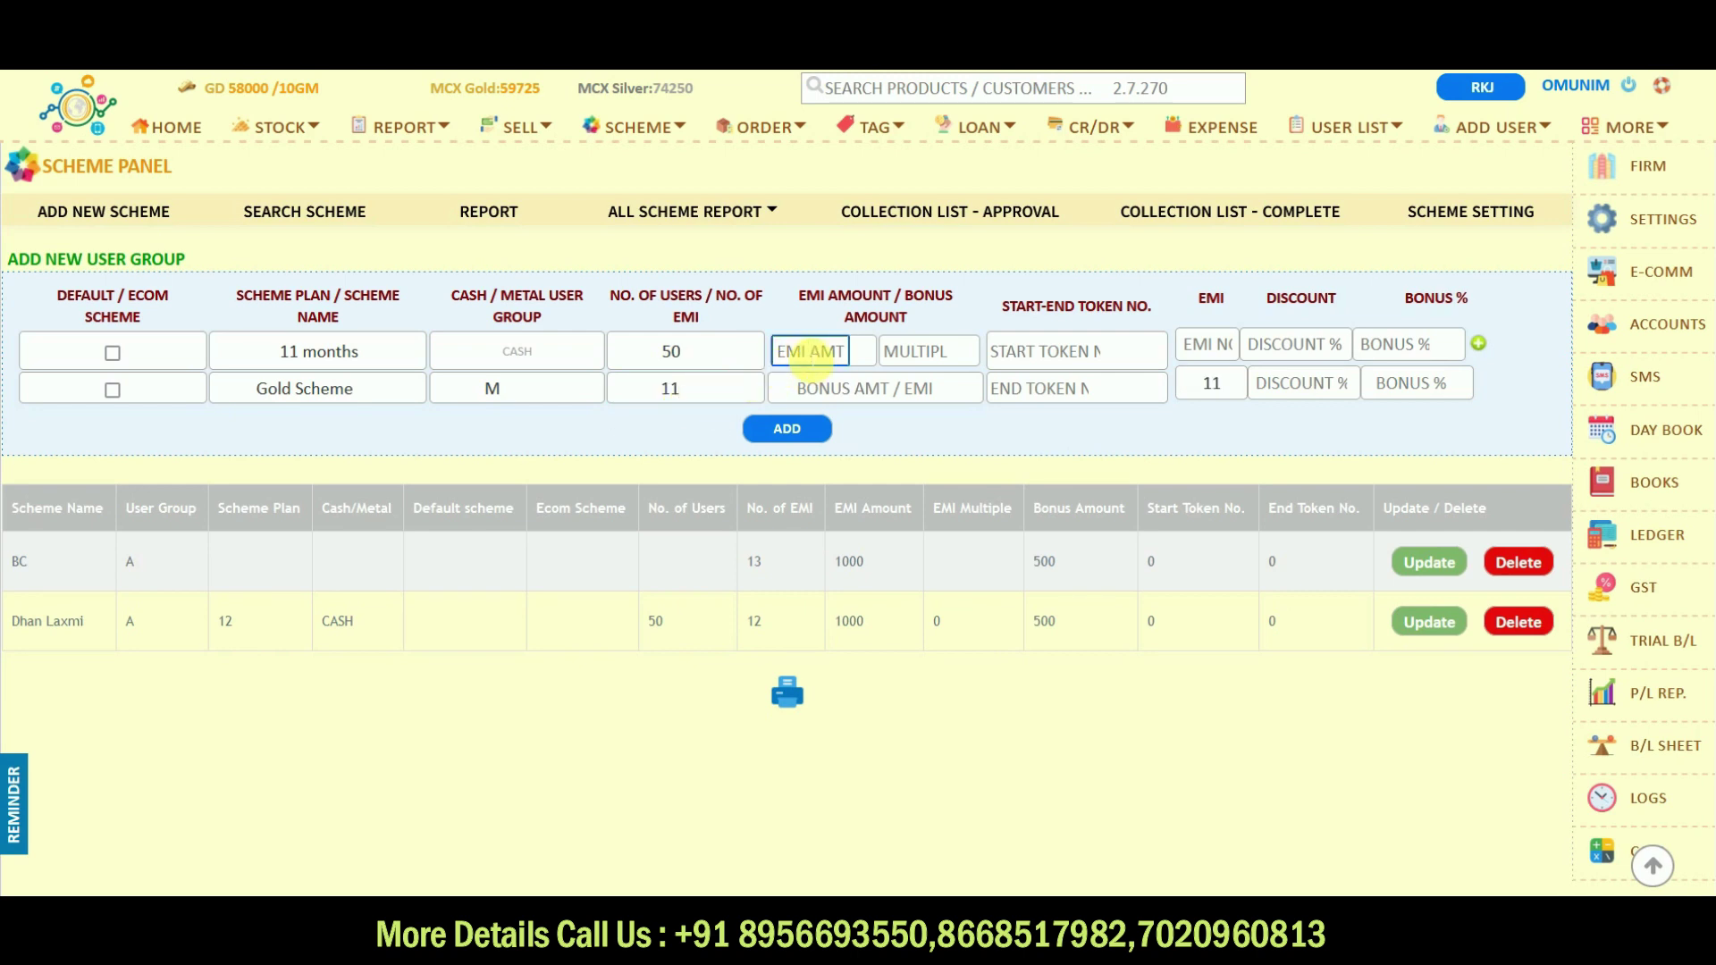
type("1000")
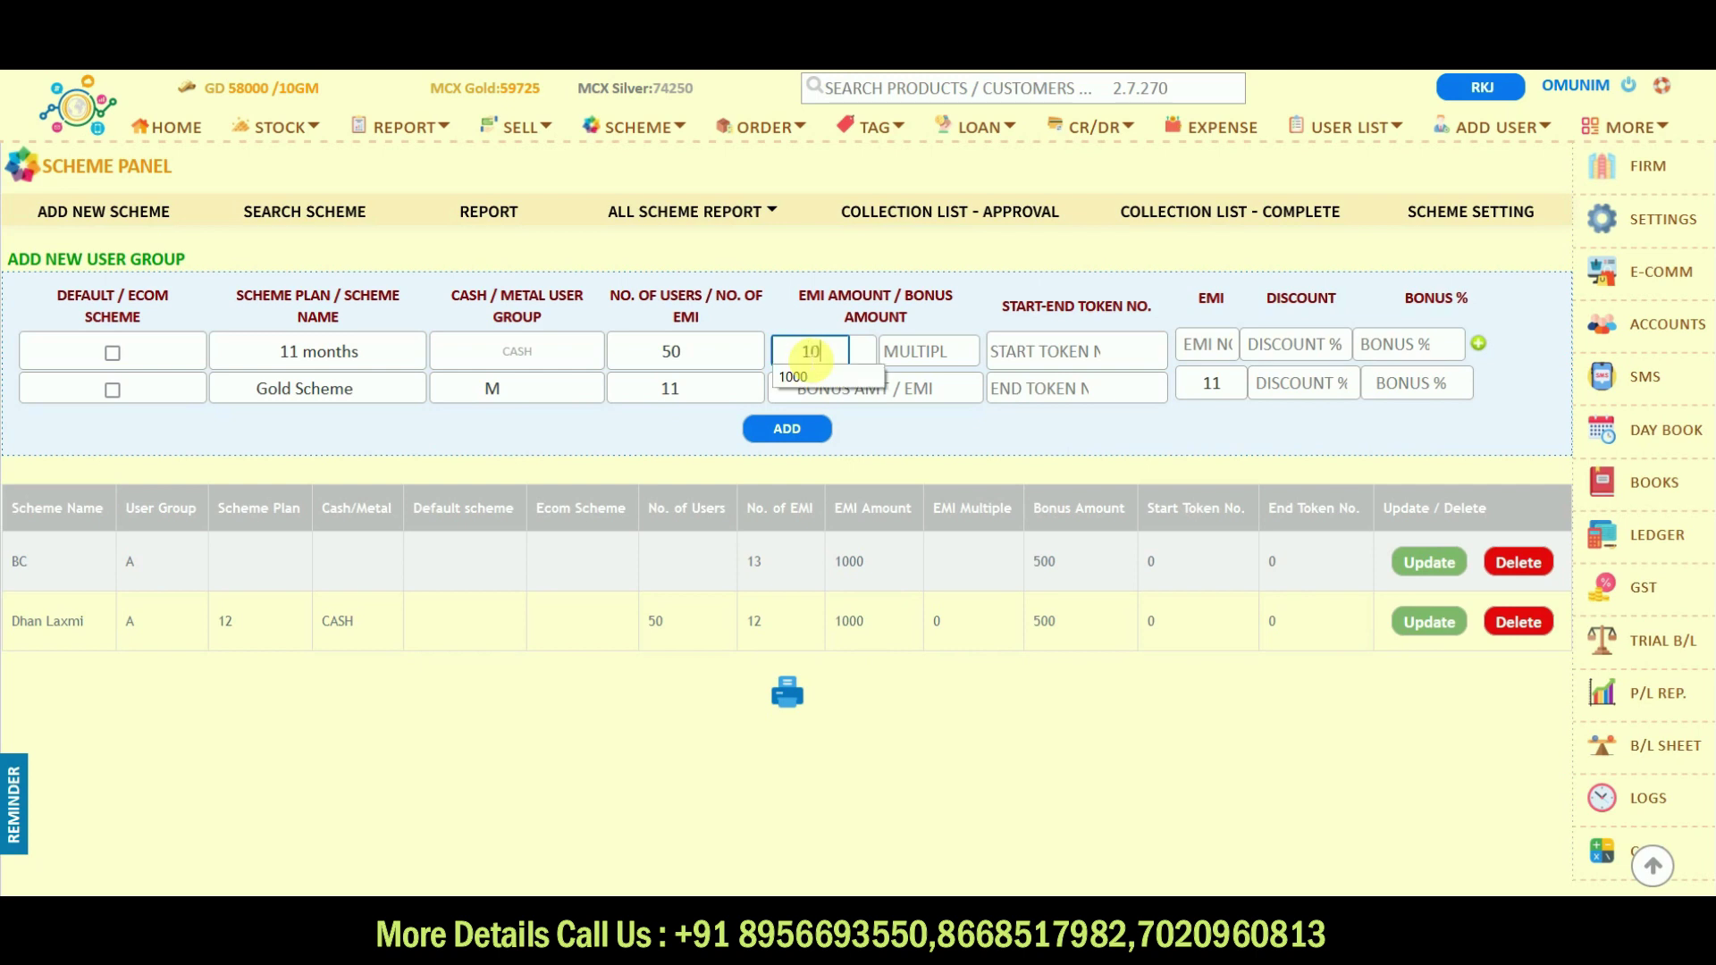
left_click(926, 388)
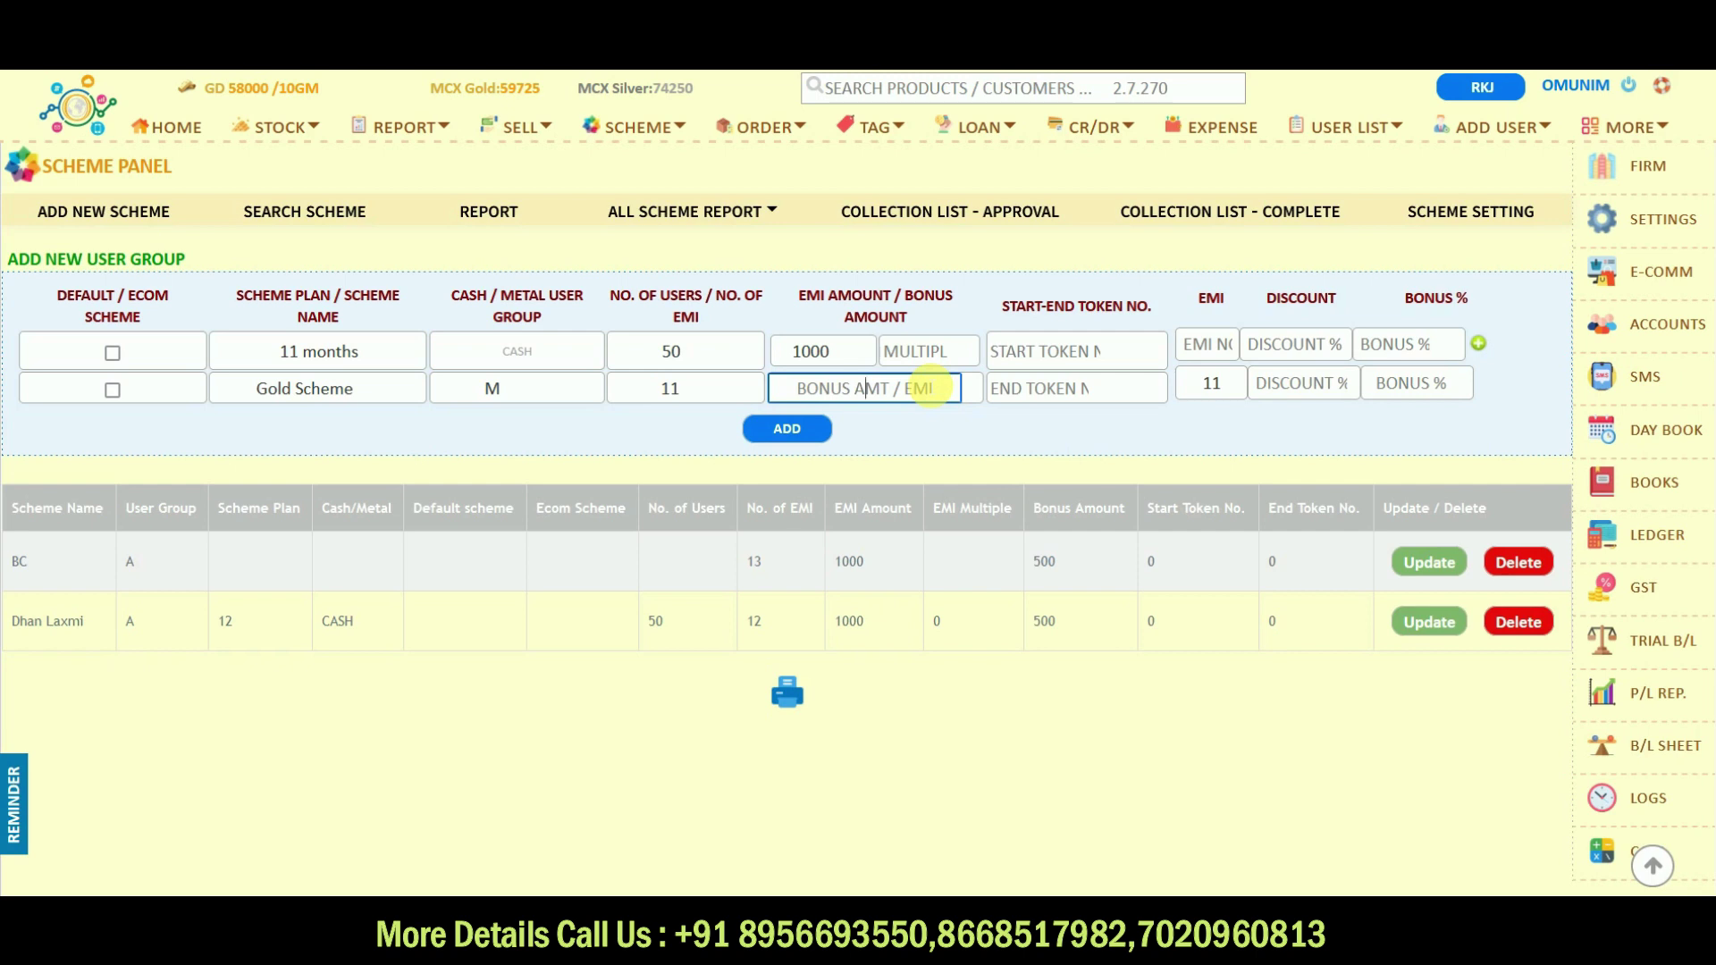
type("500")
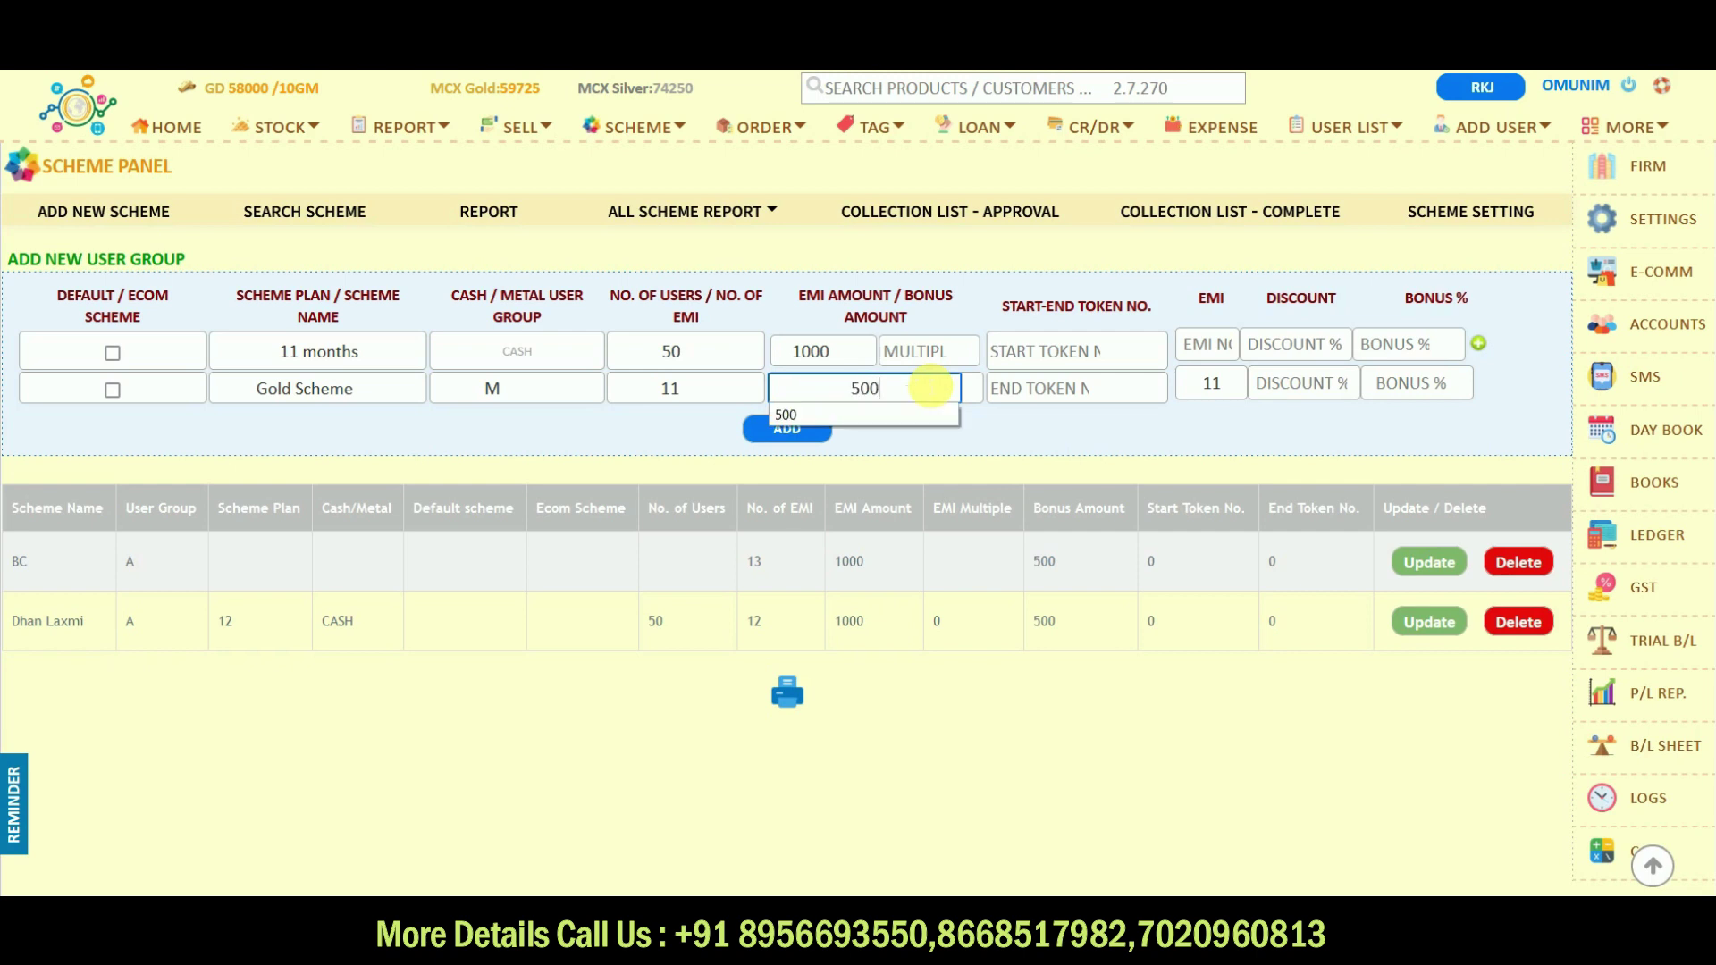
left_click(1051, 468)
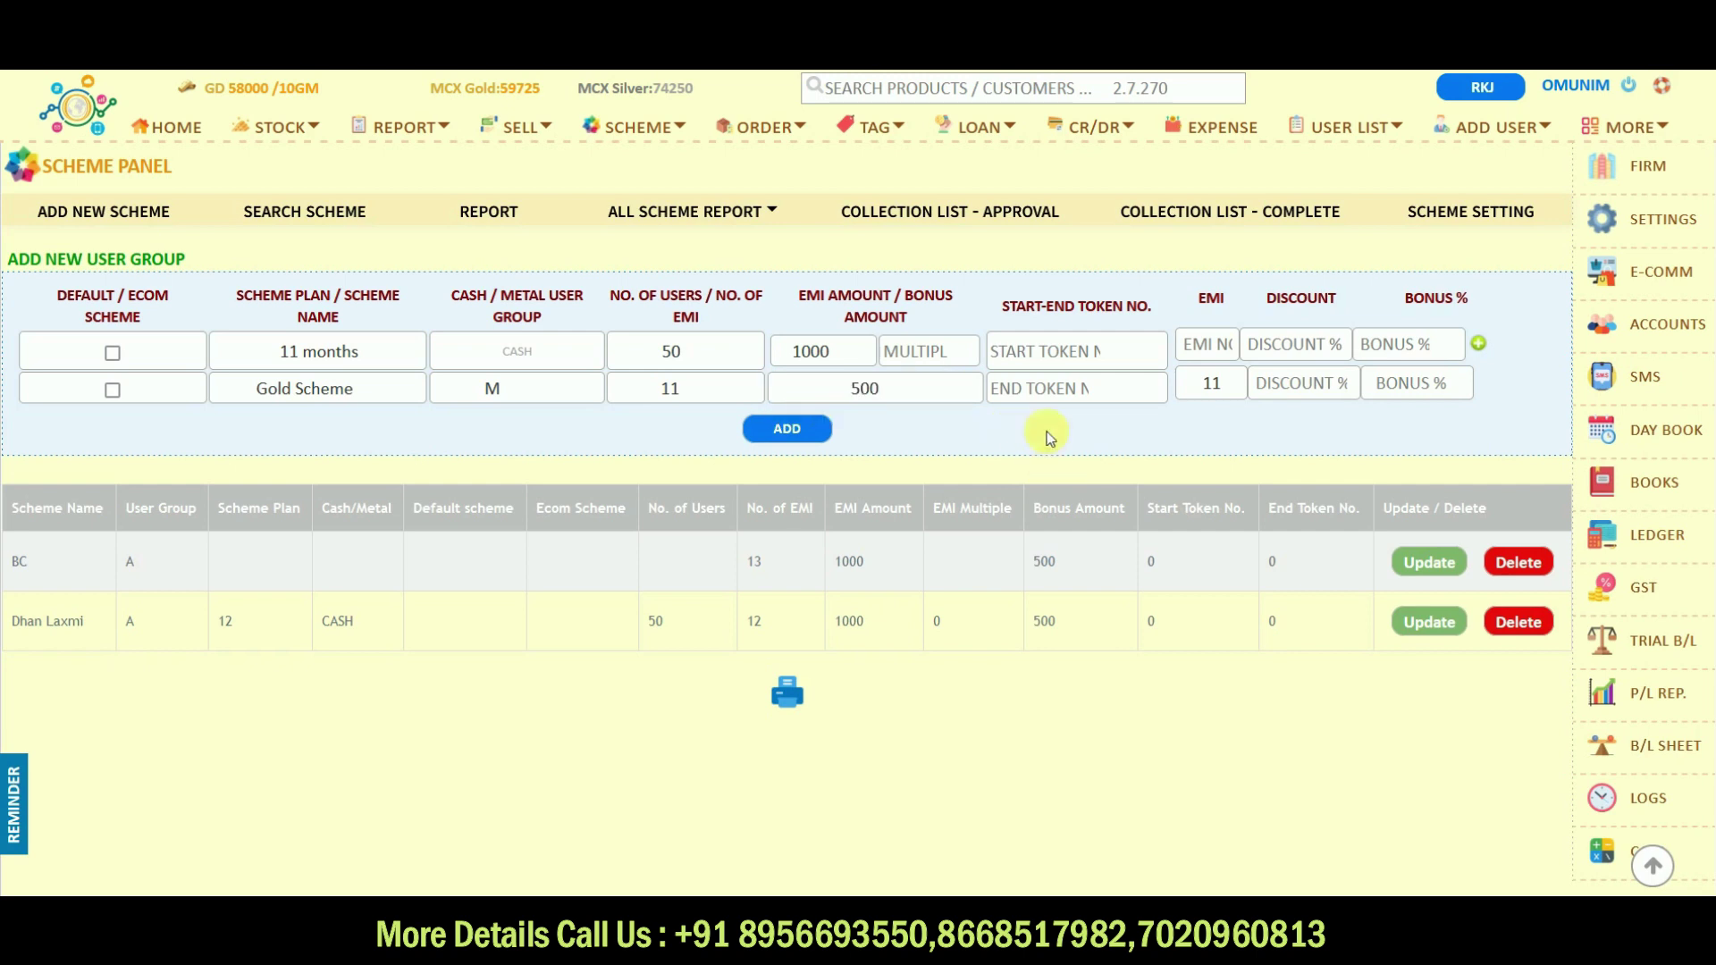
- Set the new group's token range with start token number 1 and end token number 50
left_click(1039, 350)
left_click(1017, 384)
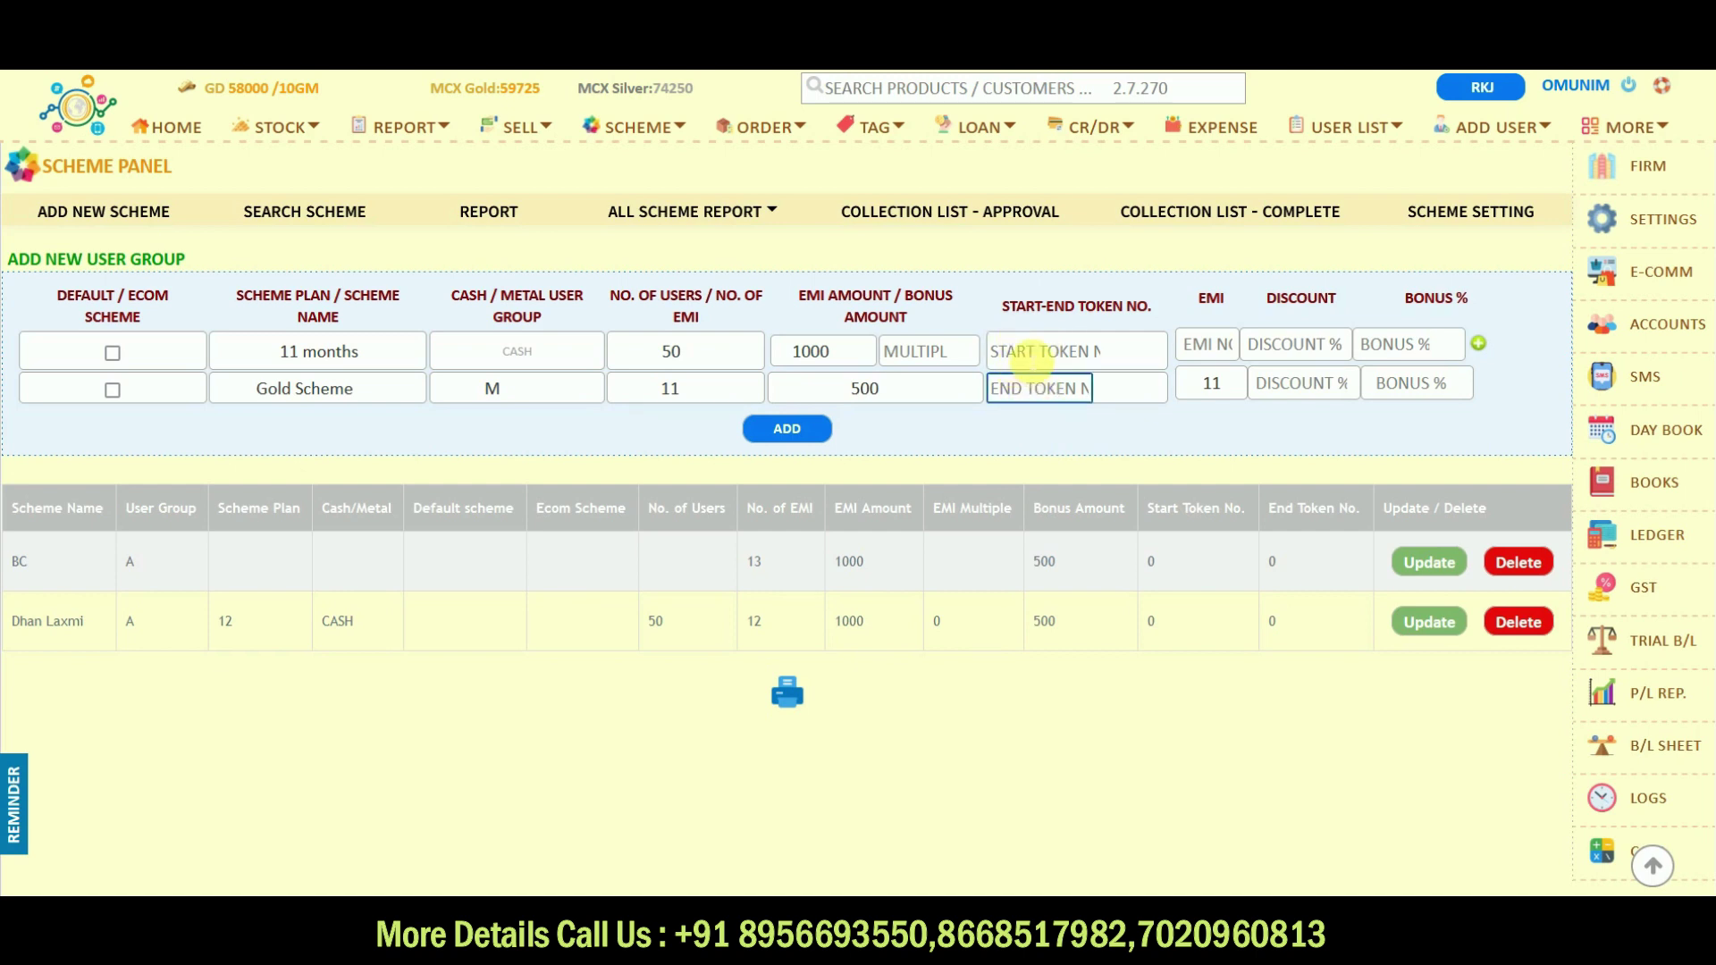
left_click(1036, 354)
type("1")
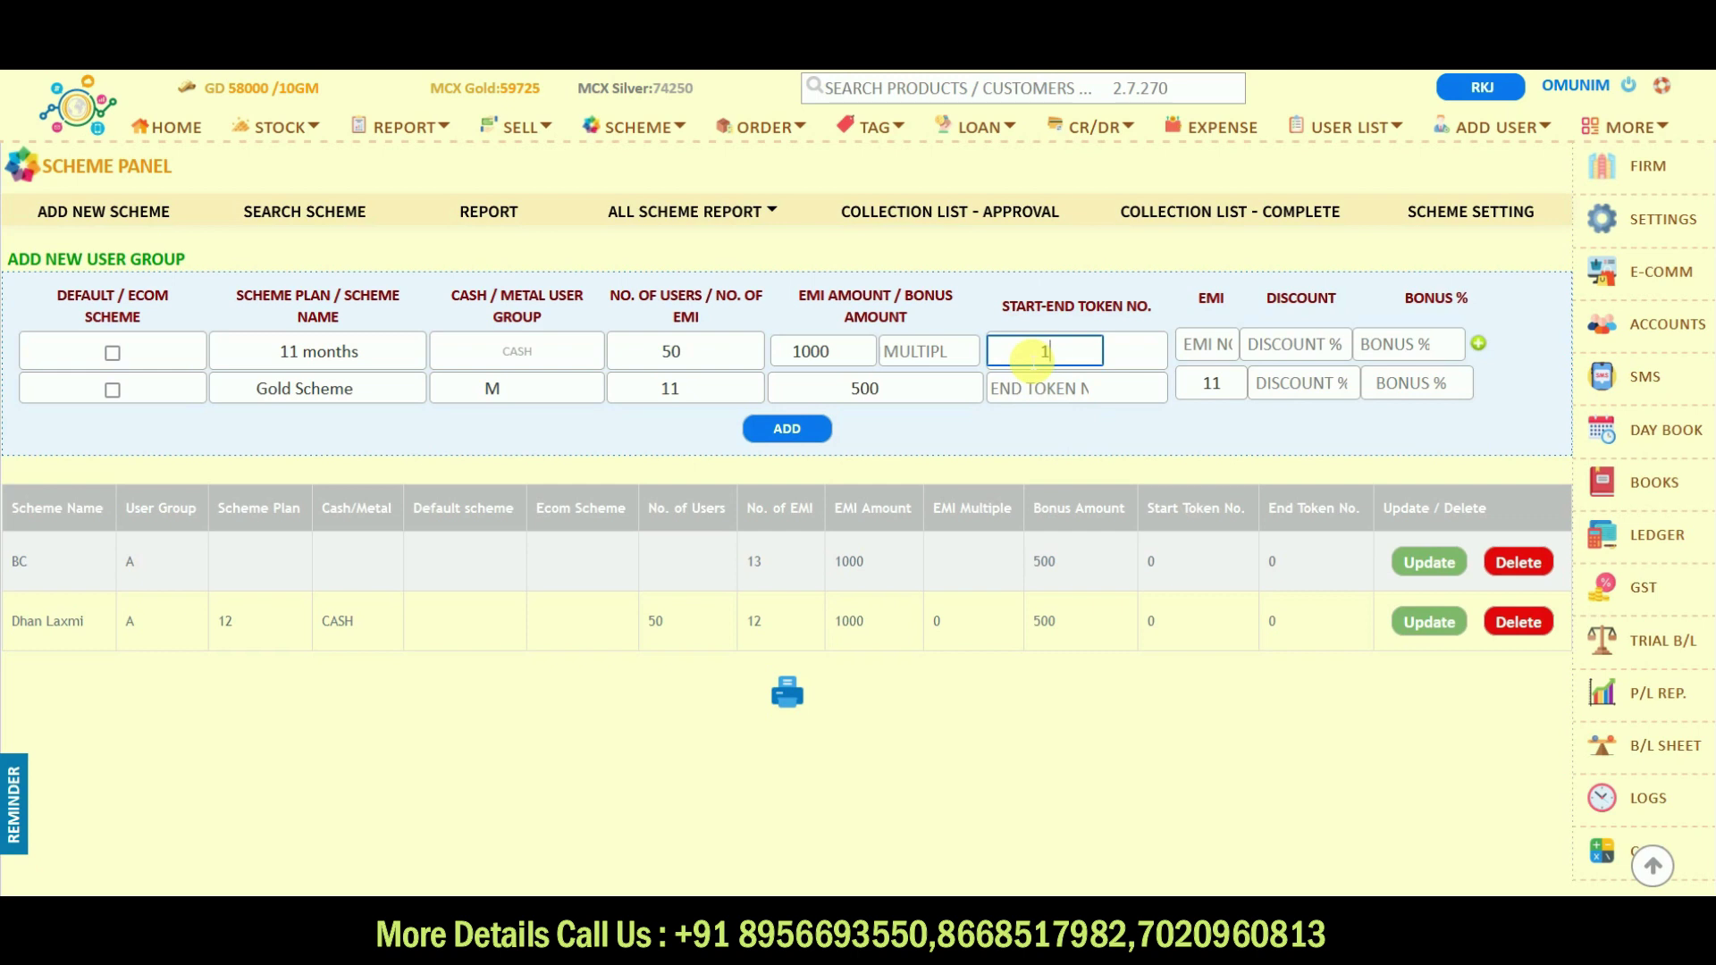
key("Tab")
type("50")
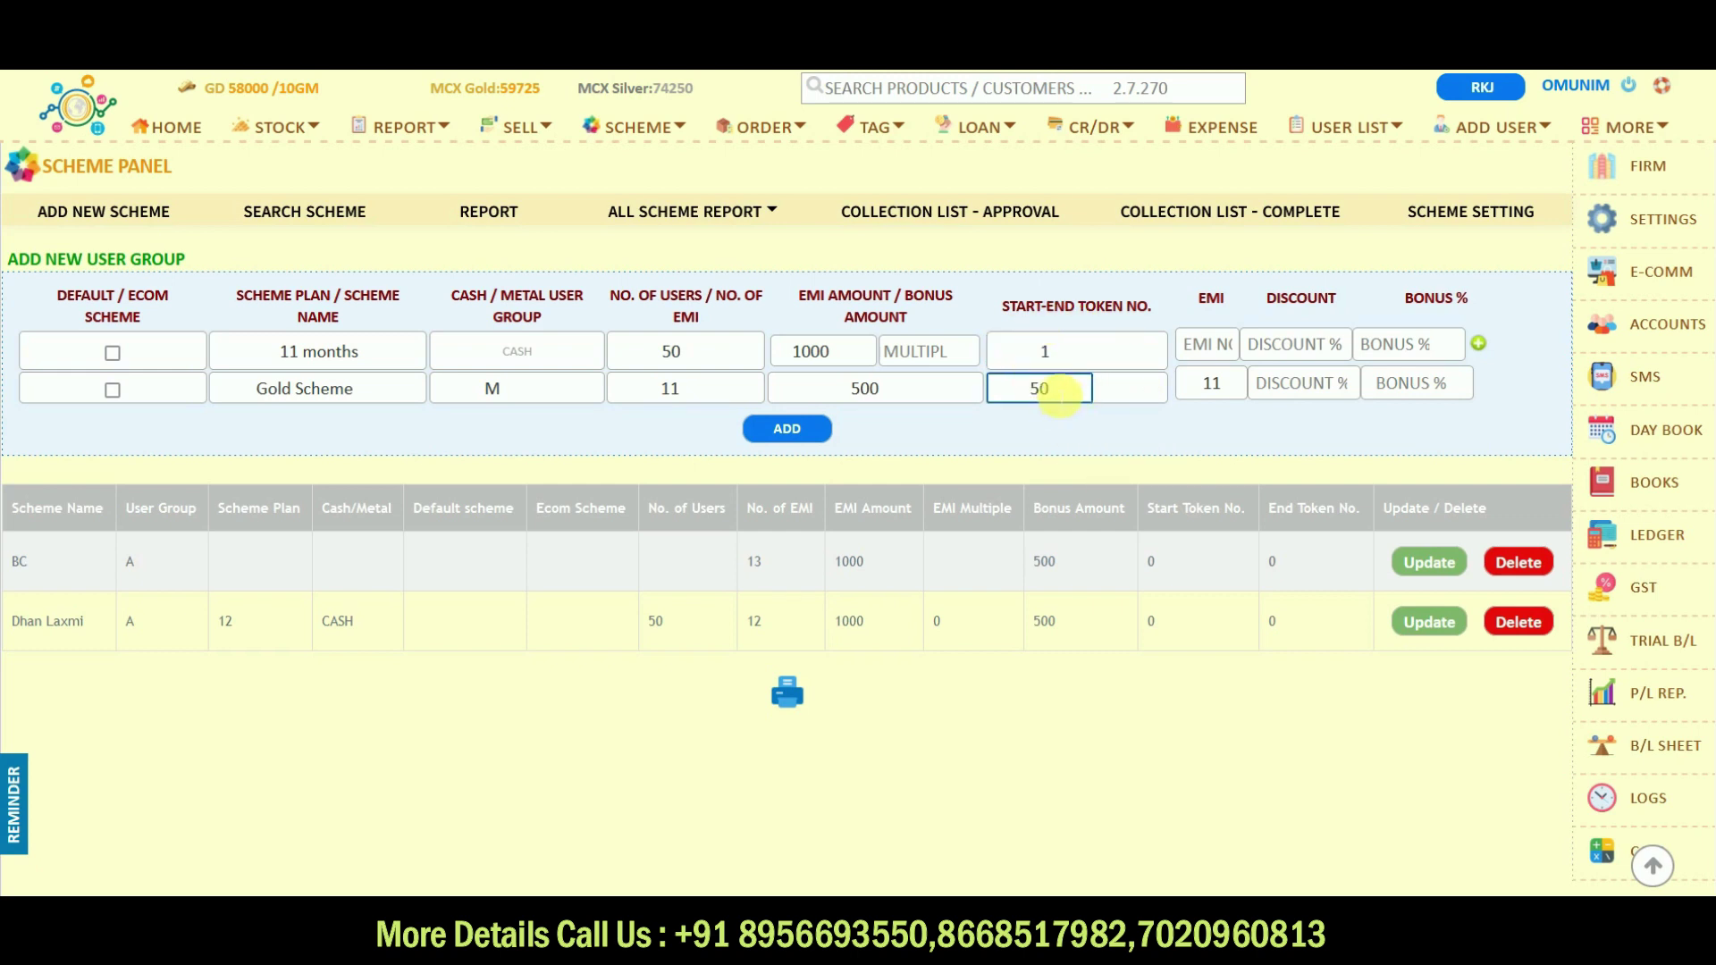
- Enter a 5% discount for EMI number 2 and add the new user group
left_click(1208, 344)
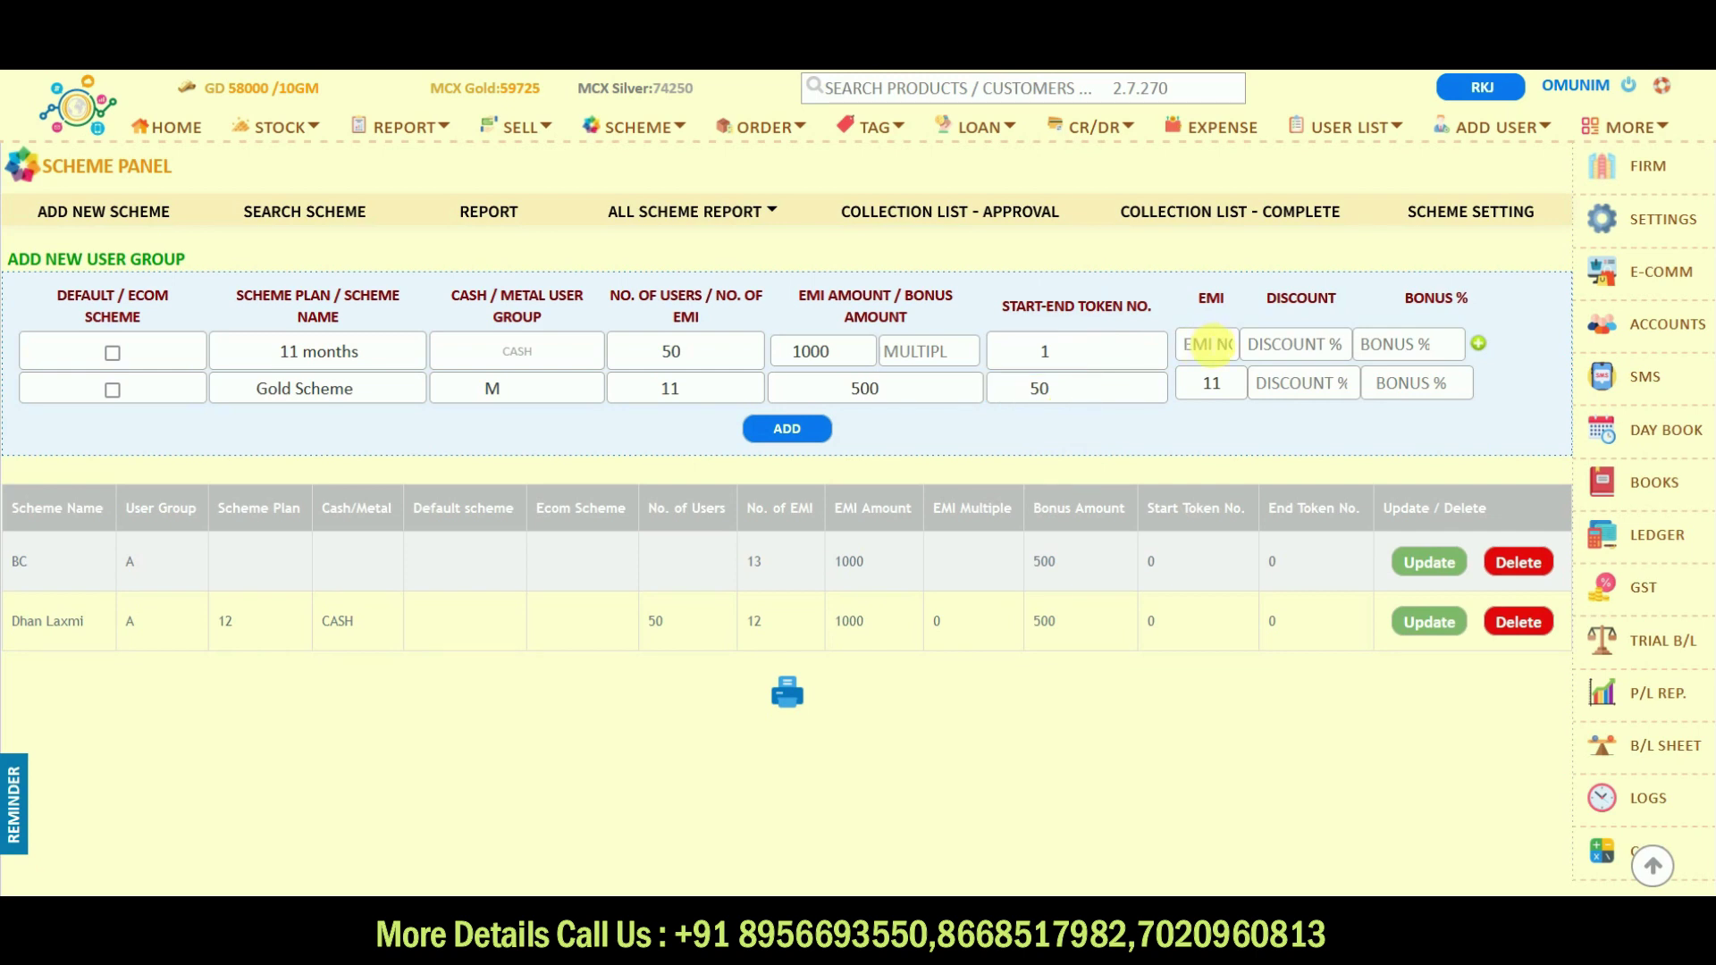
left_click(1208, 344)
left_click(1309, 348)
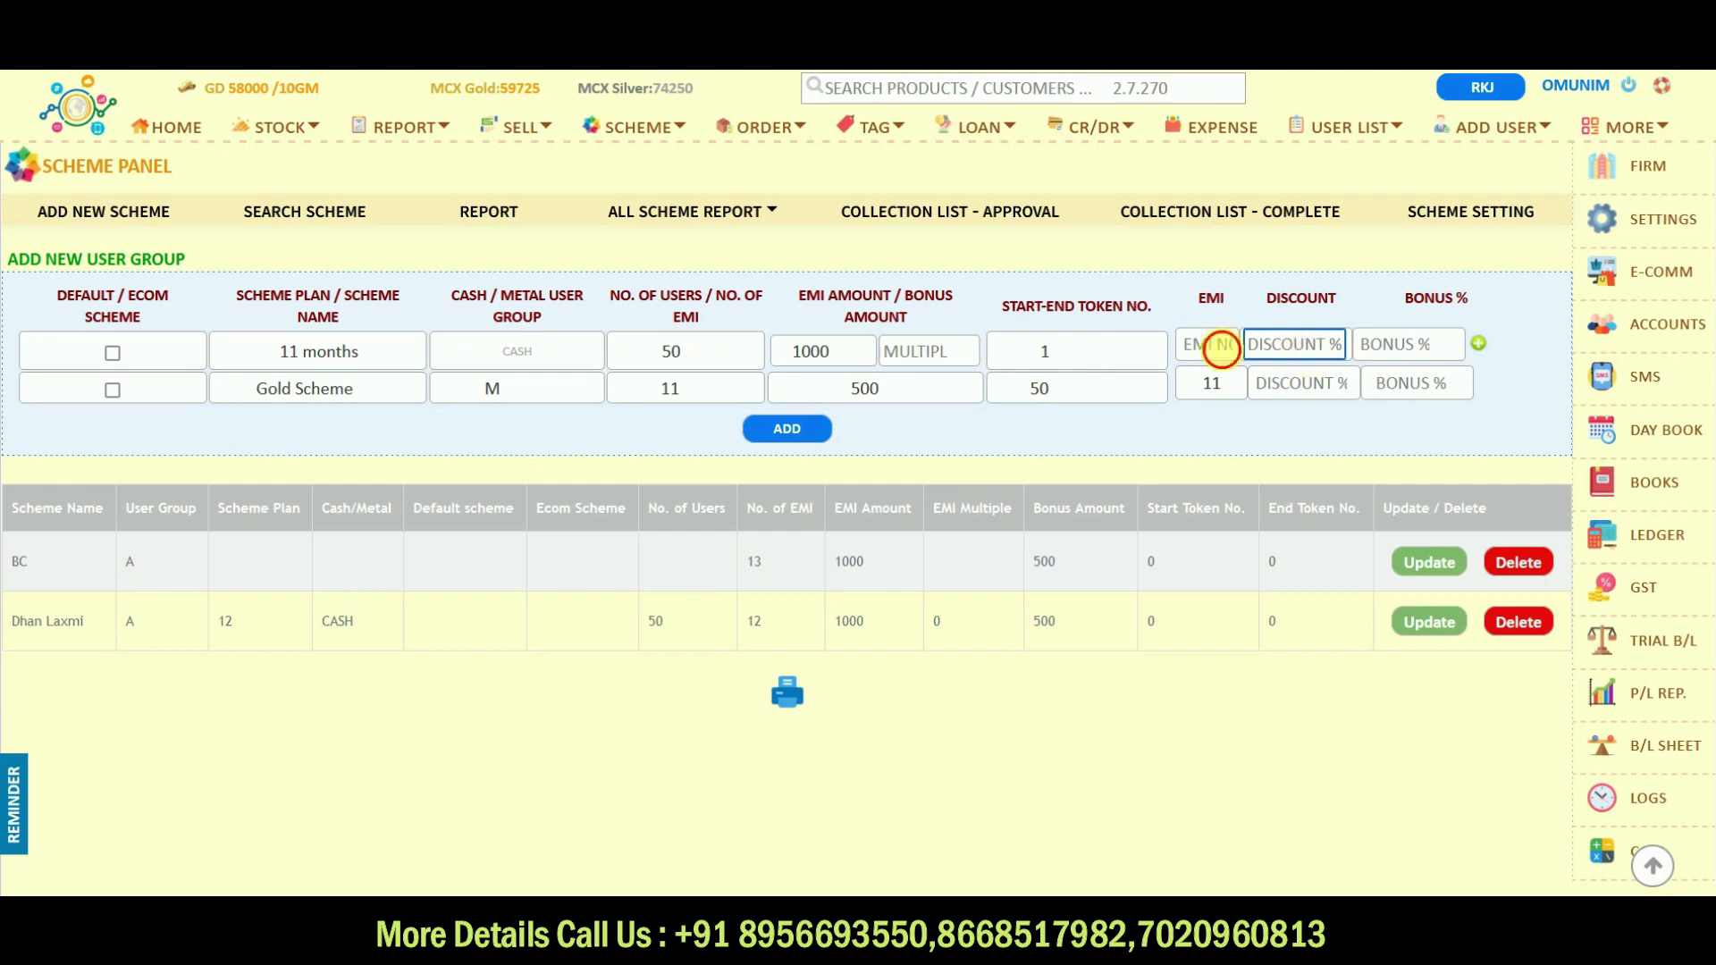
left_click(1208, 346)
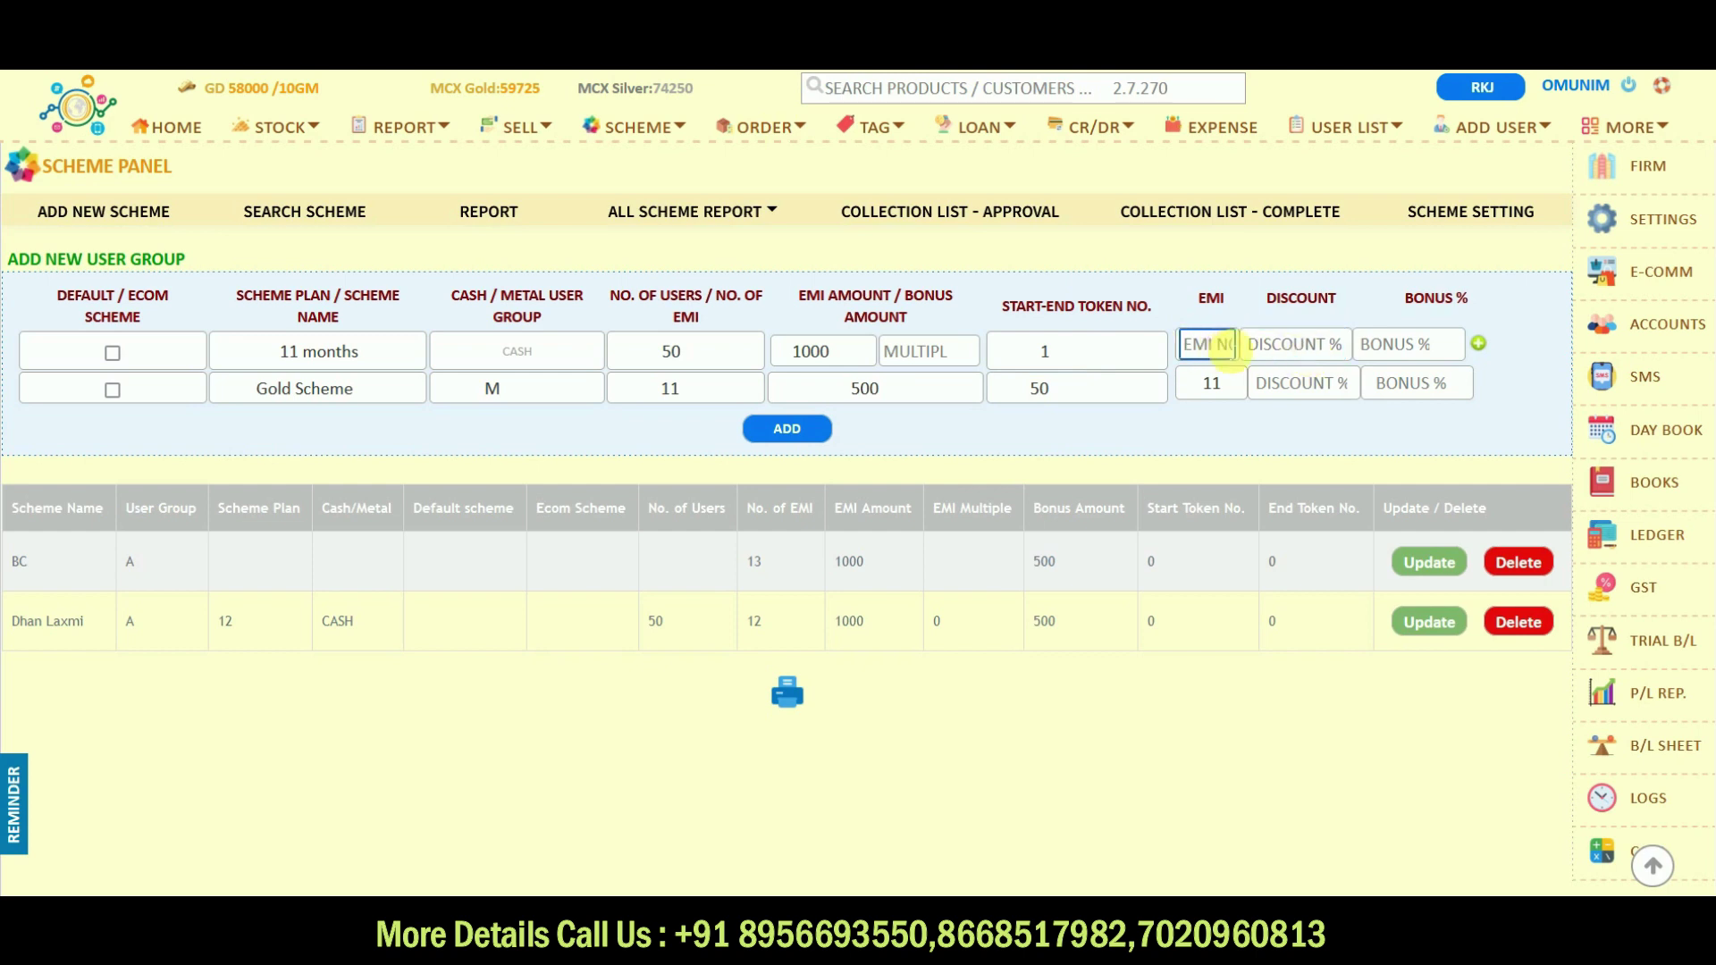
type("2")
left_click(1284, 348)
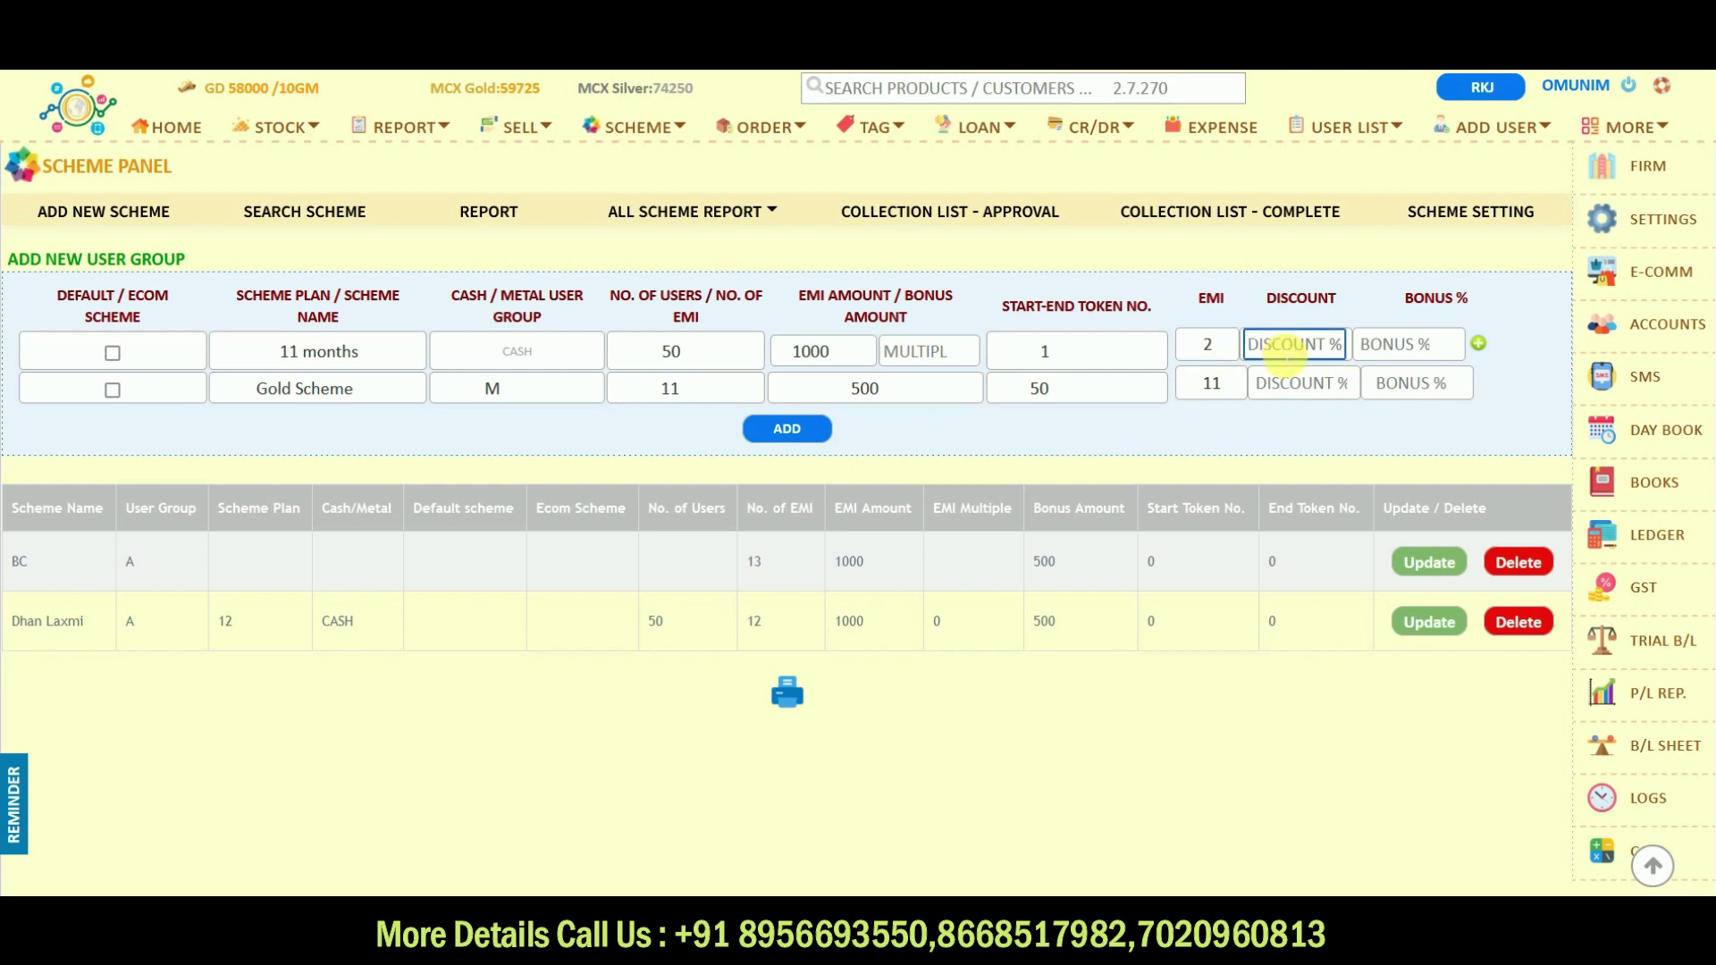
type("5")
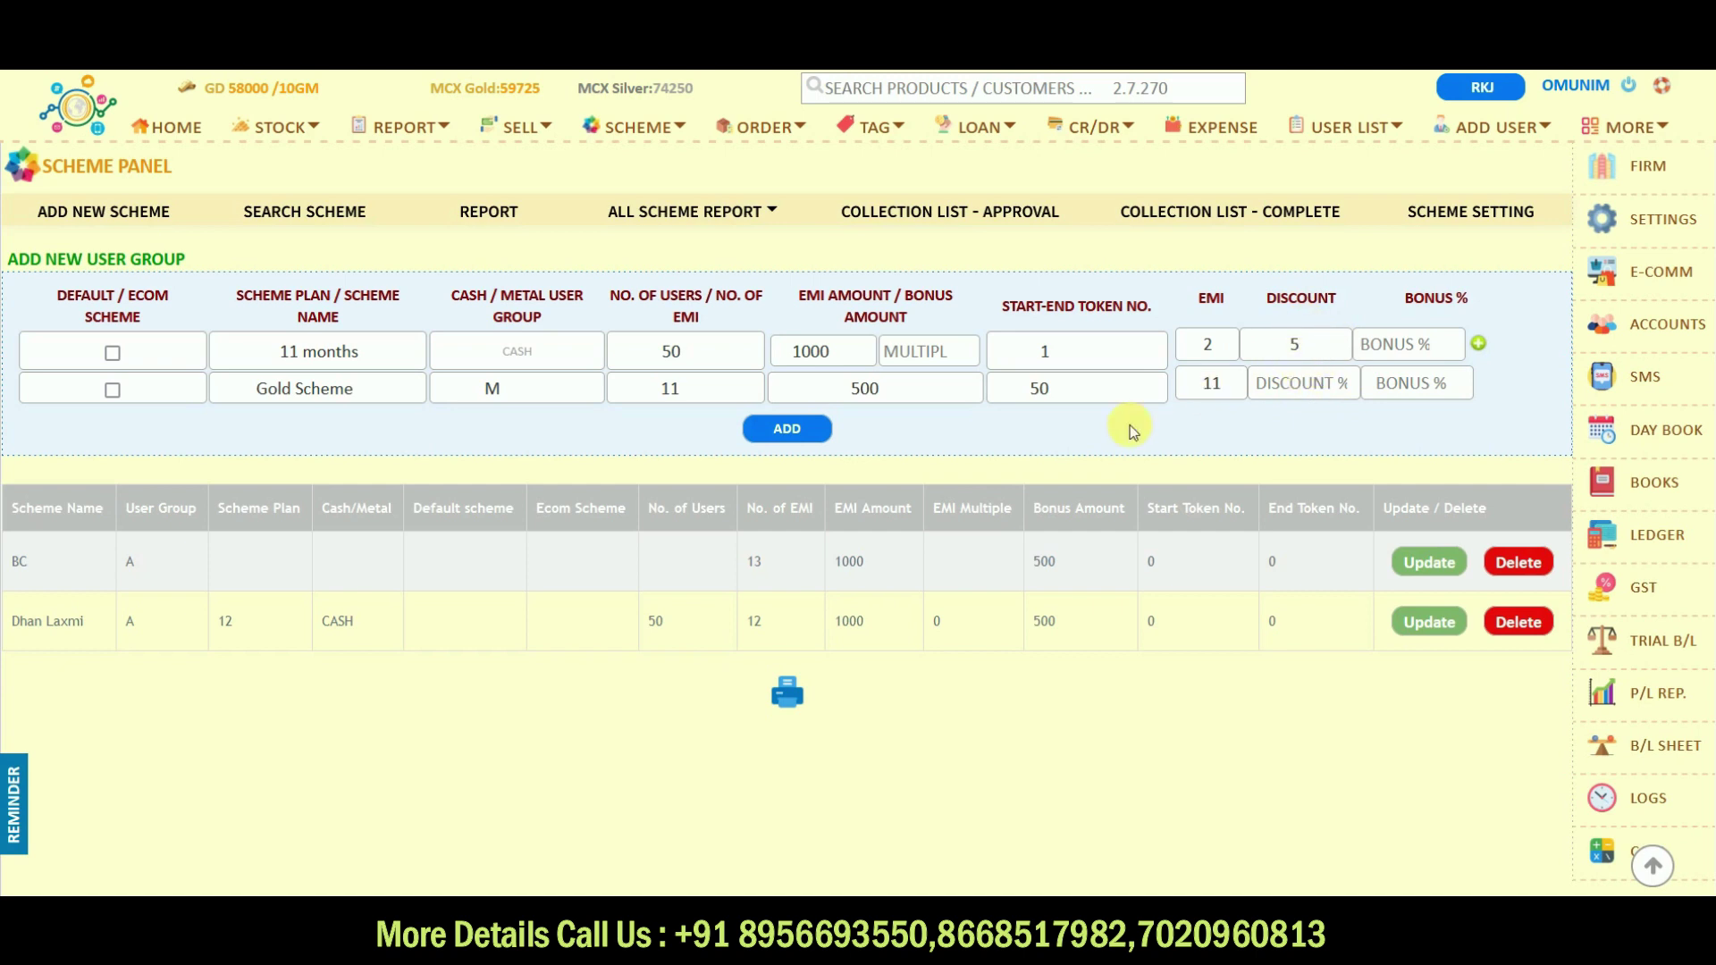
left_click(786, 432)
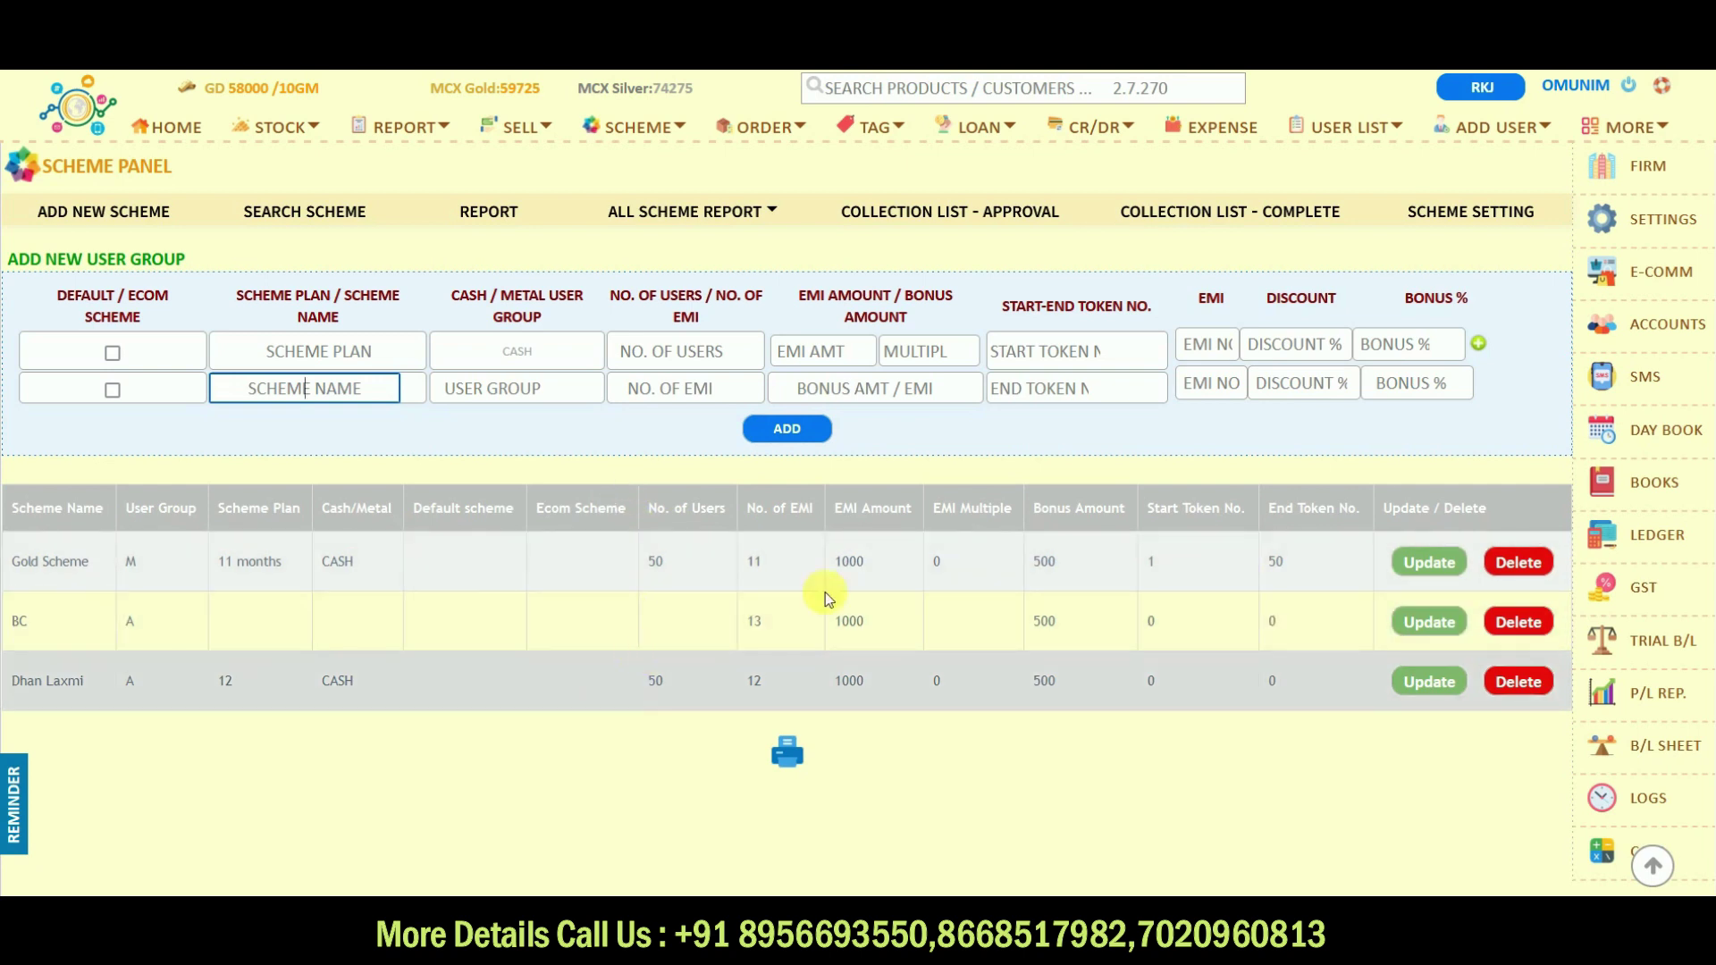
- Load the Gold Scheme group's saved details for updating, then resubmit the record
scroll(1099, 581, "down", 1)
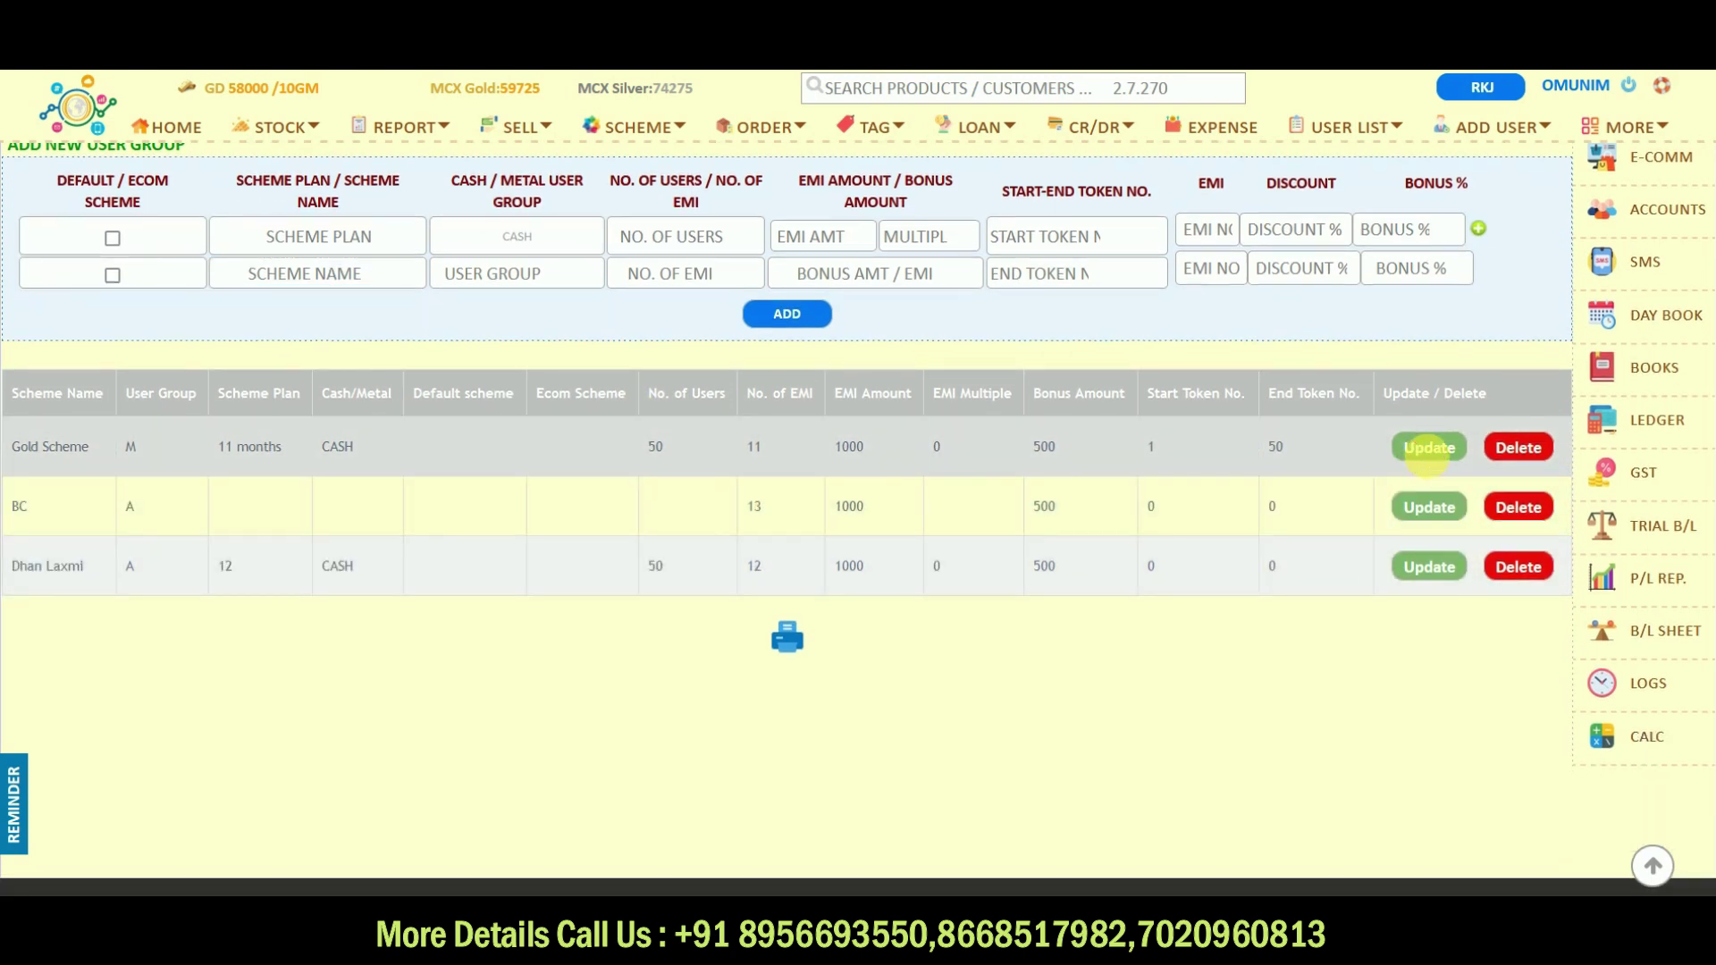
left_click(1430, 448)
left_click(965, 537)
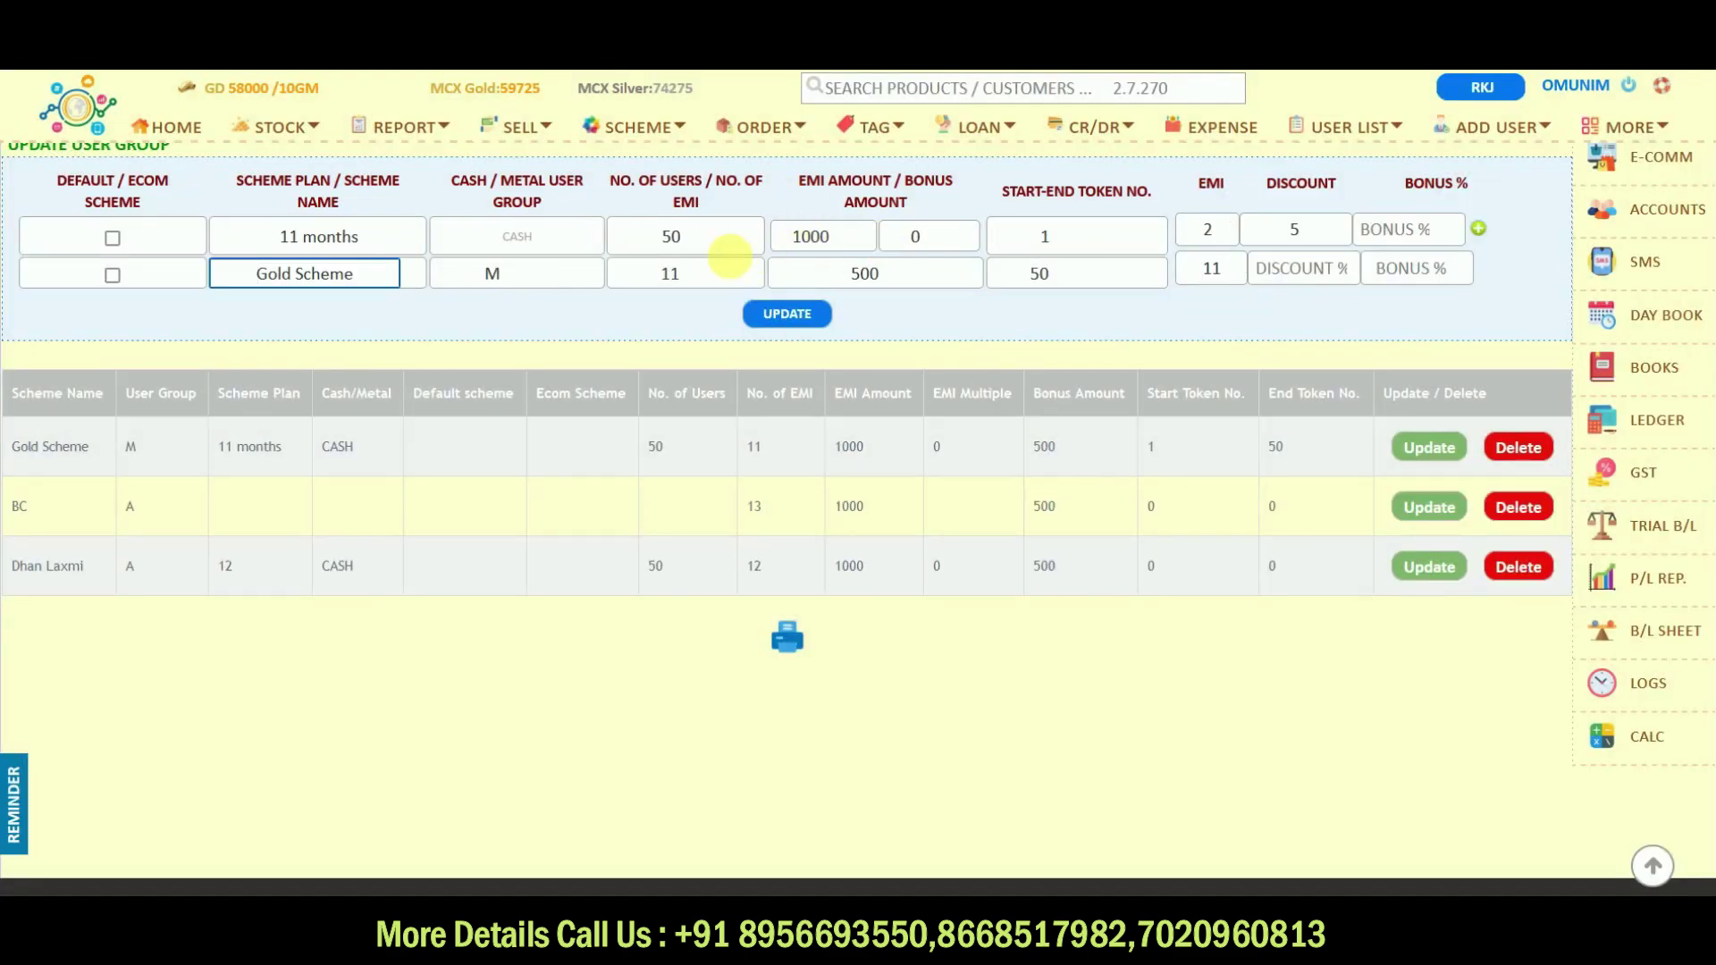
left_click(787, 314)
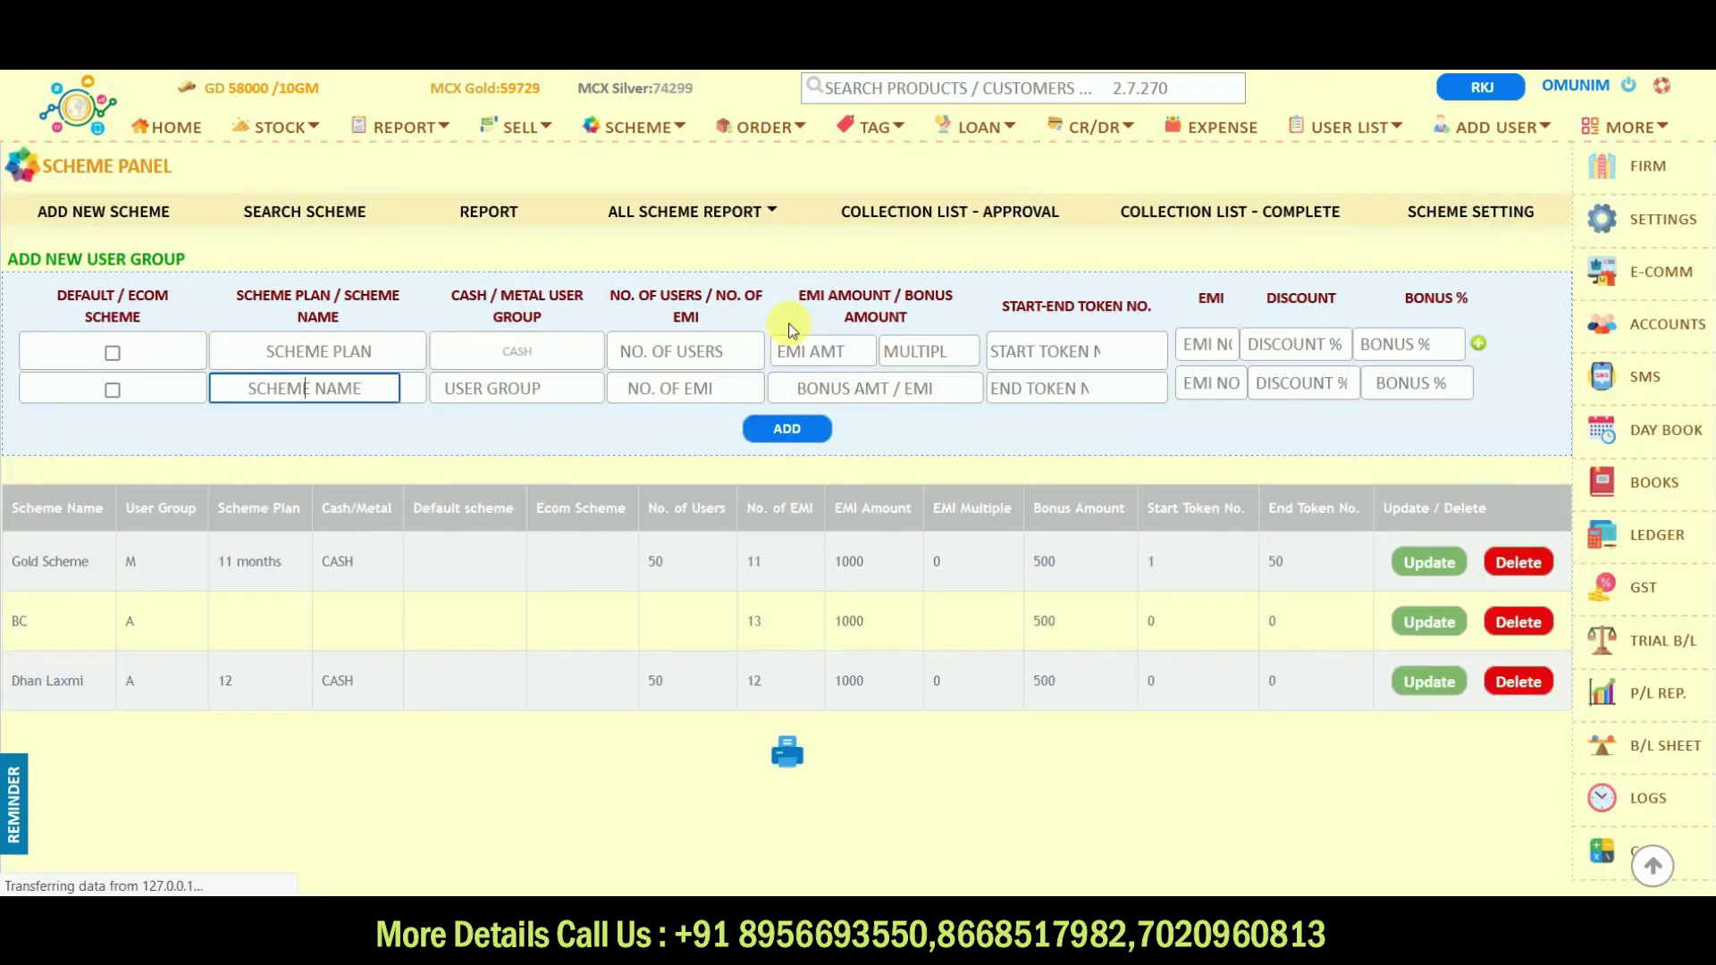
scroll(786, 509, "down", 1)
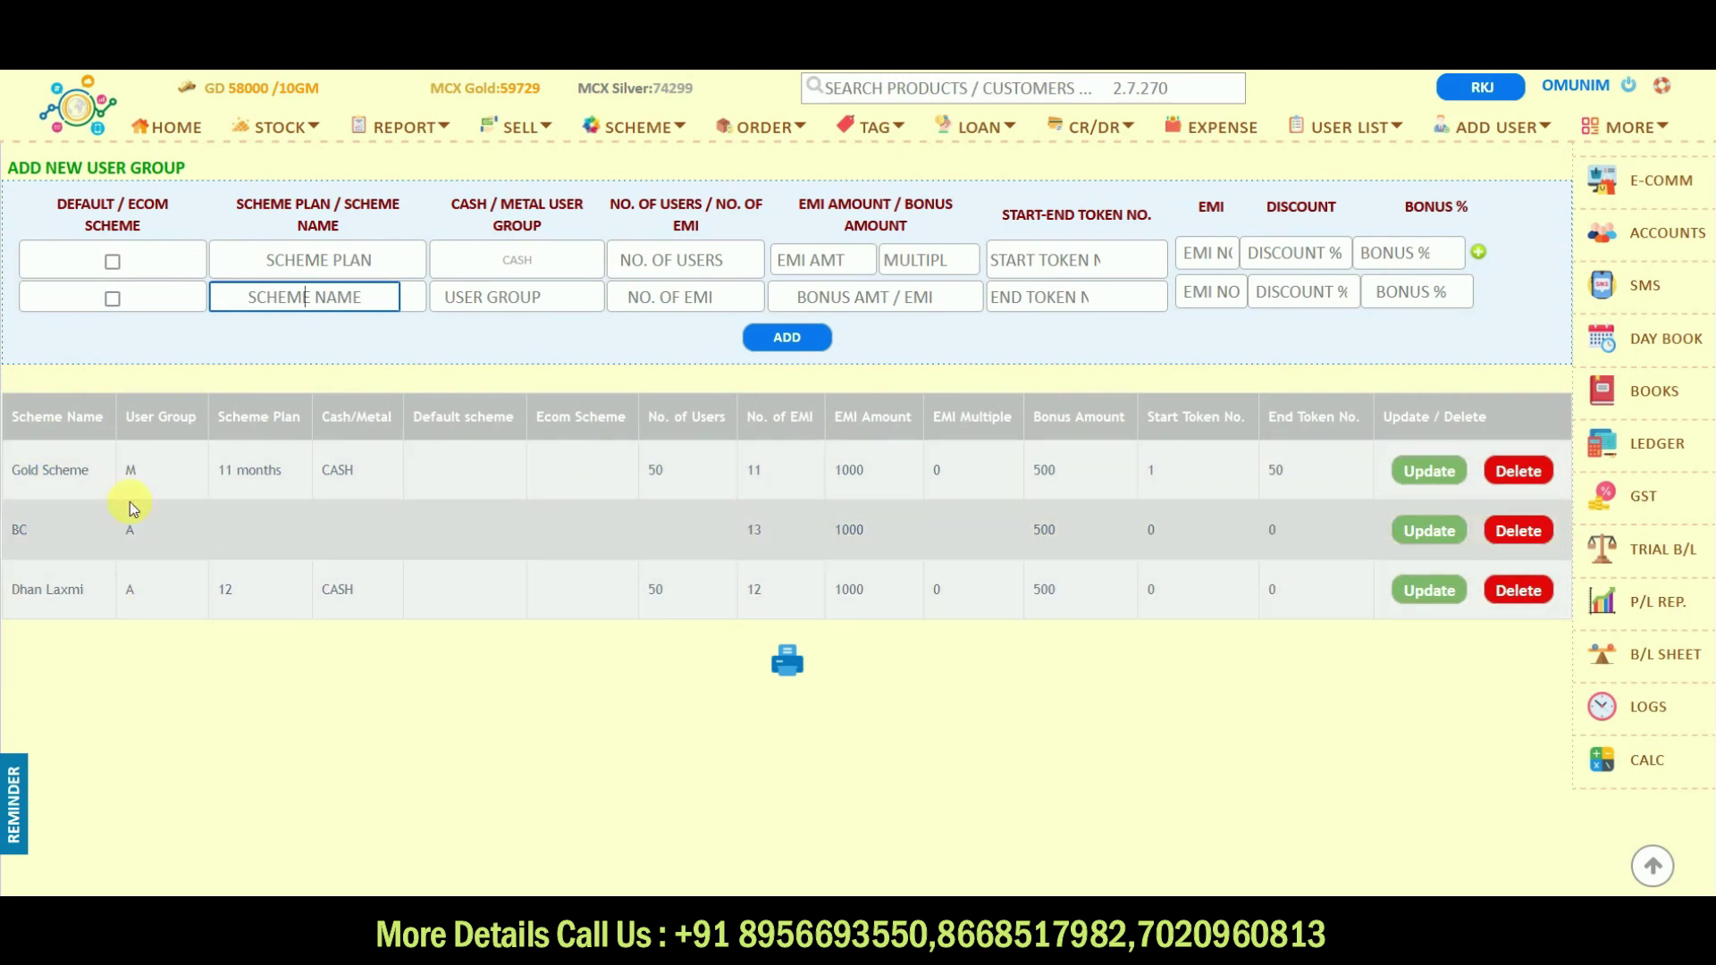
left_click(164, 699)
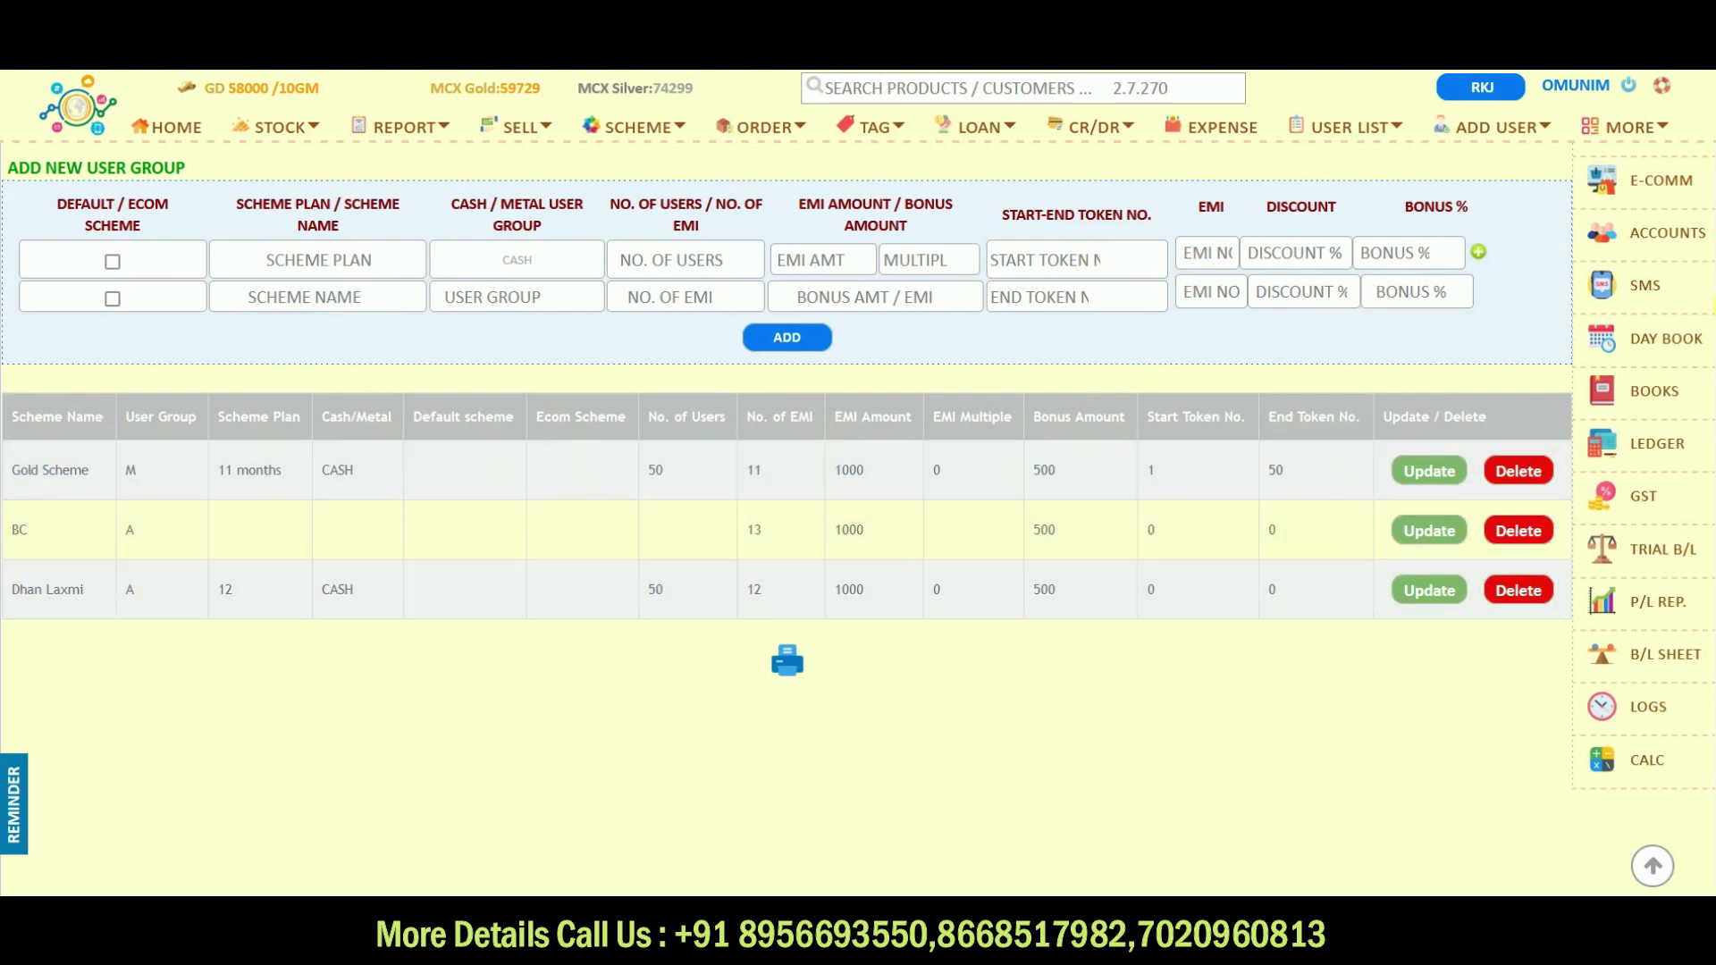
scroll(715, 500, "up", 1)
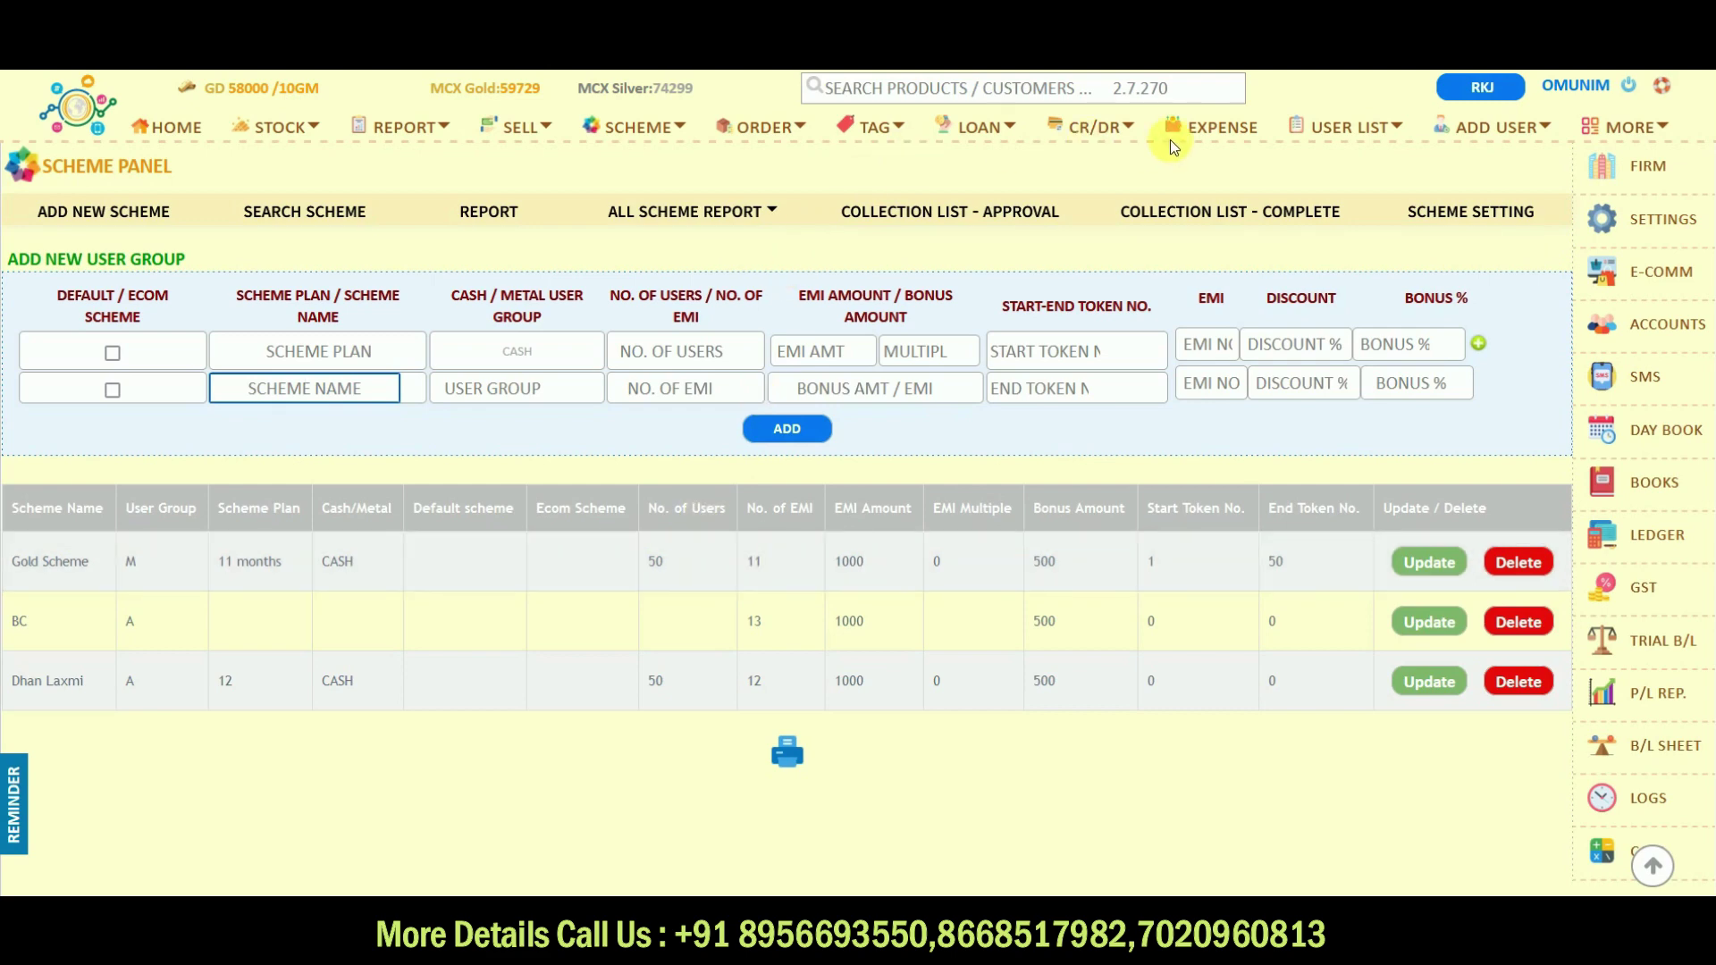
- Open the second customer in the first column of the customer list and start a new scheme for them
left_click(1341, 128)
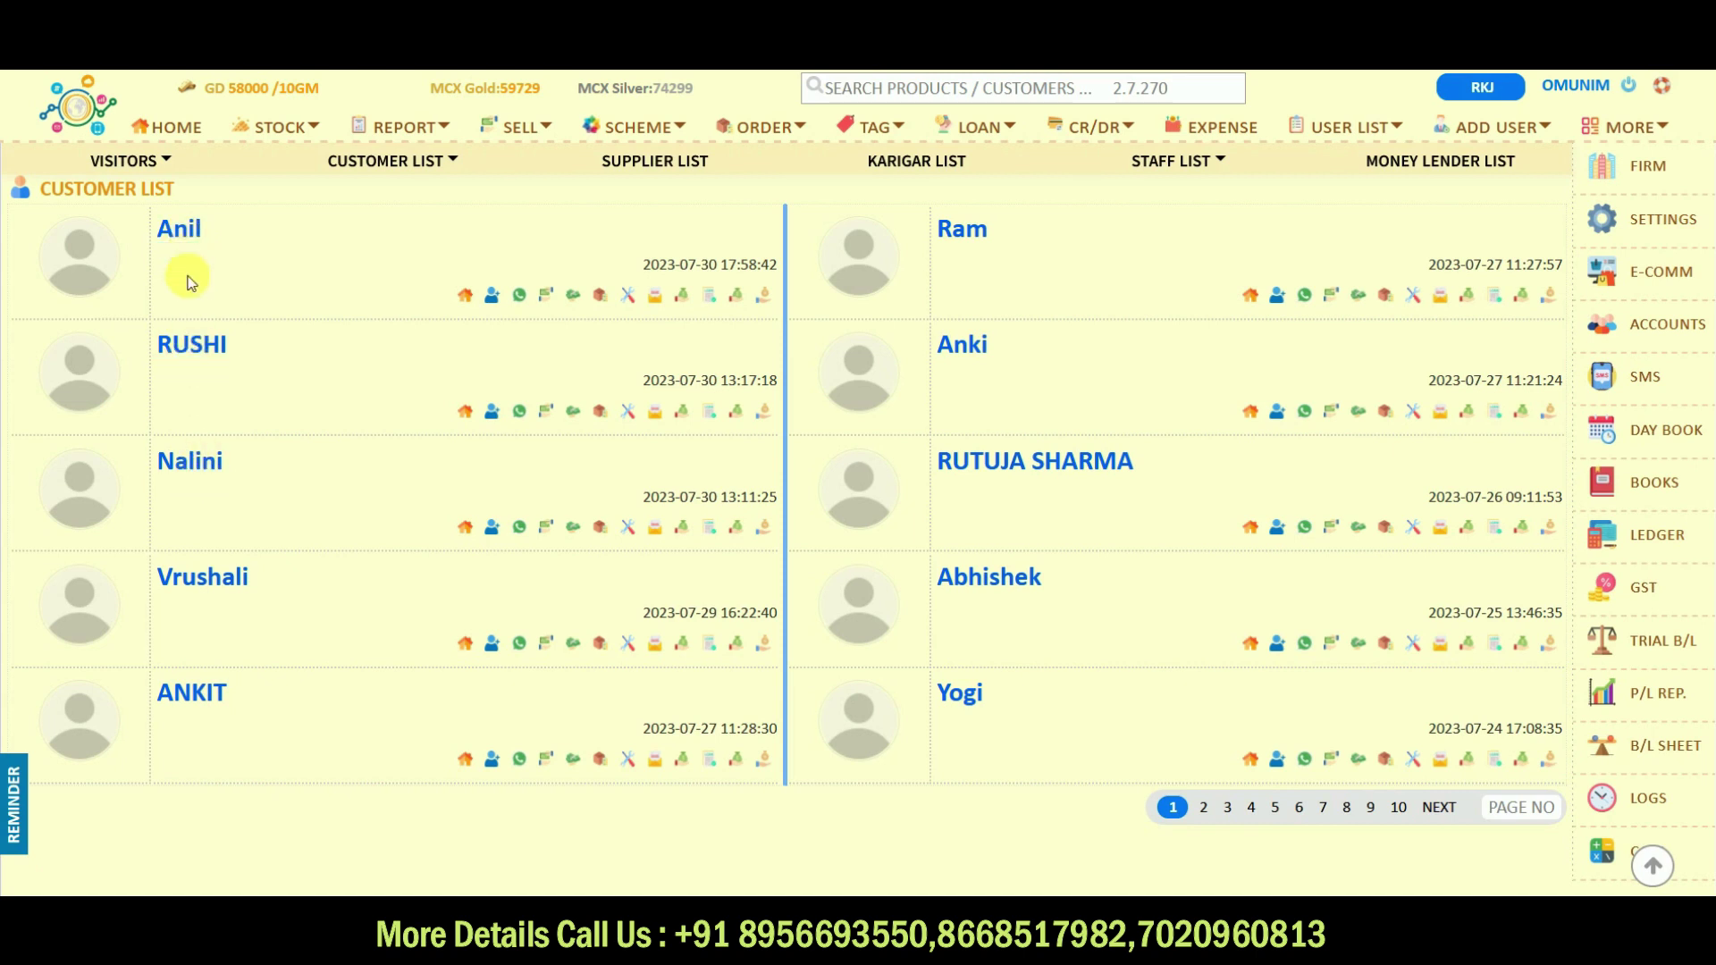
left_click(192, 360)
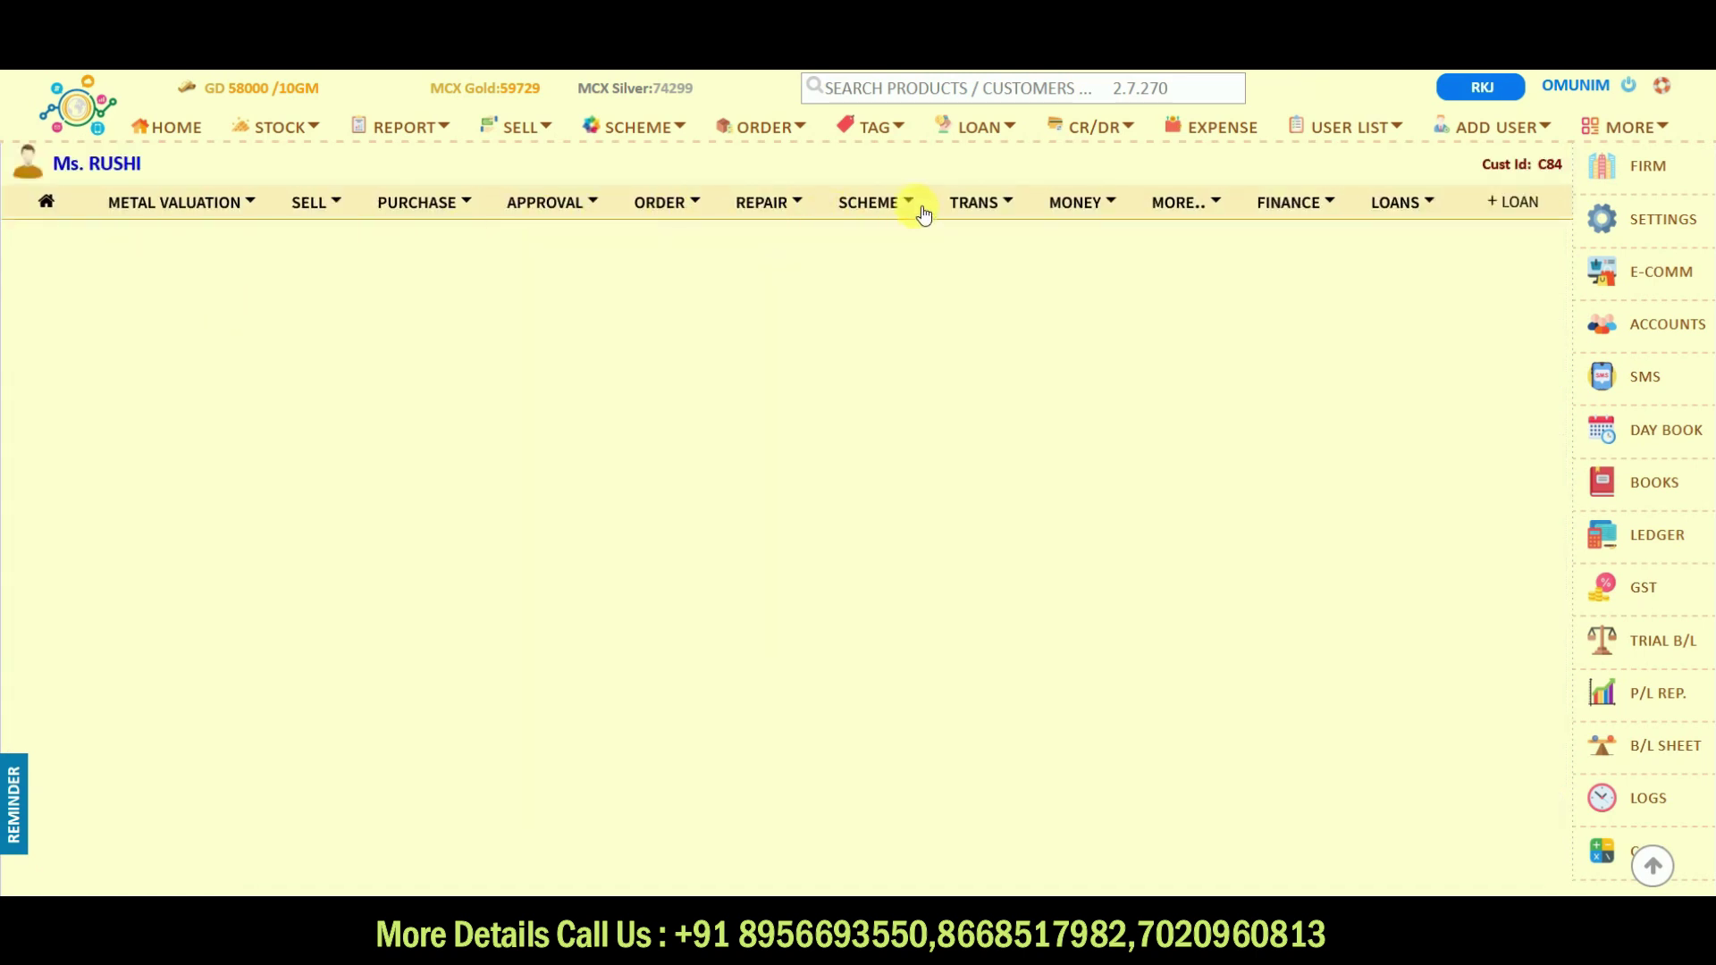
left_click(911, 207)
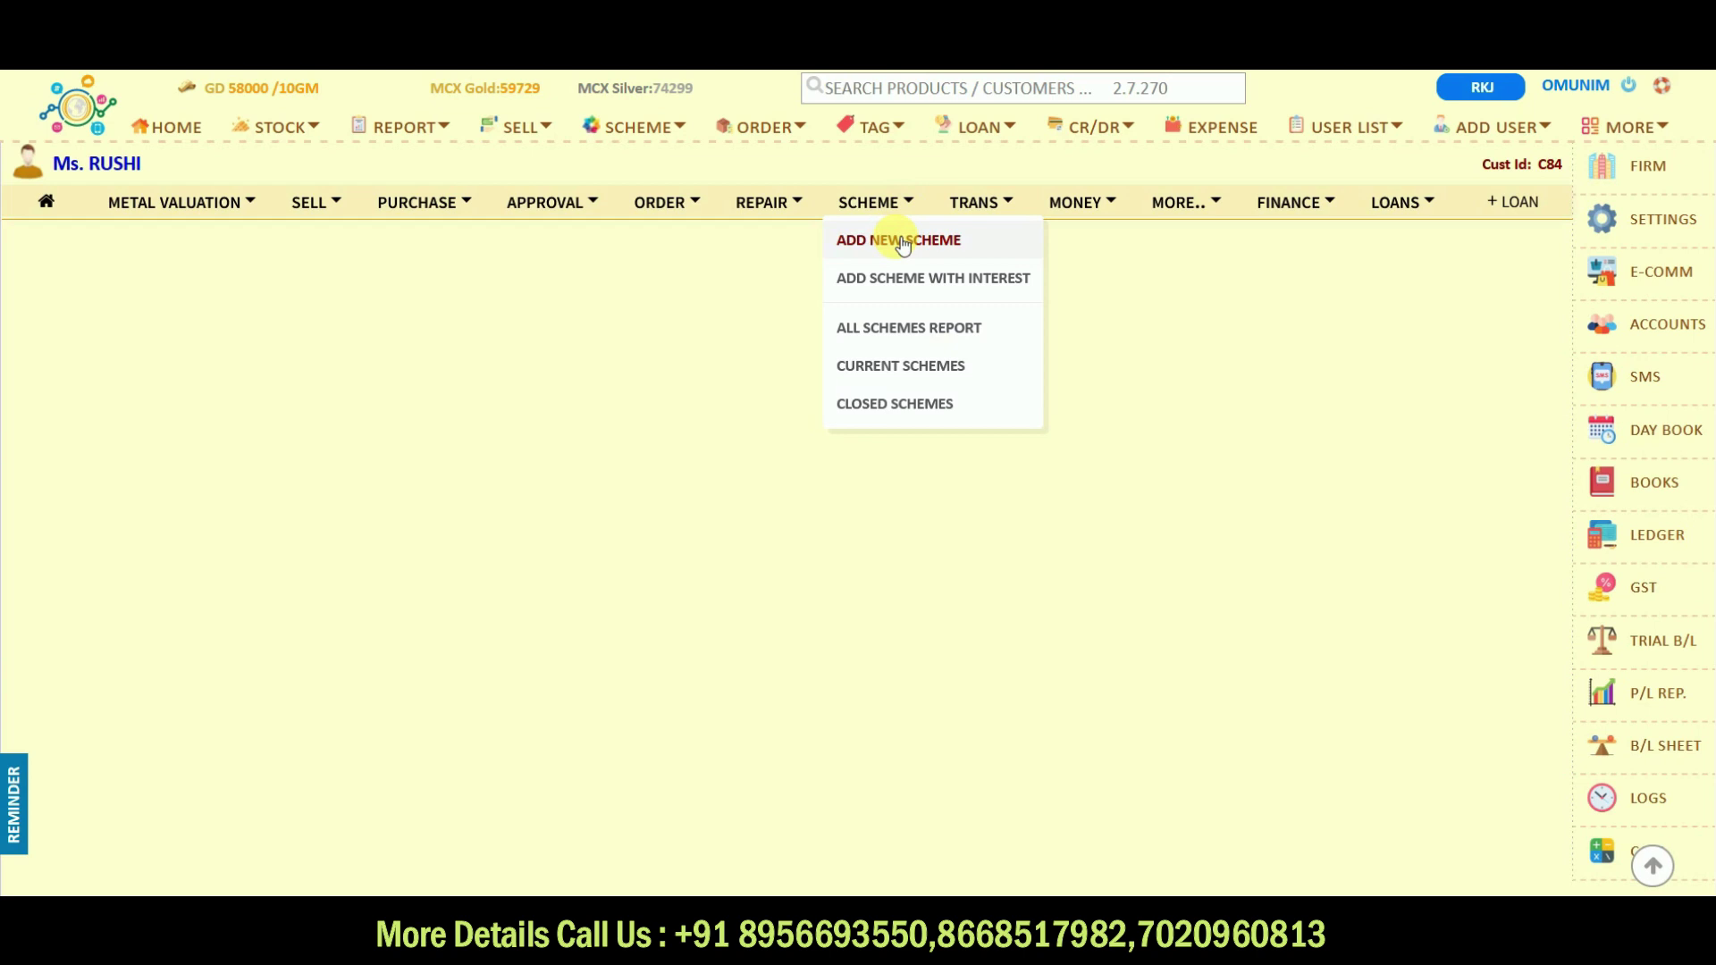
left_click(898, 240)
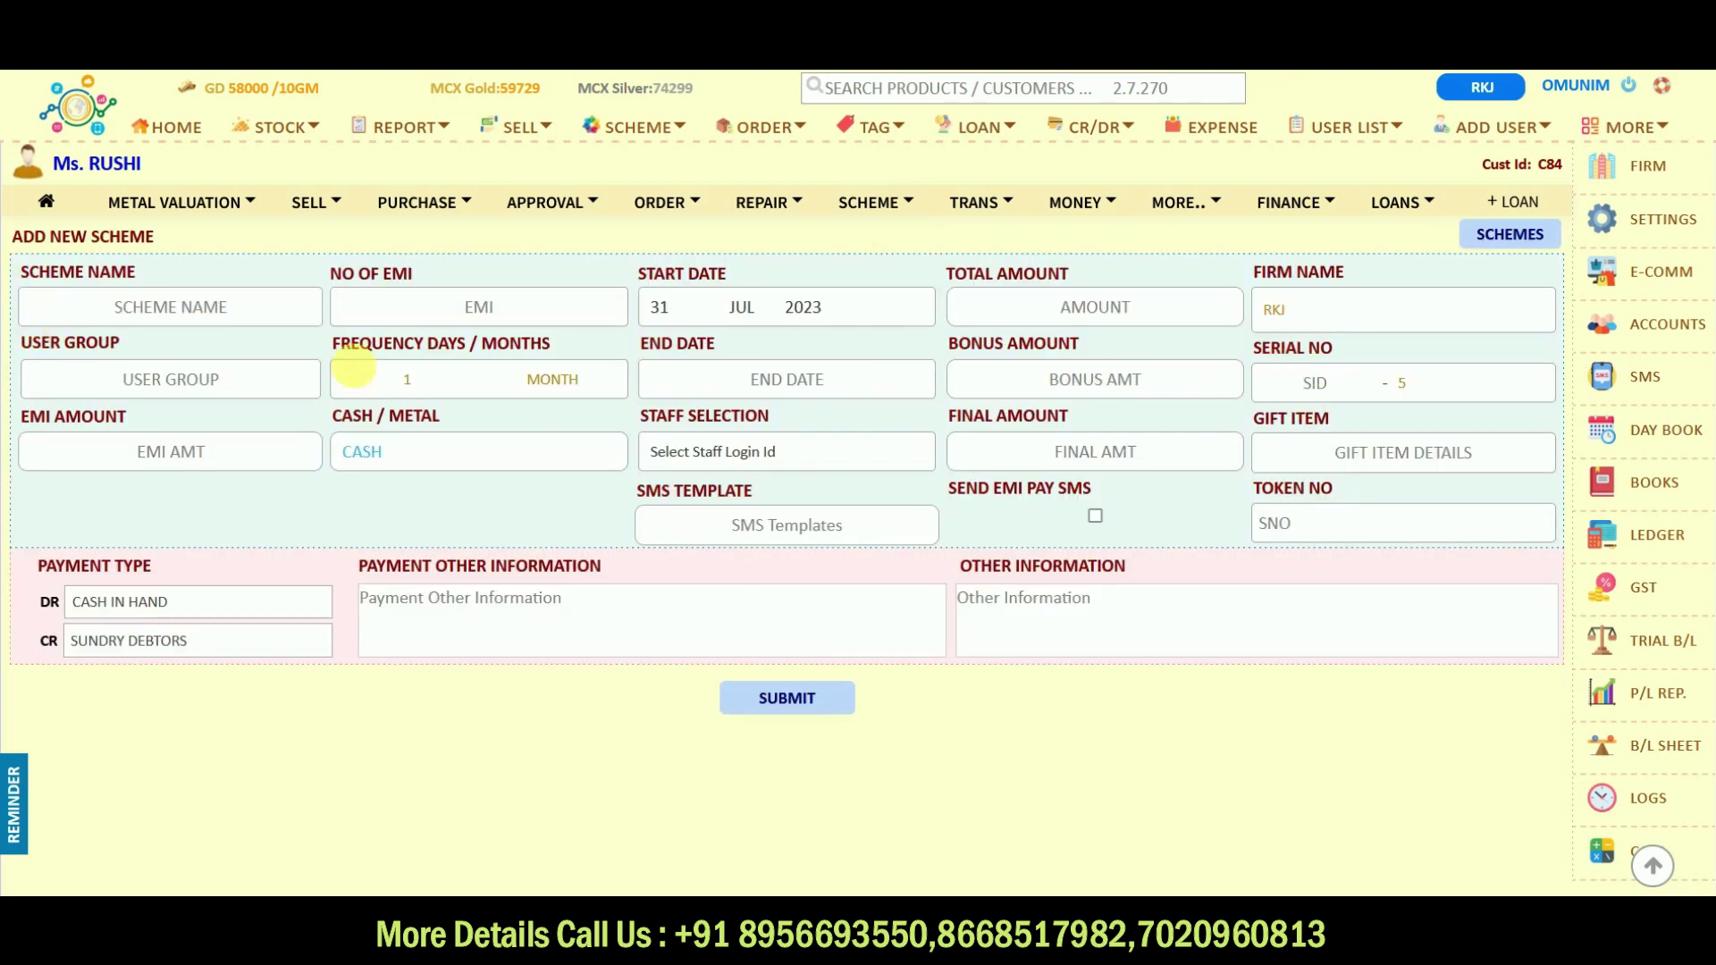
- Choose Gold Scheme as the scheme name in the customer's new scheme form
left_click(177, 318)
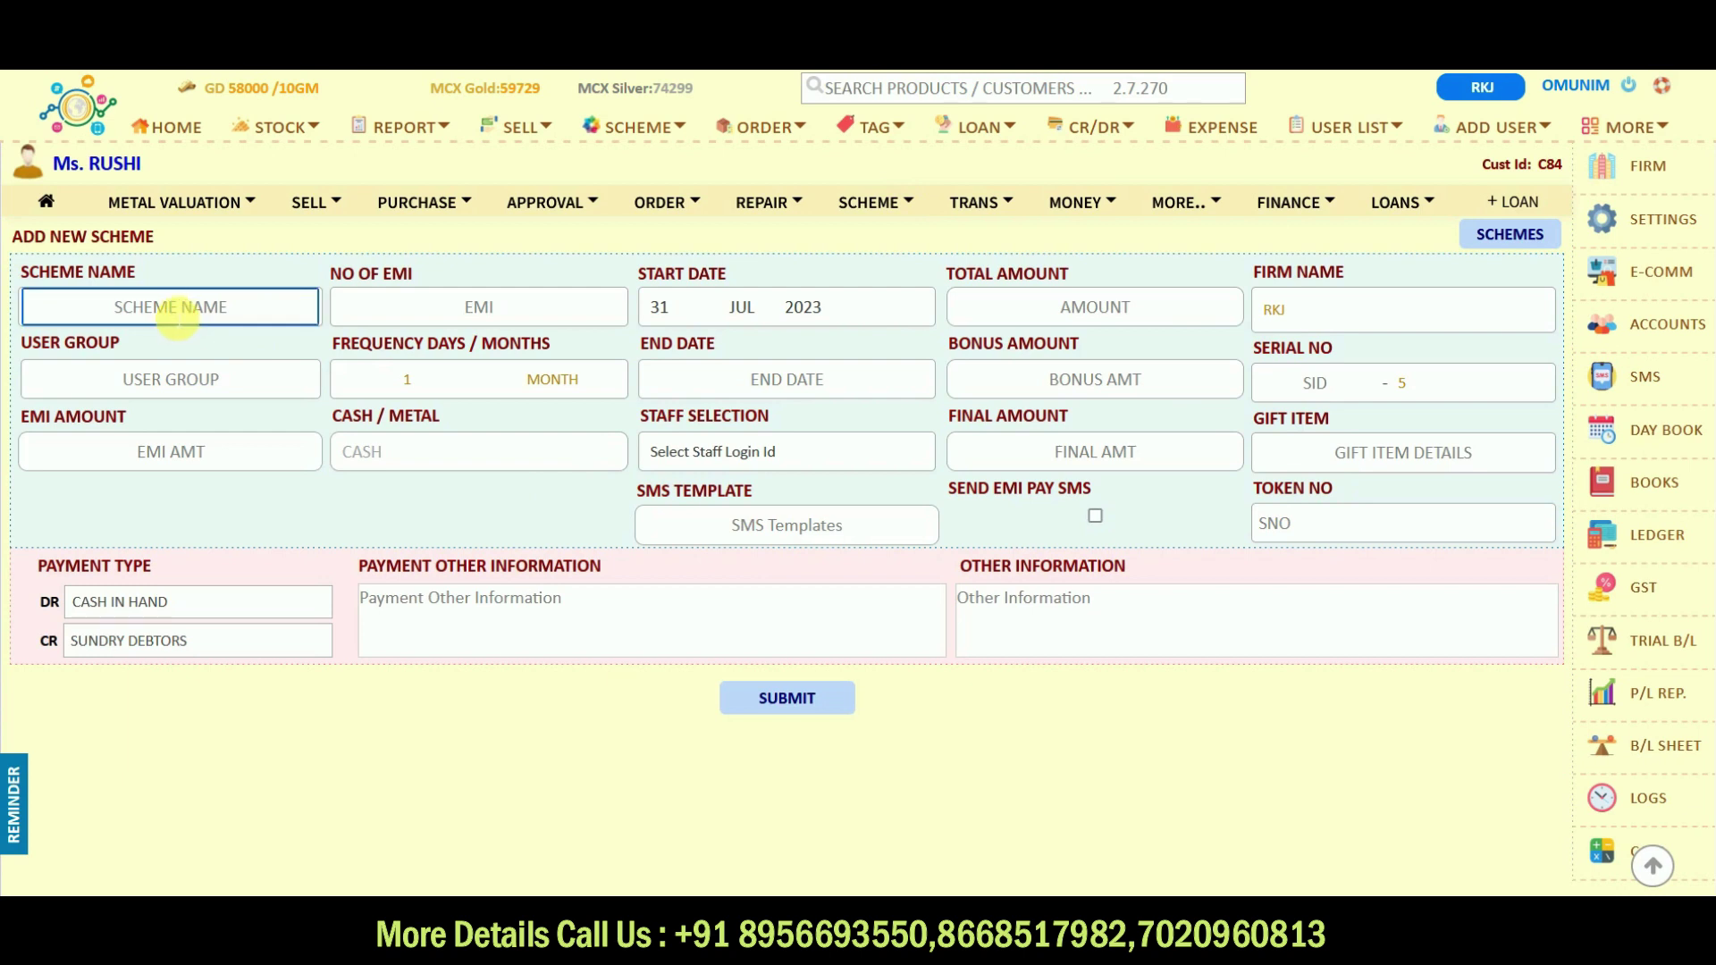
left_click(176, 313)
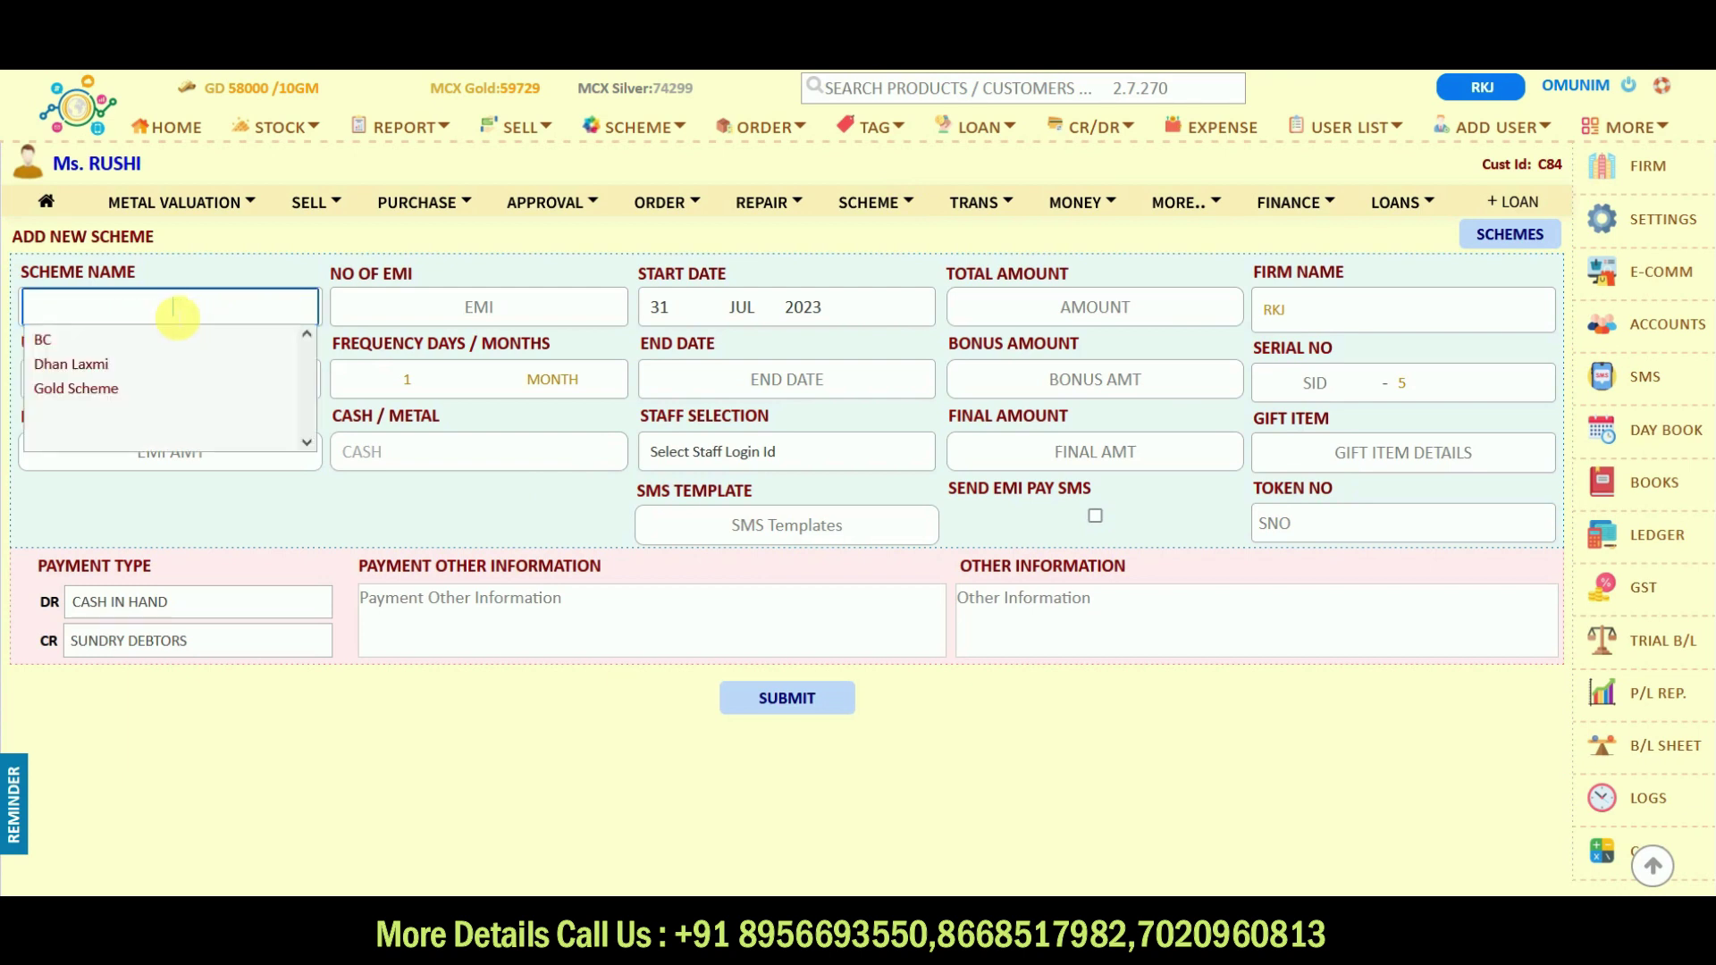
left_click(99, 393)
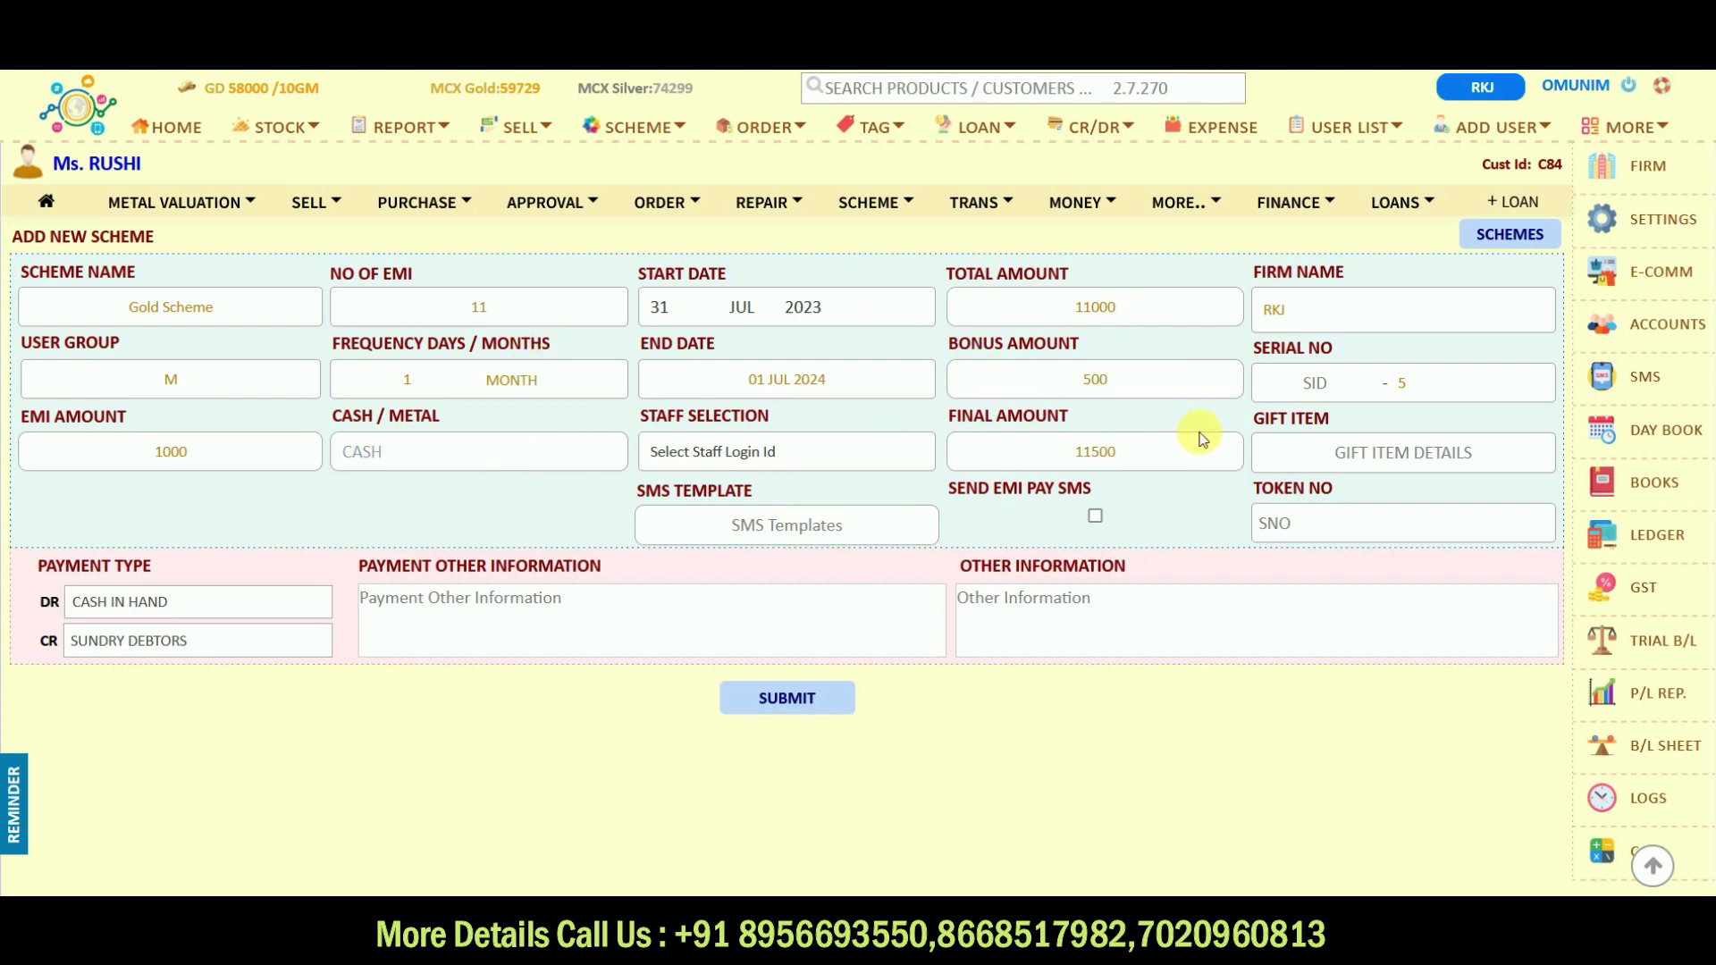
- Inspect the gift item field and the available staff login choices in the customer's new scheme form
left_click(1381, 463)
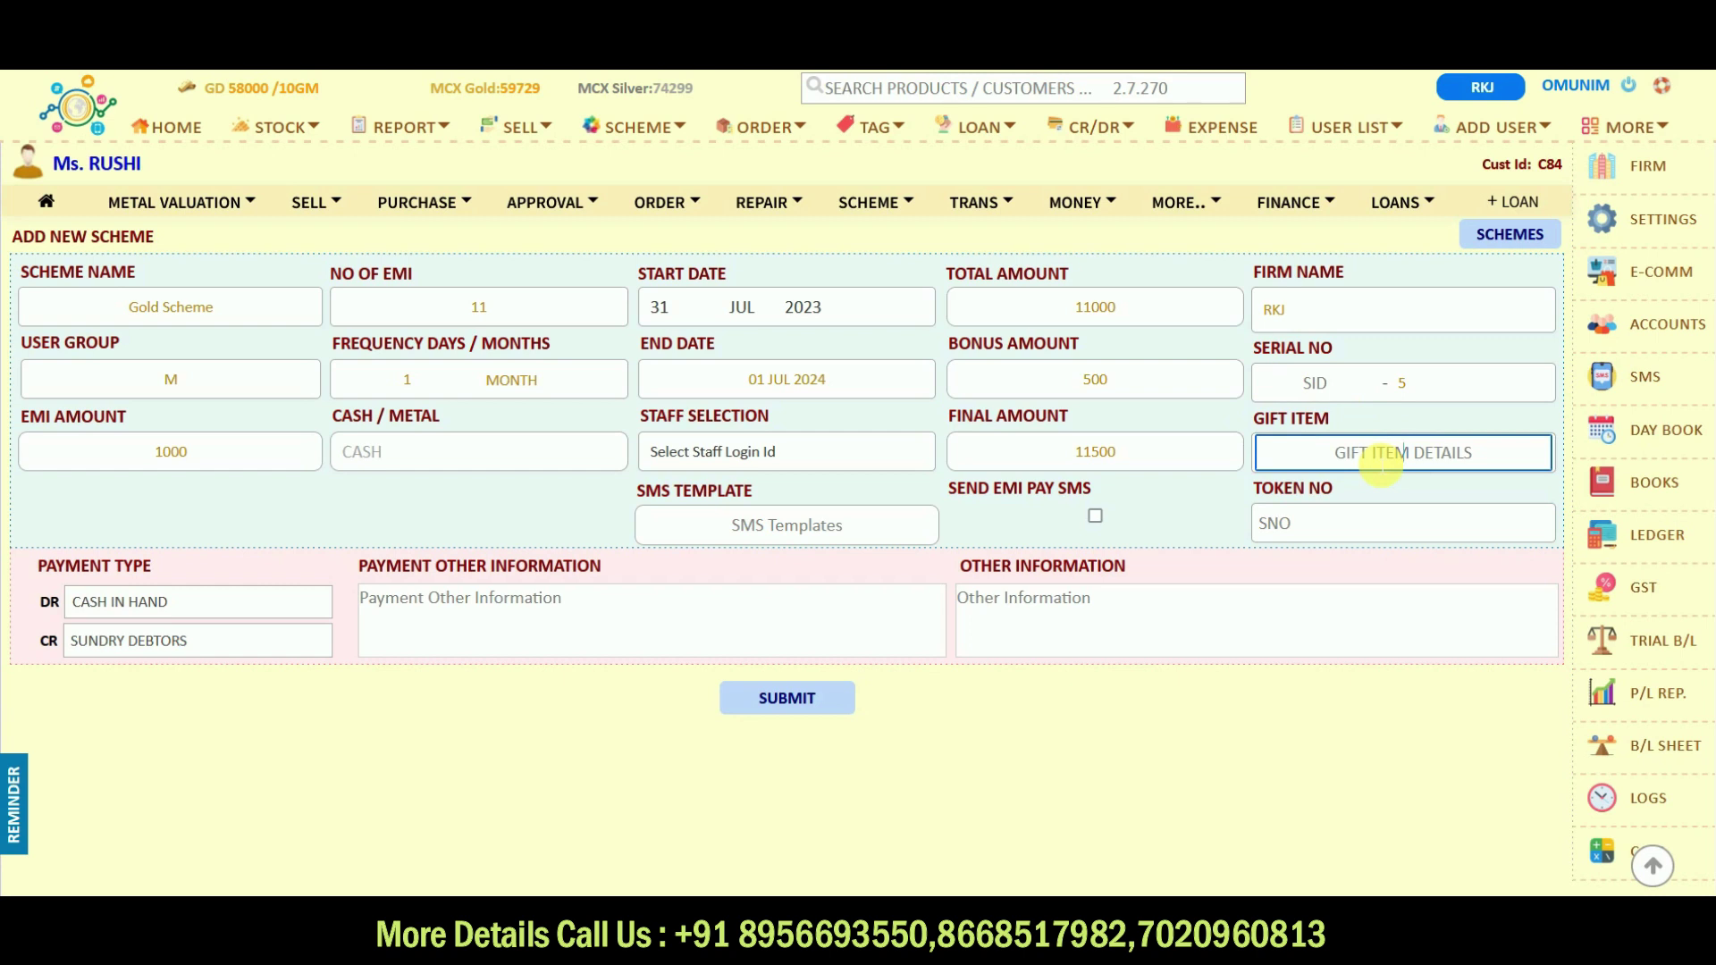
left_click(713, 453)
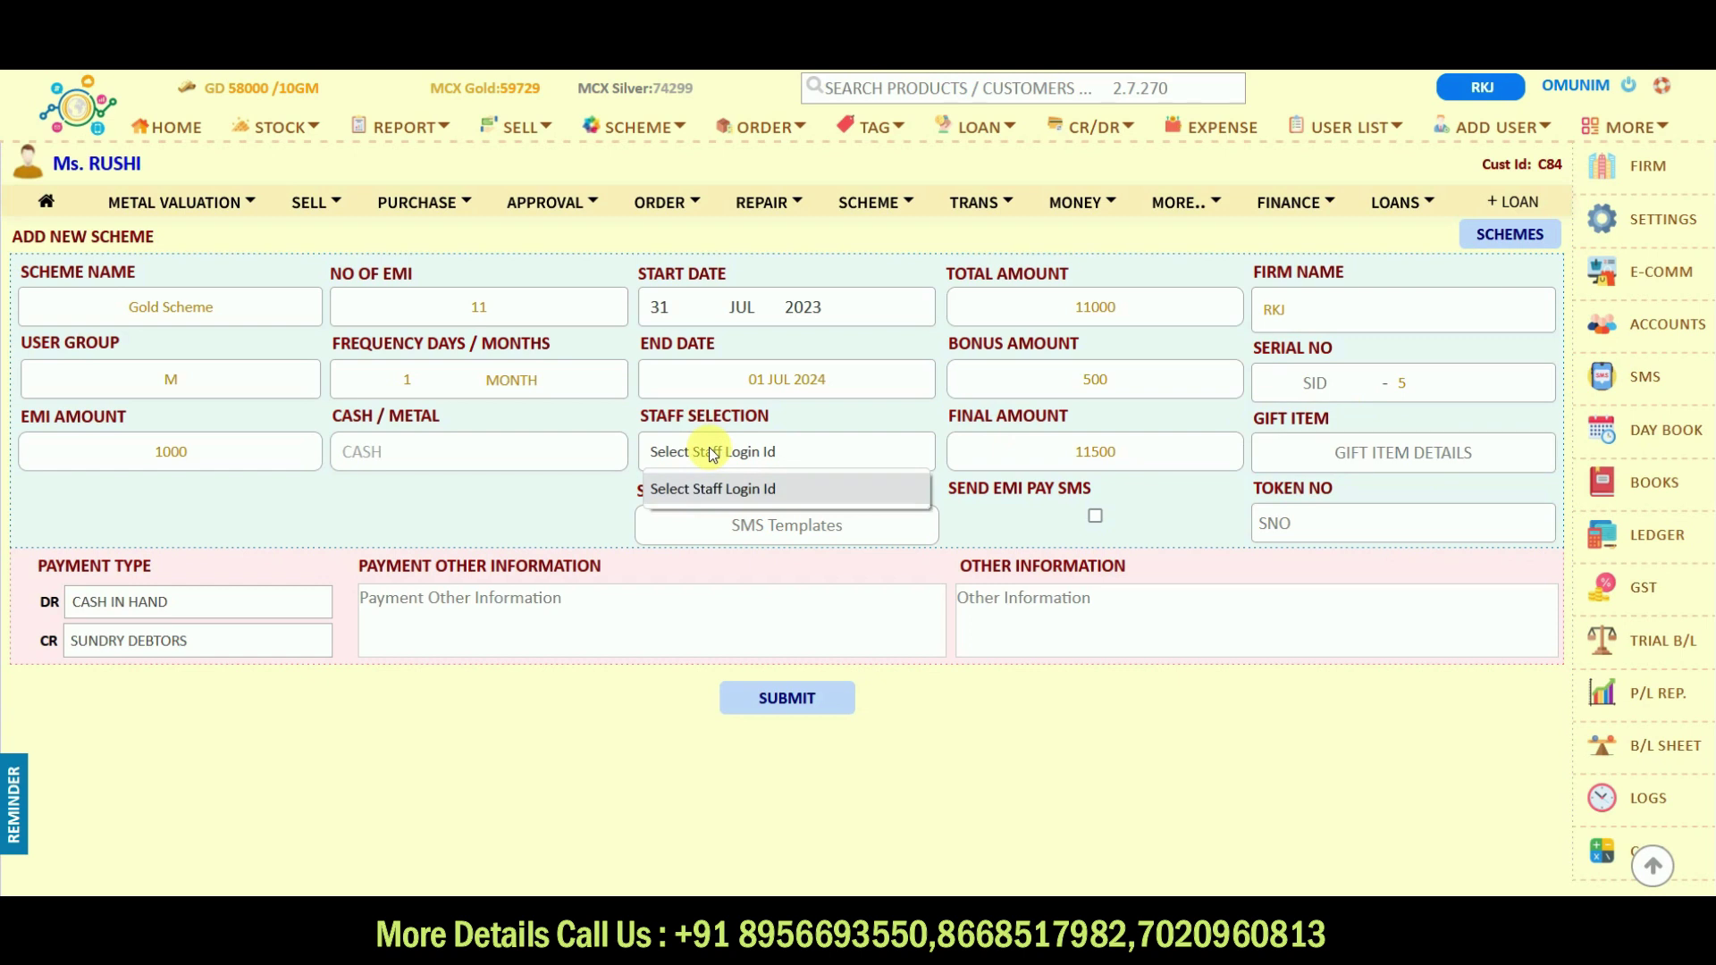
left_click(713, 453)
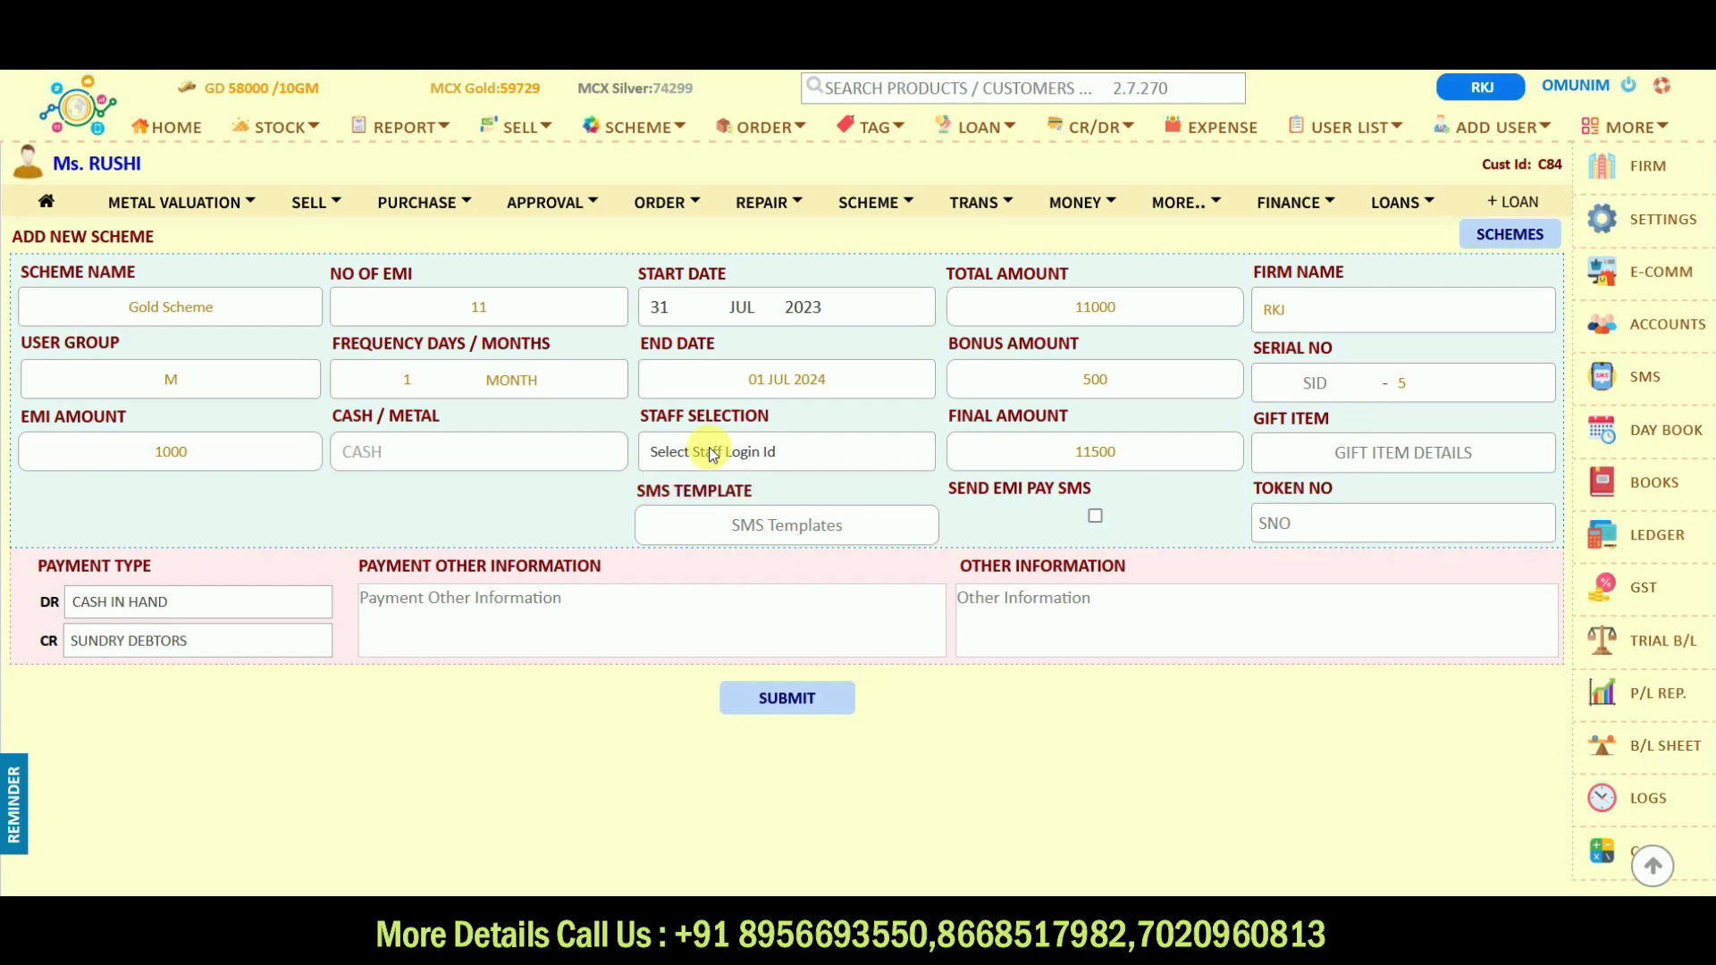
left_click(712, 453)
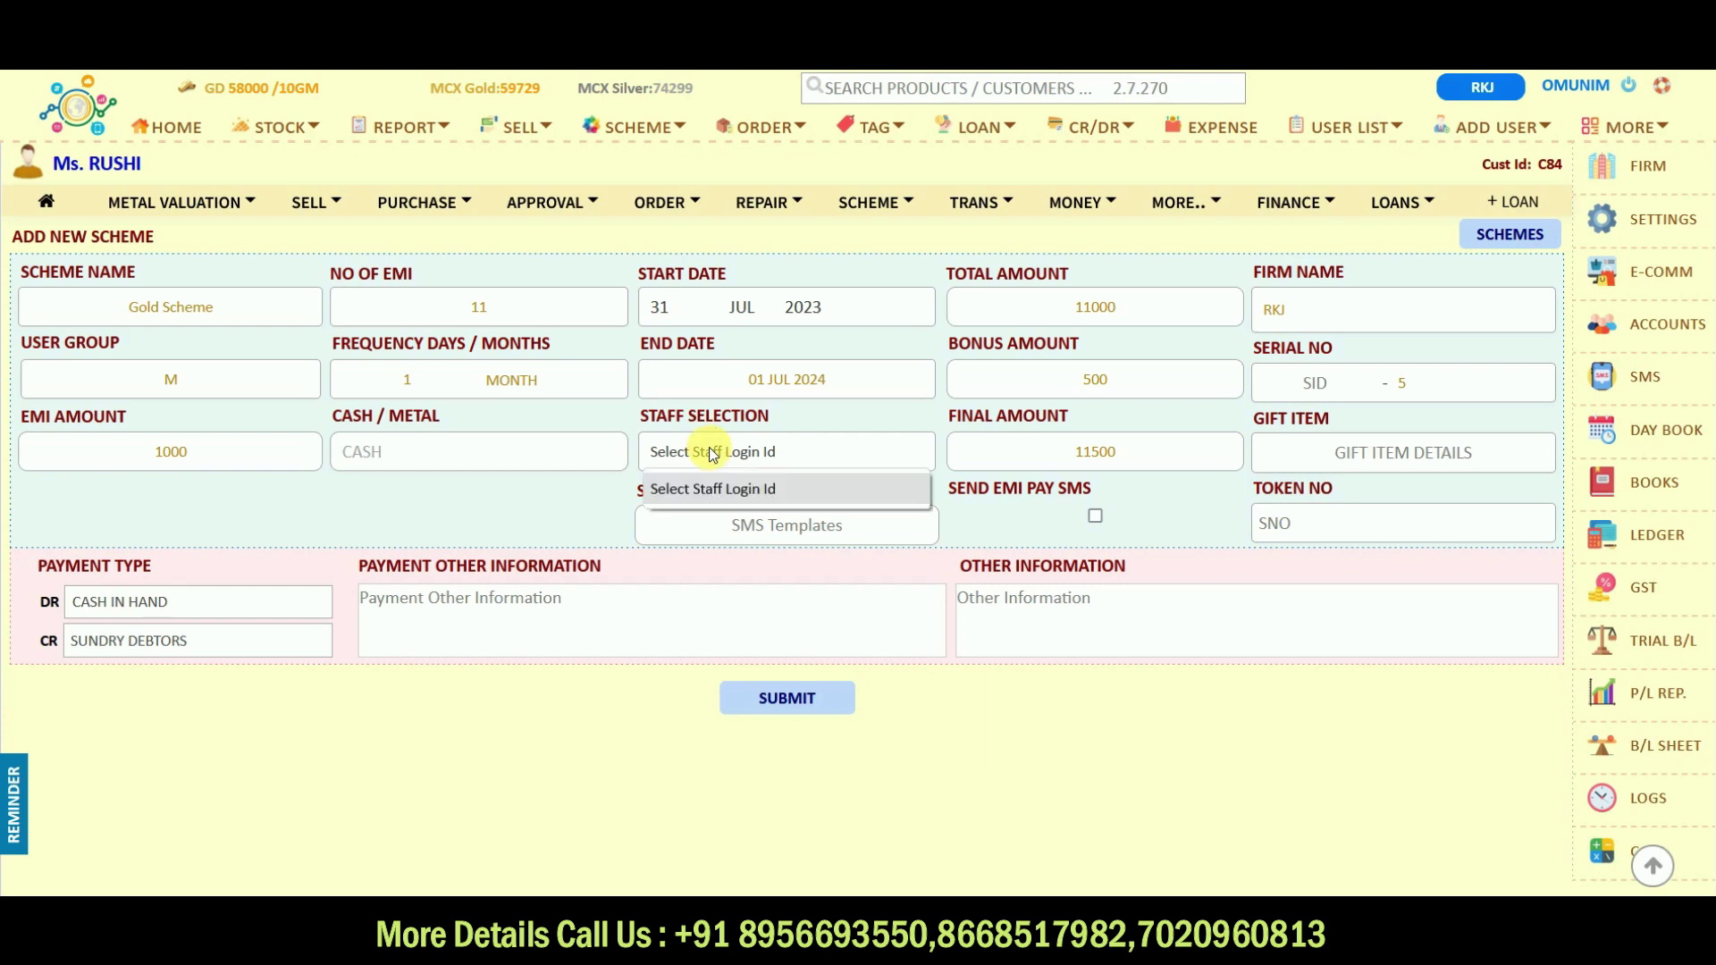
left_click(712, 453)
left_click(713, 453)
left_click(712, 453)
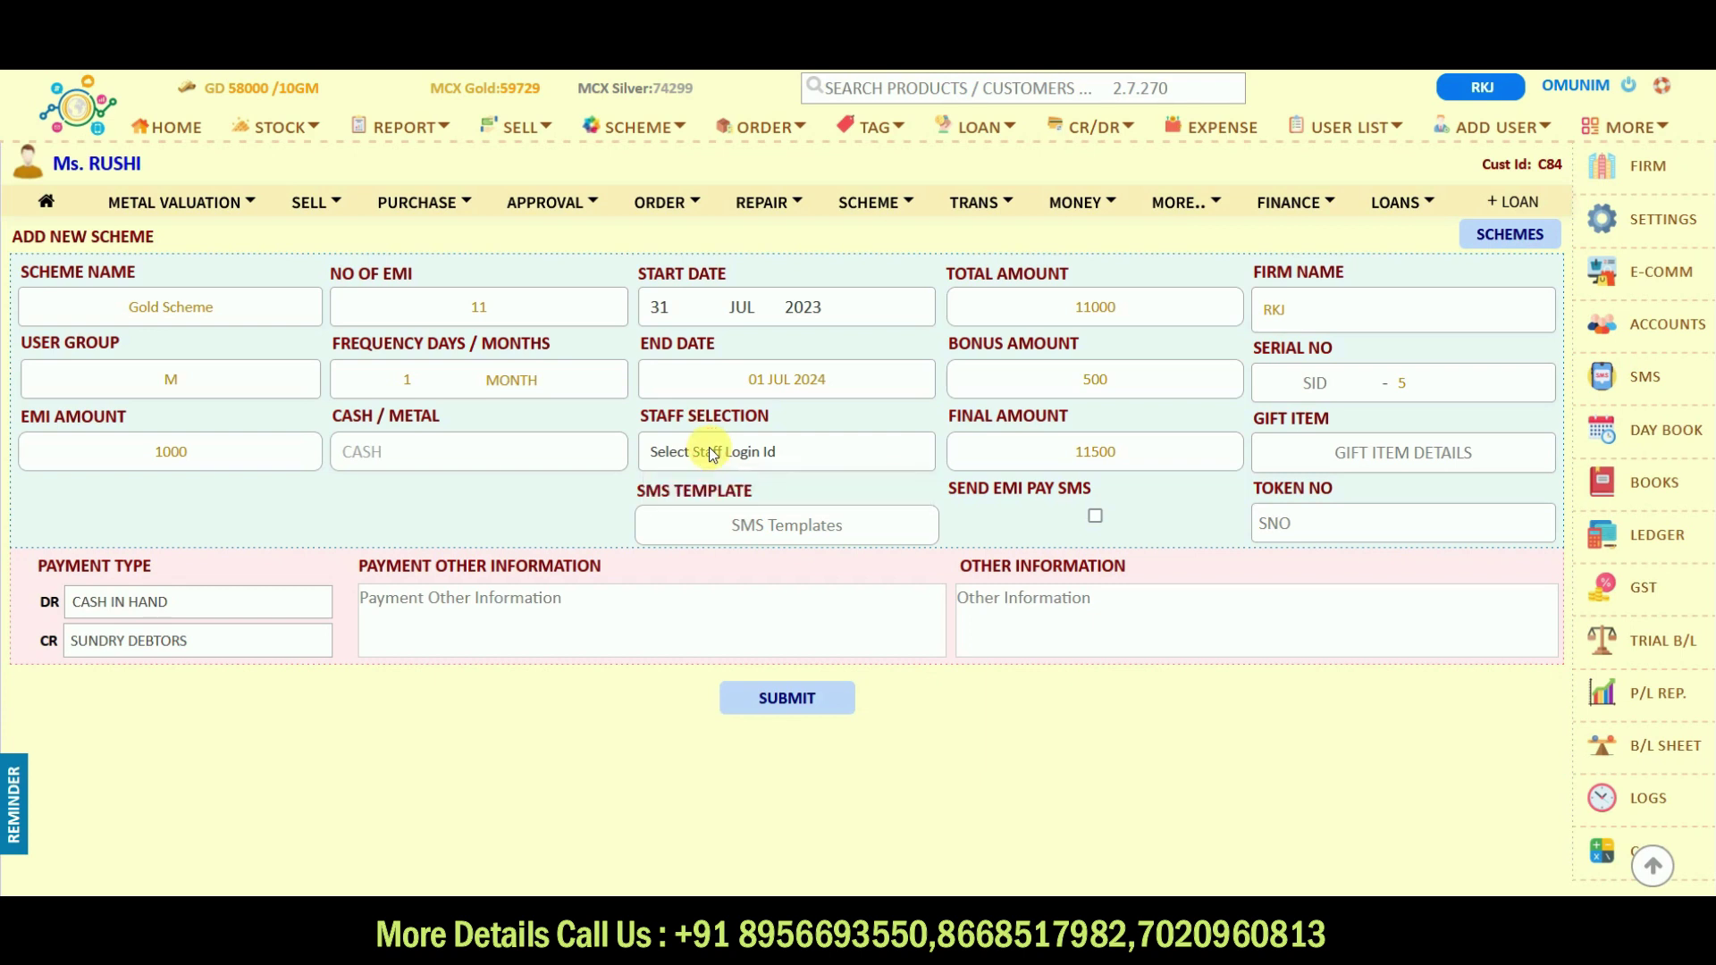
- Enable the EMI payment SMS for the customer's Gold Scheme and submit the new scheme form
left_click(757, 536)
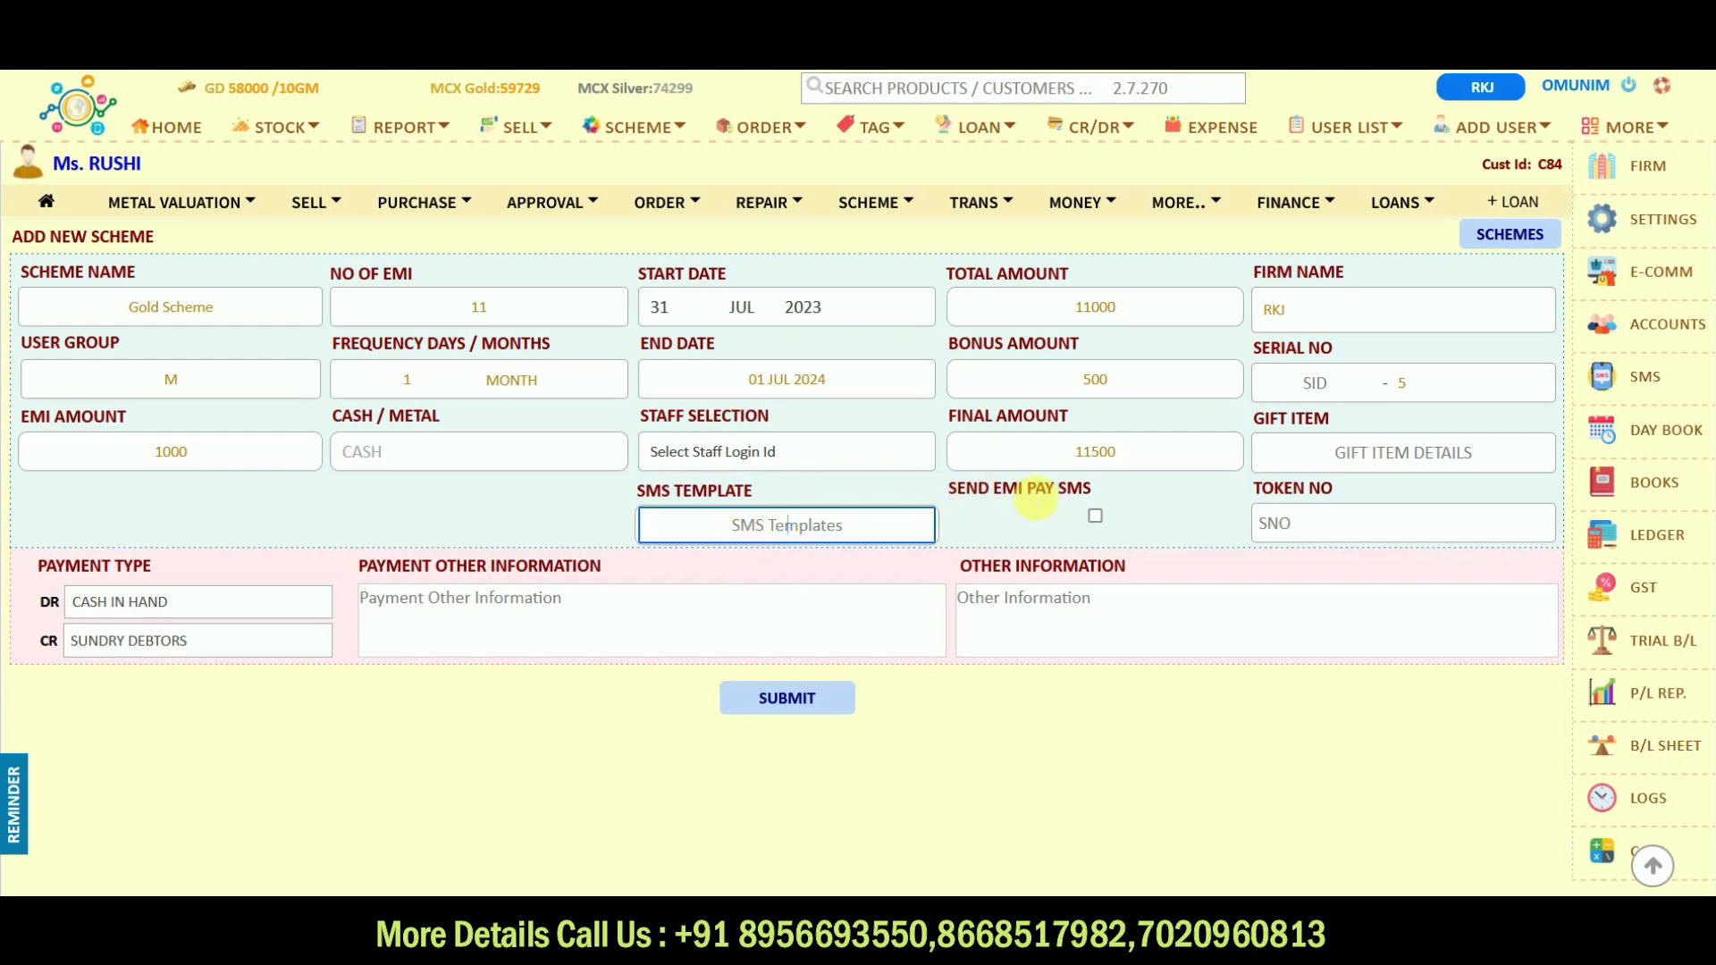
left_click(1095, 518)
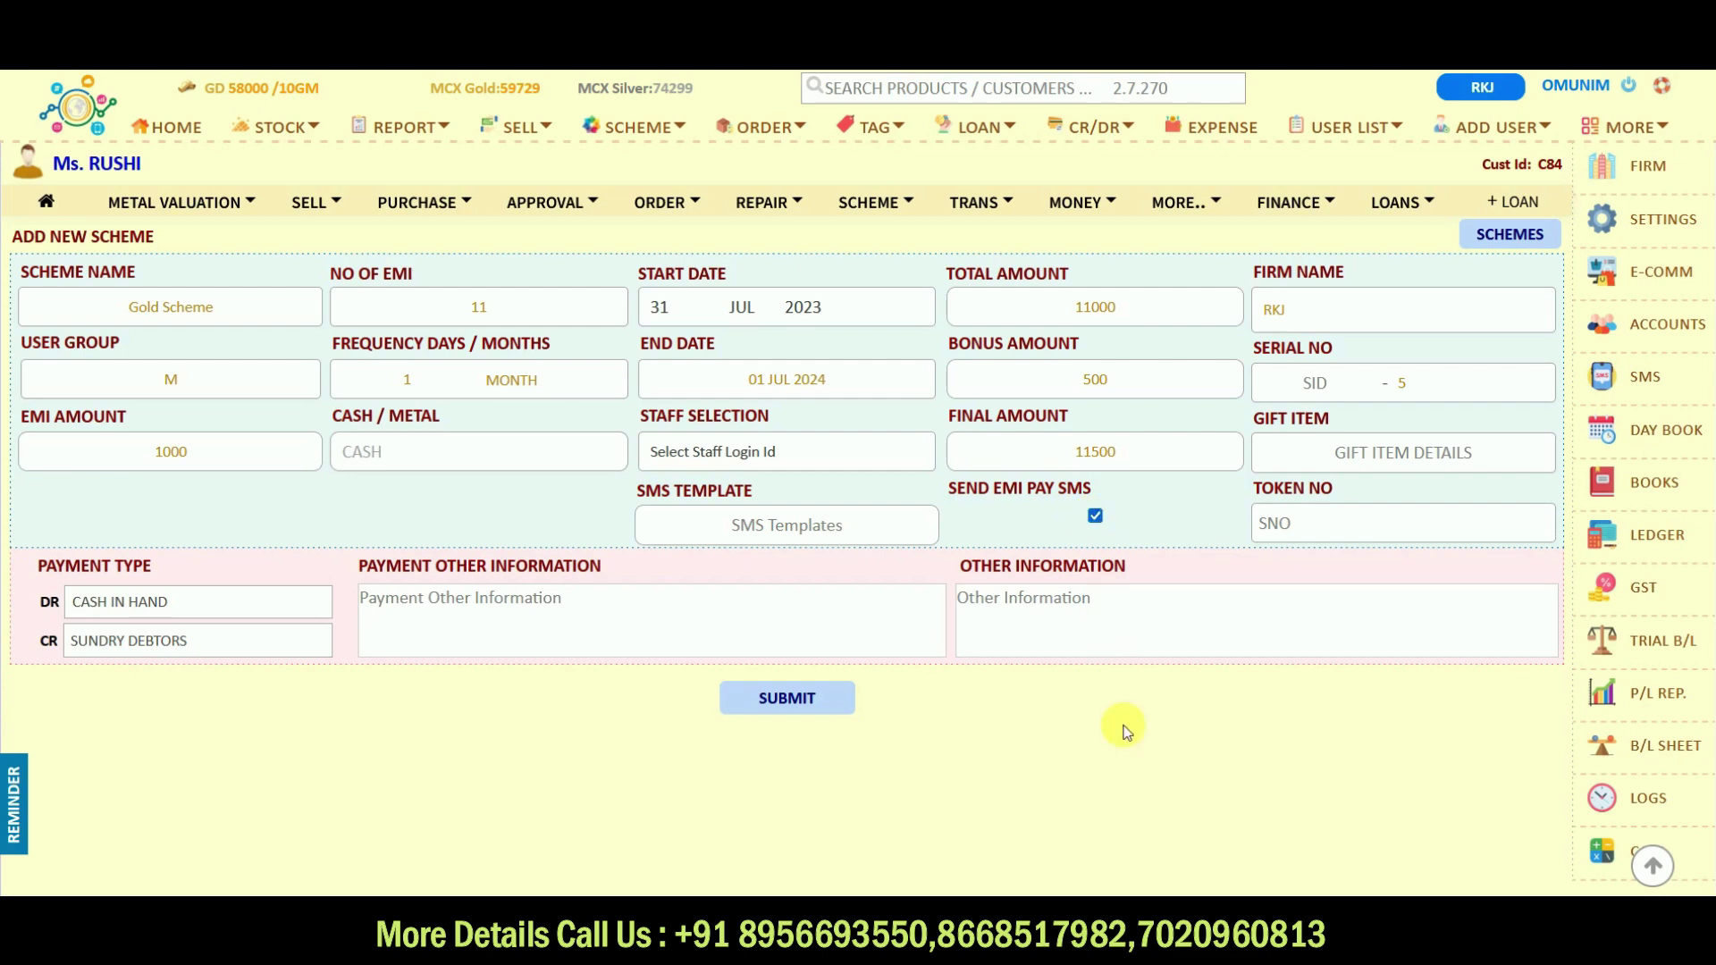
scroll(1122, 724, "down", 1)
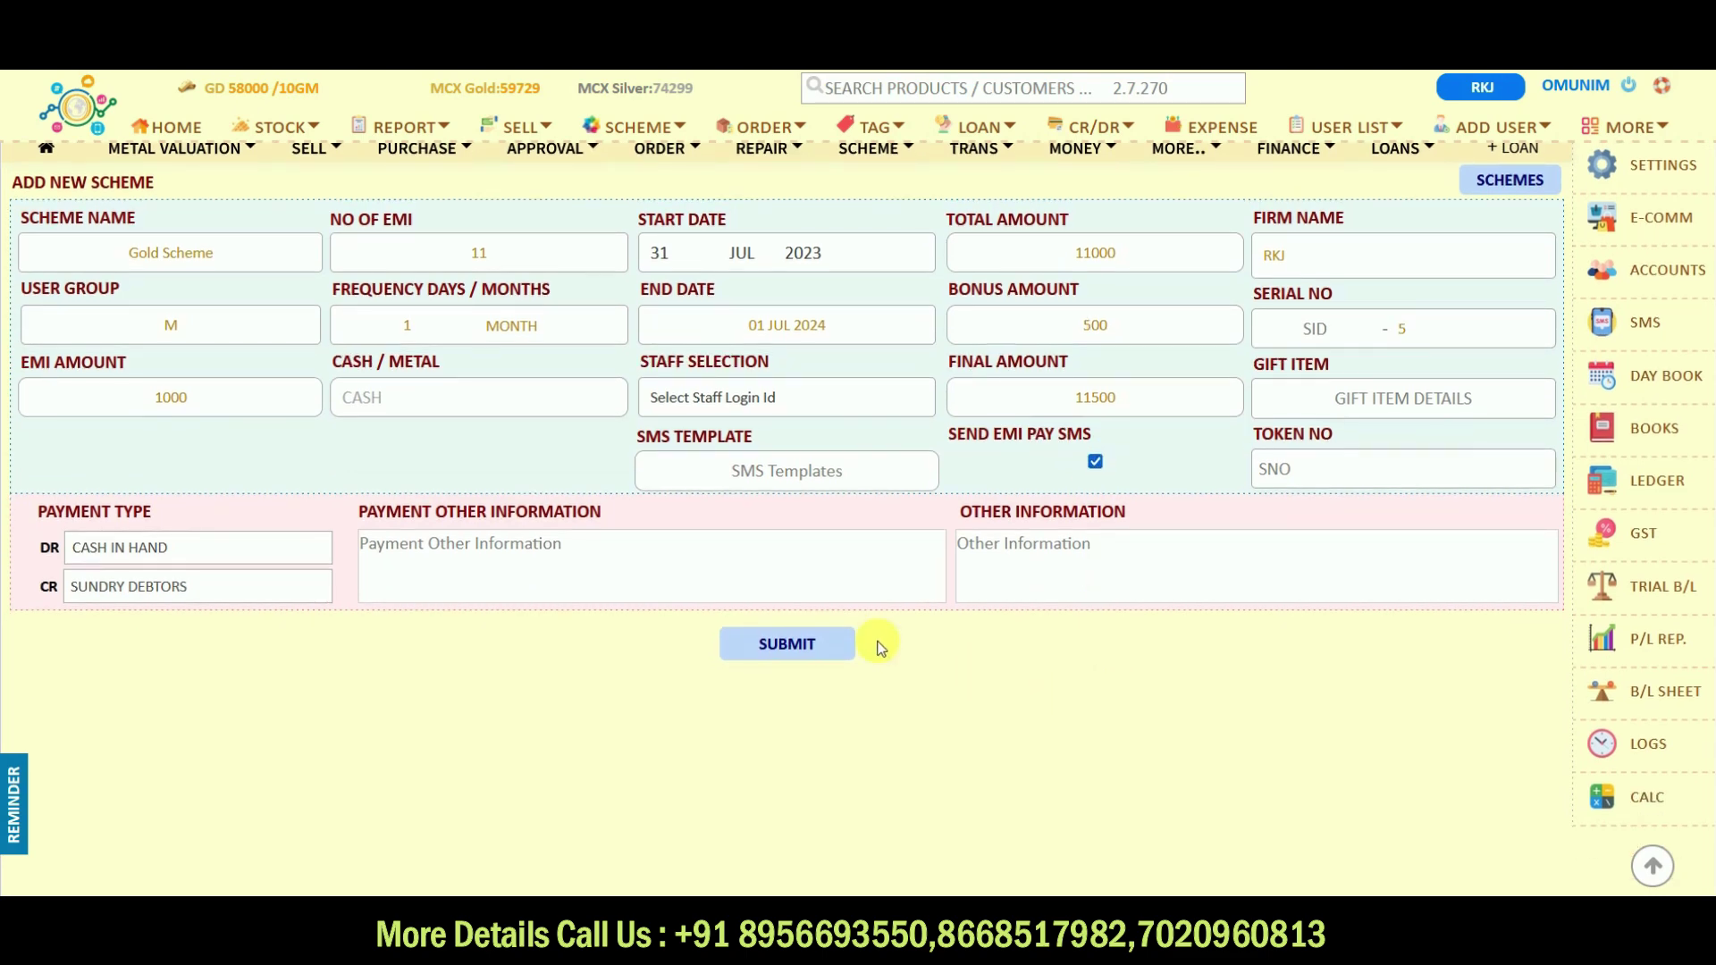
left_click(767, 645)
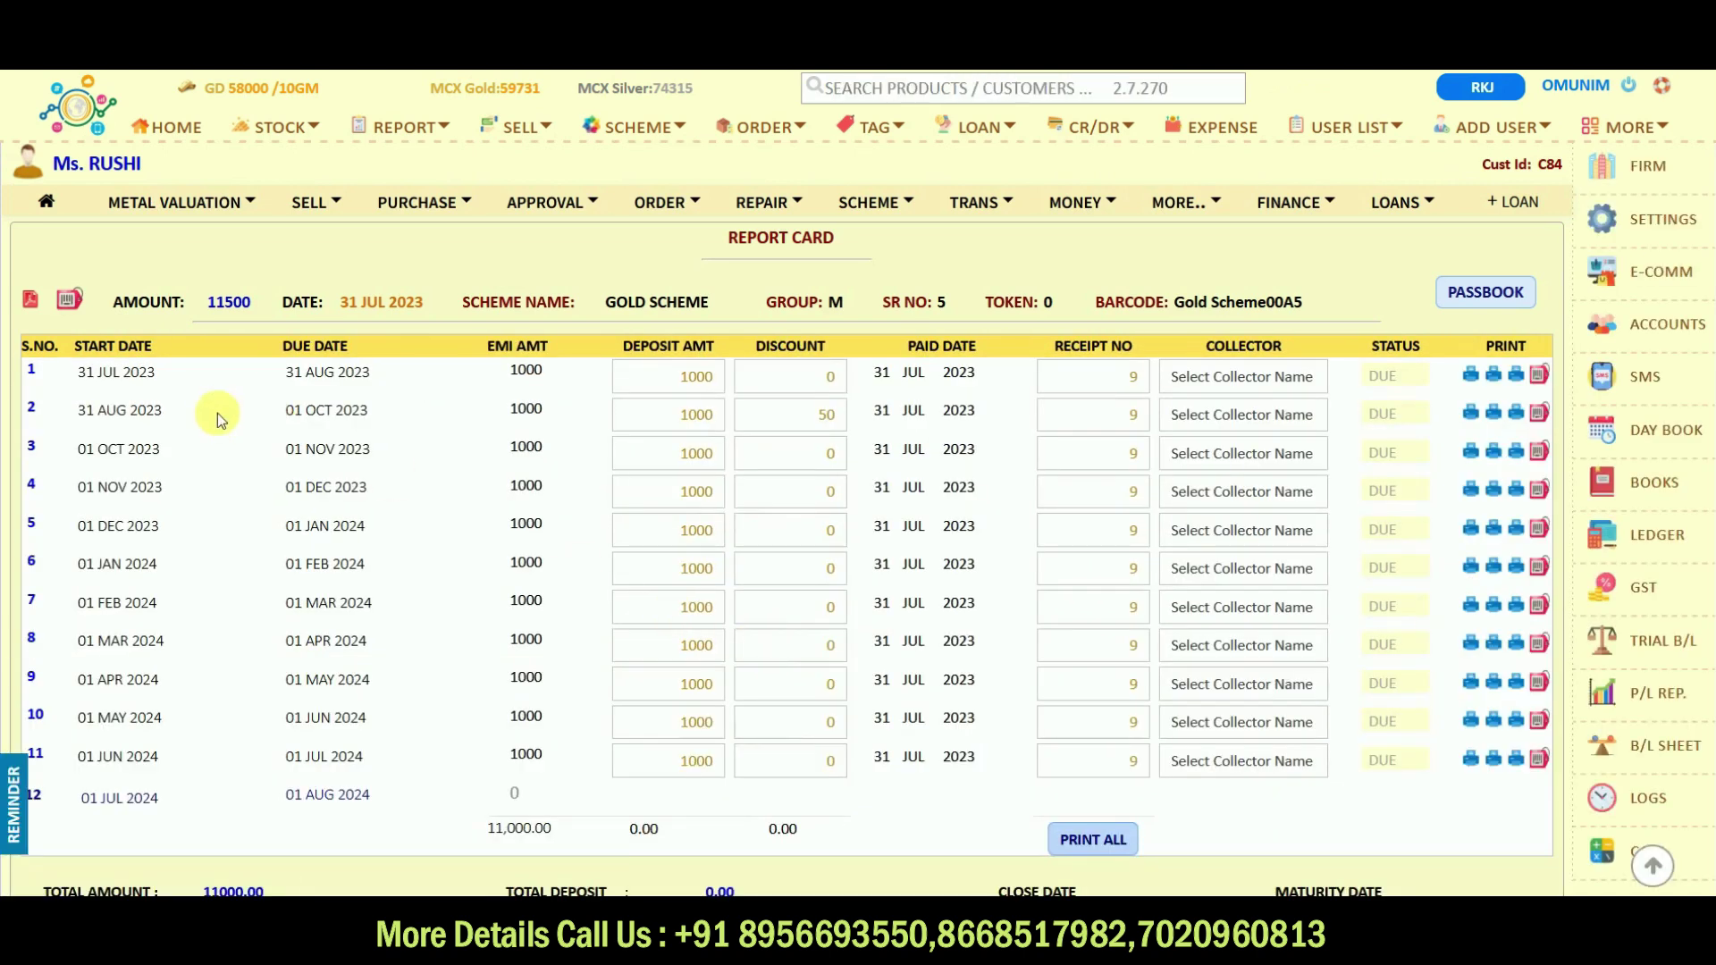
- View the scheme invoice from the customer's report card, then close it
left_click(31, 298)
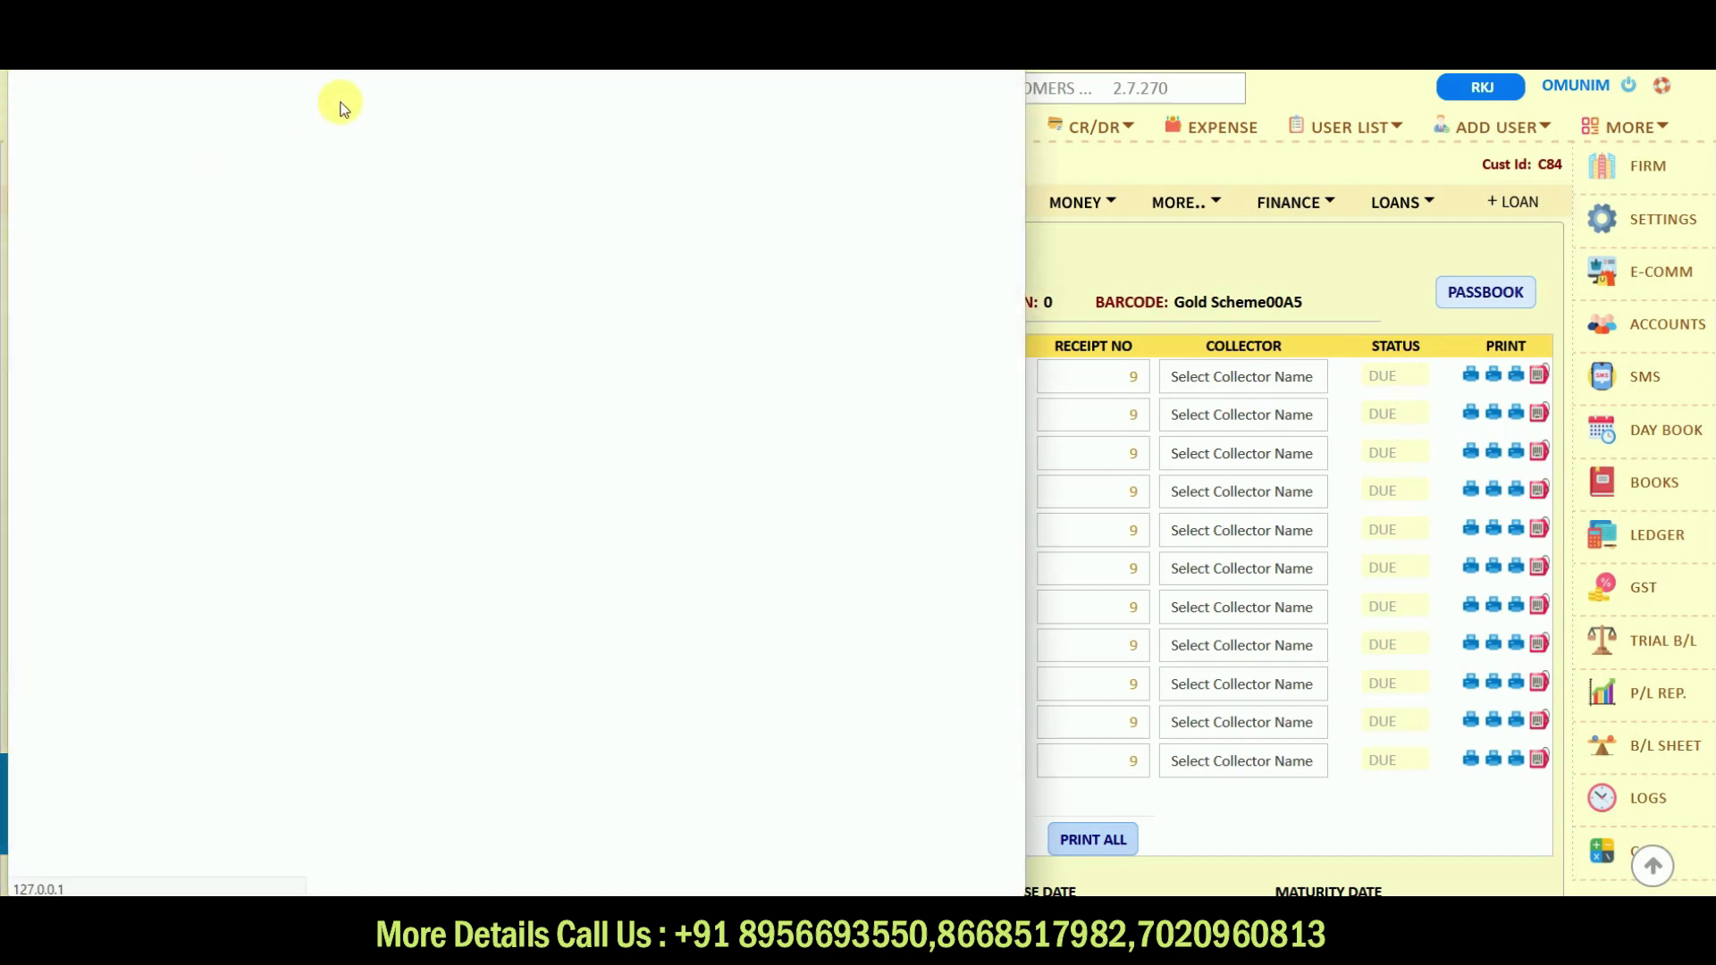
left_click_drag(478, 94, 700, 129)
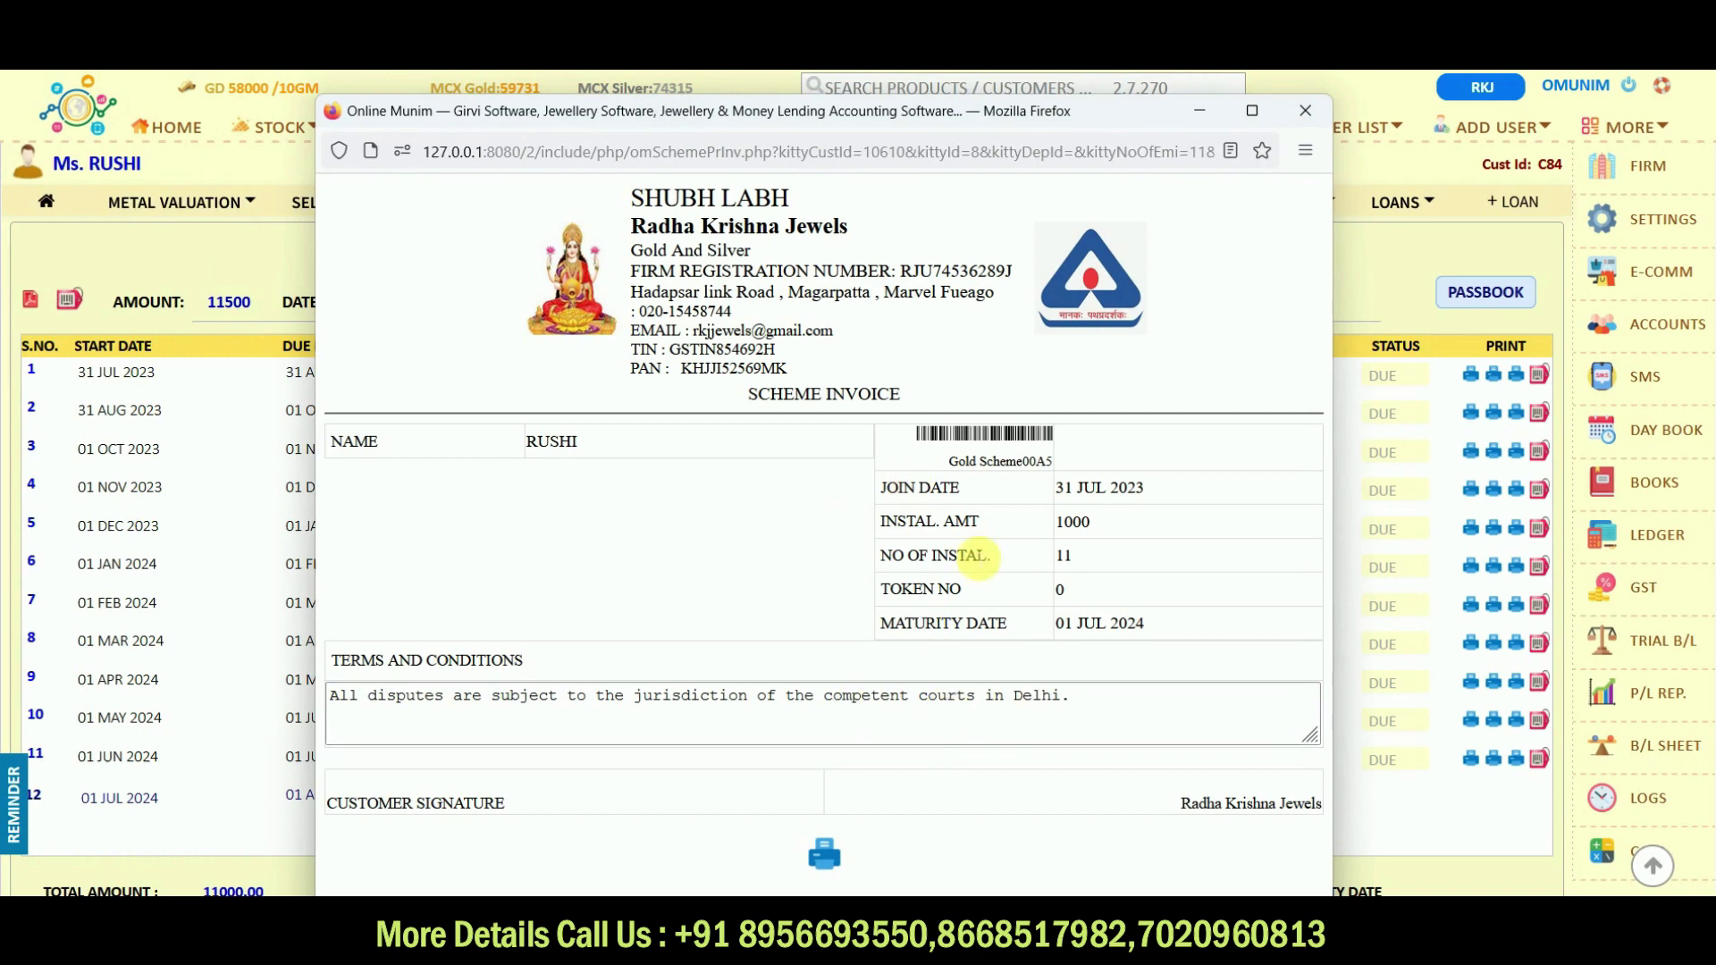
left_click(1301, 111)
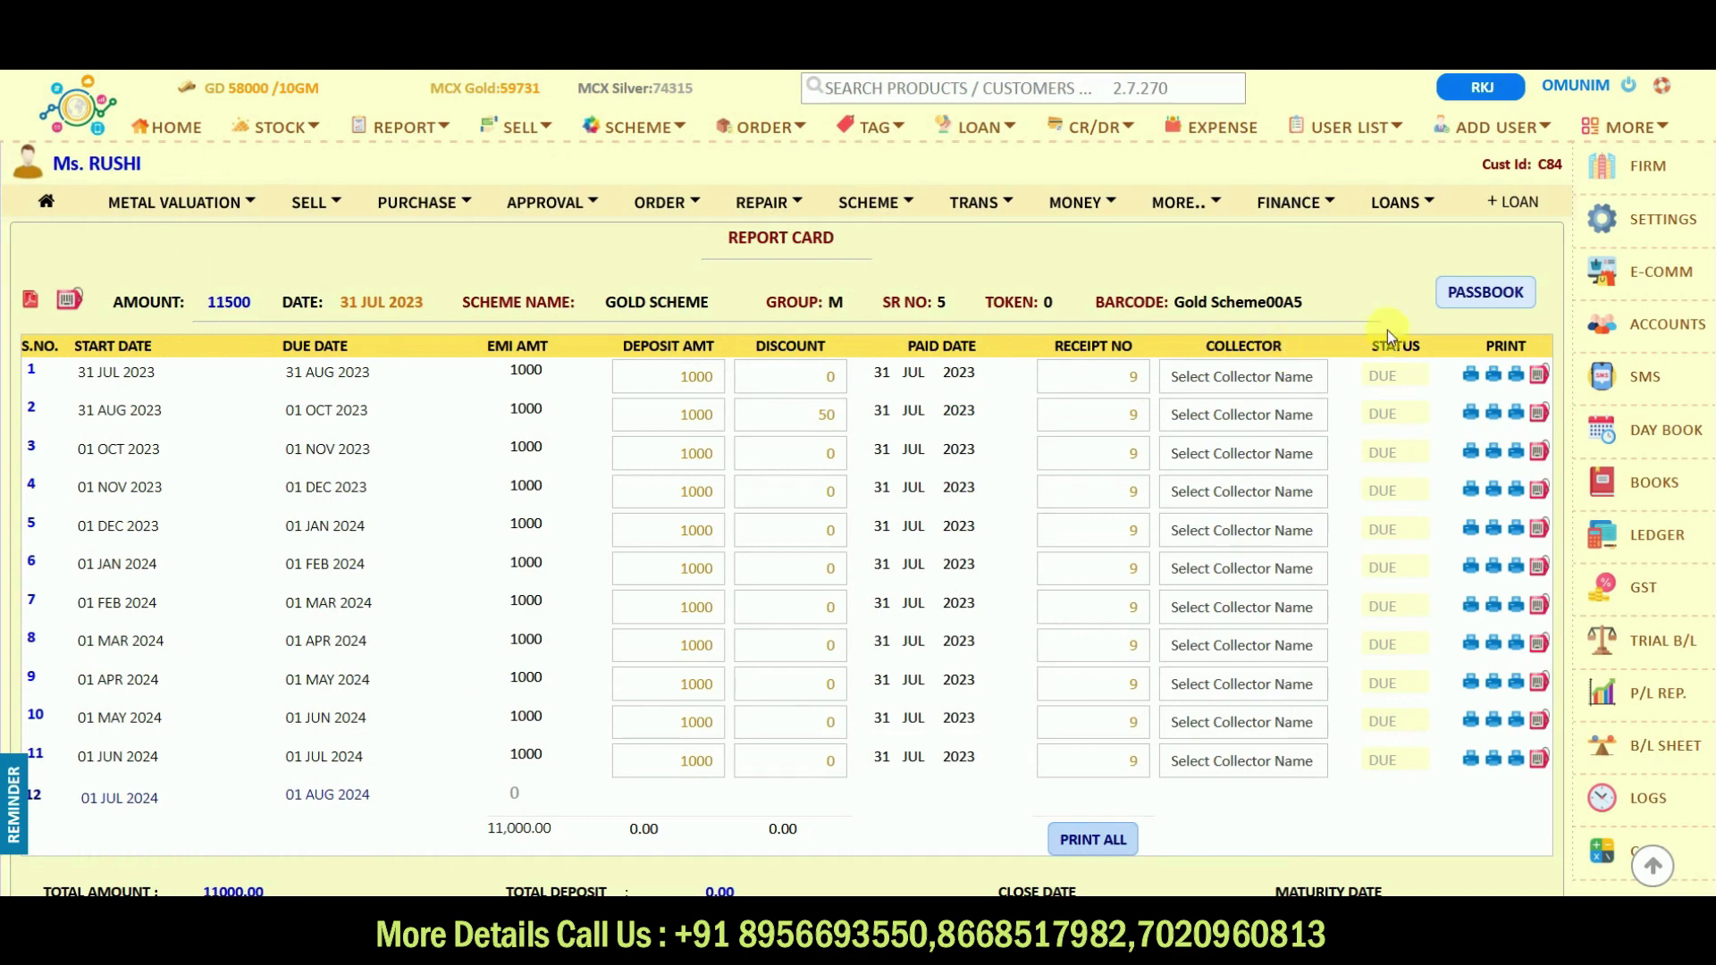
- Review the customer's scheme passbook details from the report card, then close them
left_click(1466, 304)
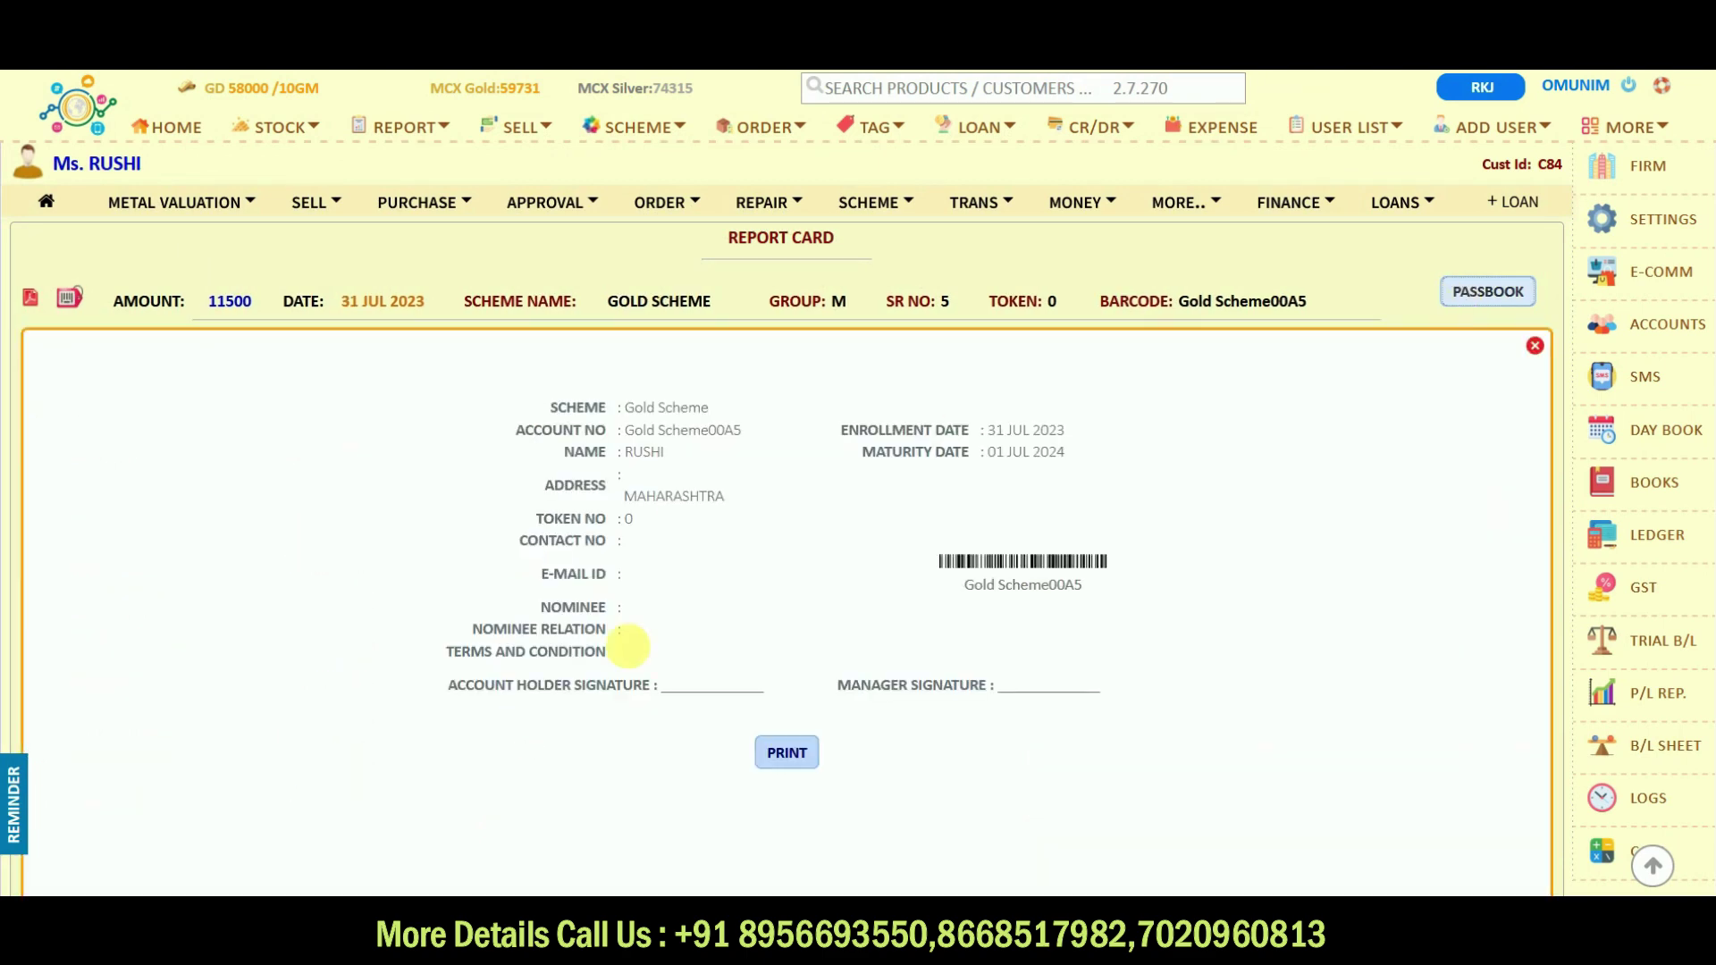
scroll(867, 614, "down", 1)
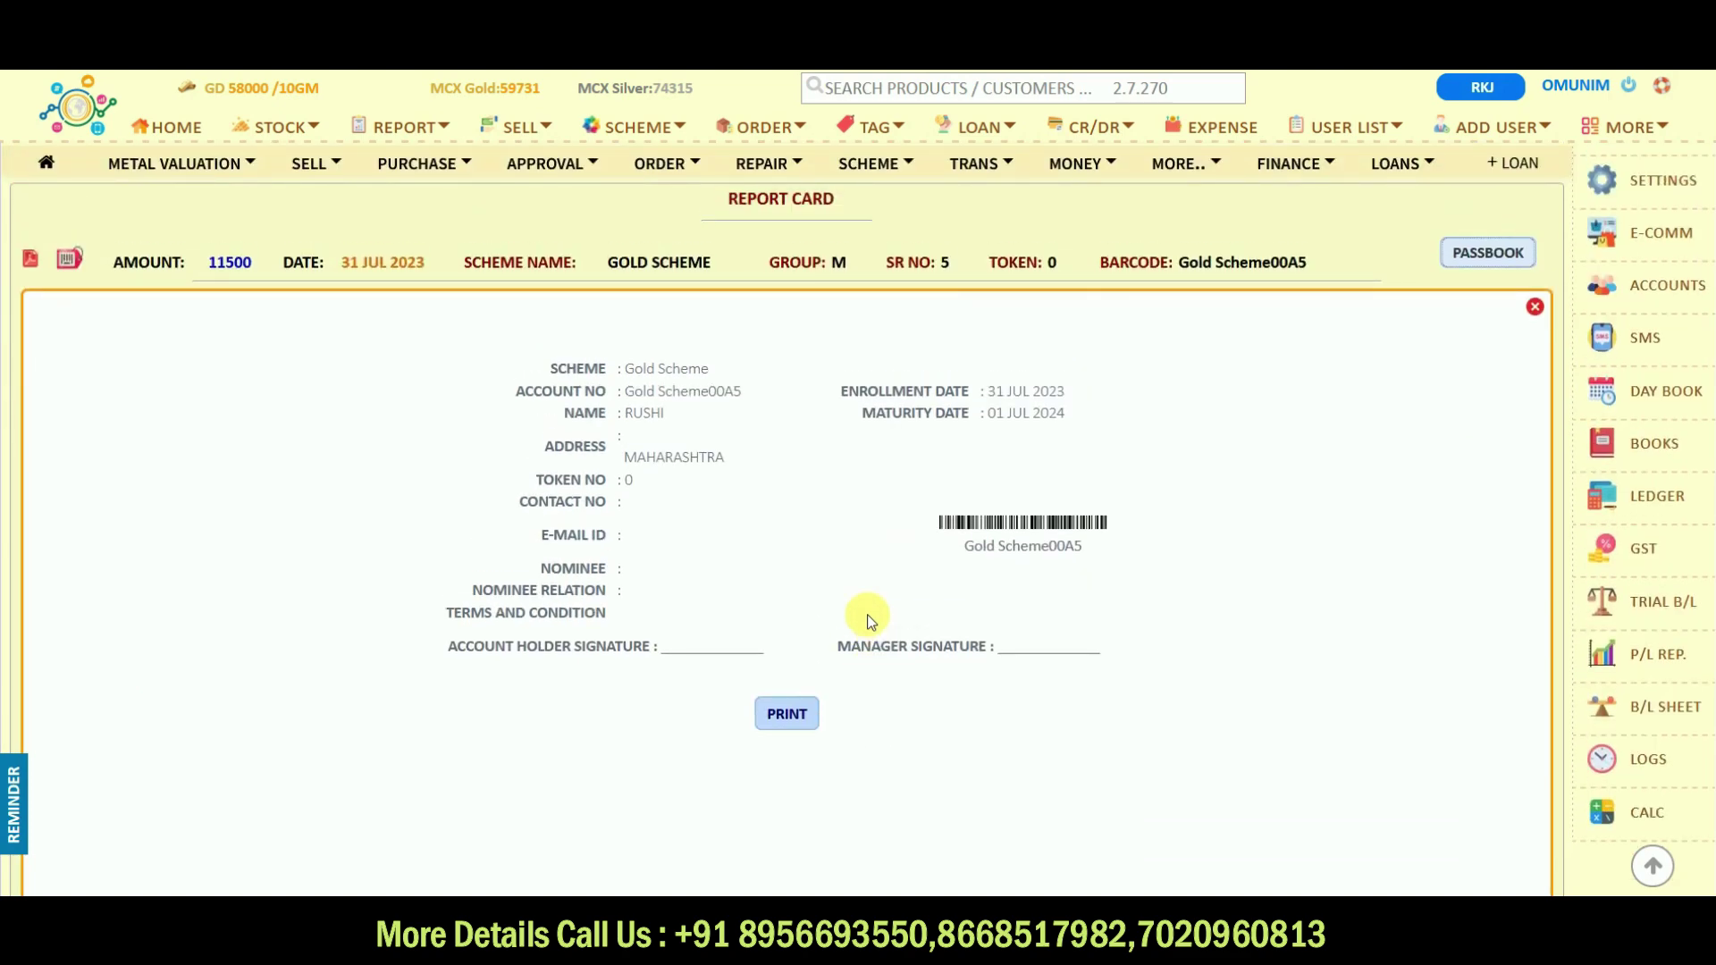
left_click(1534, 306)
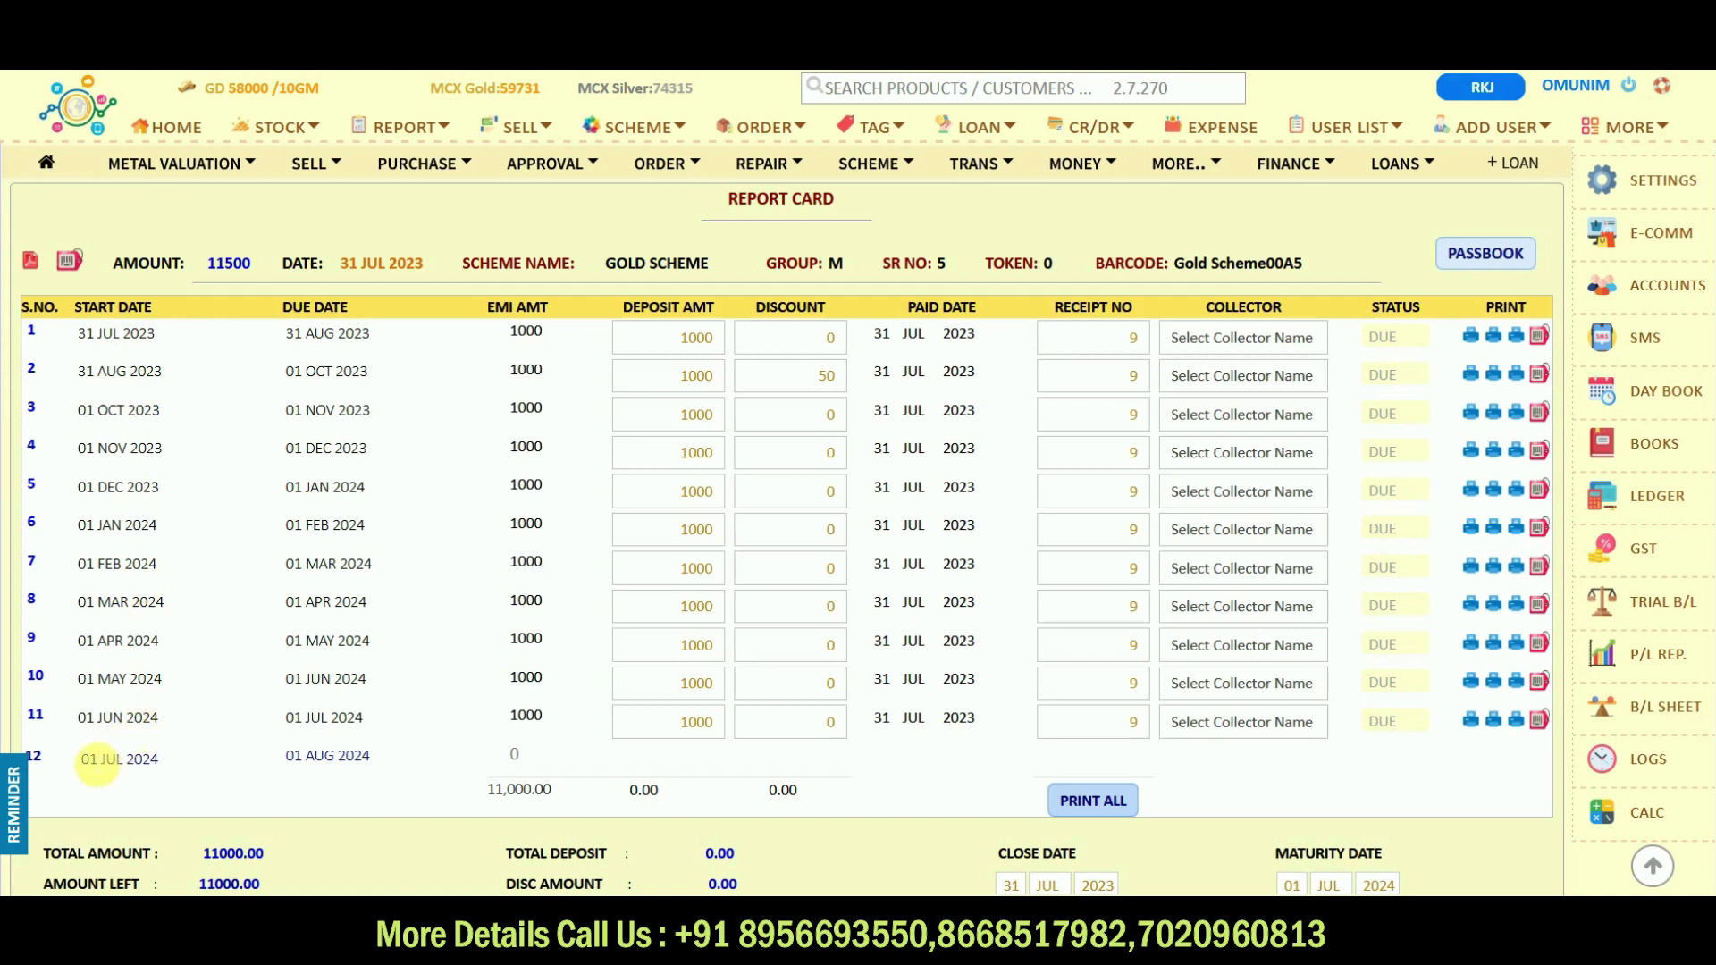
- Examine the twelfth row's dates and the first instalment's deposit amount, paid date and collector choices in the report card
left_click_drag(91, 759, 308, 753)
left_click(420, 755)
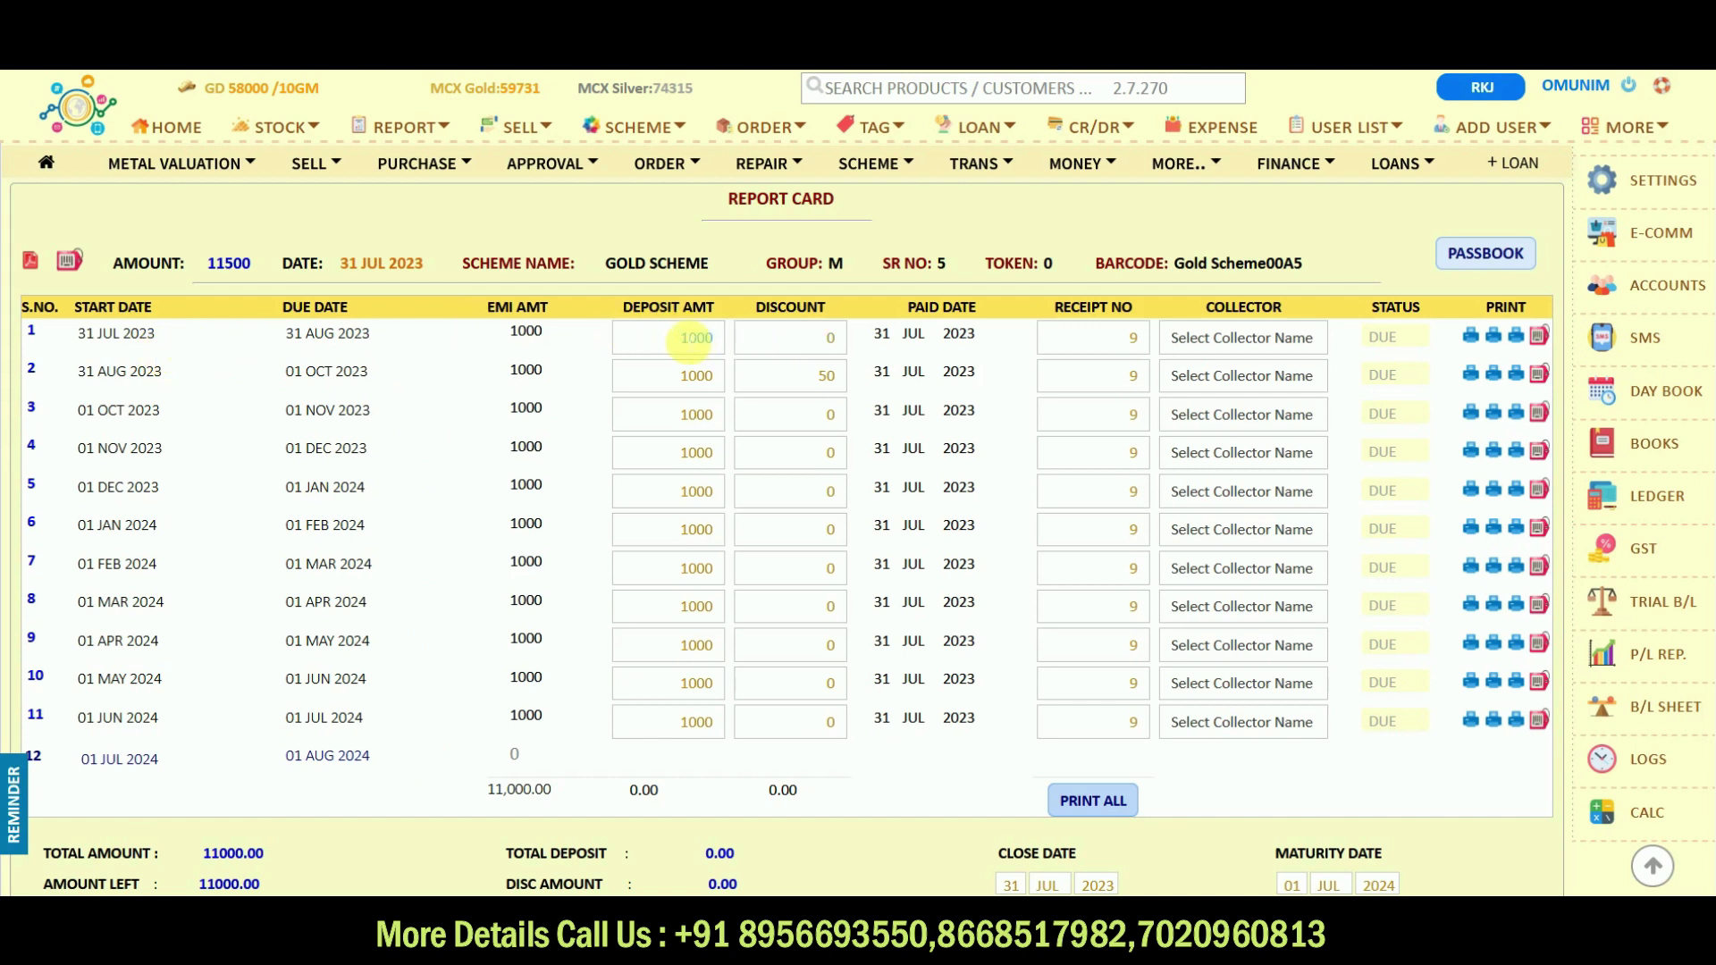
left_click(693, 339)
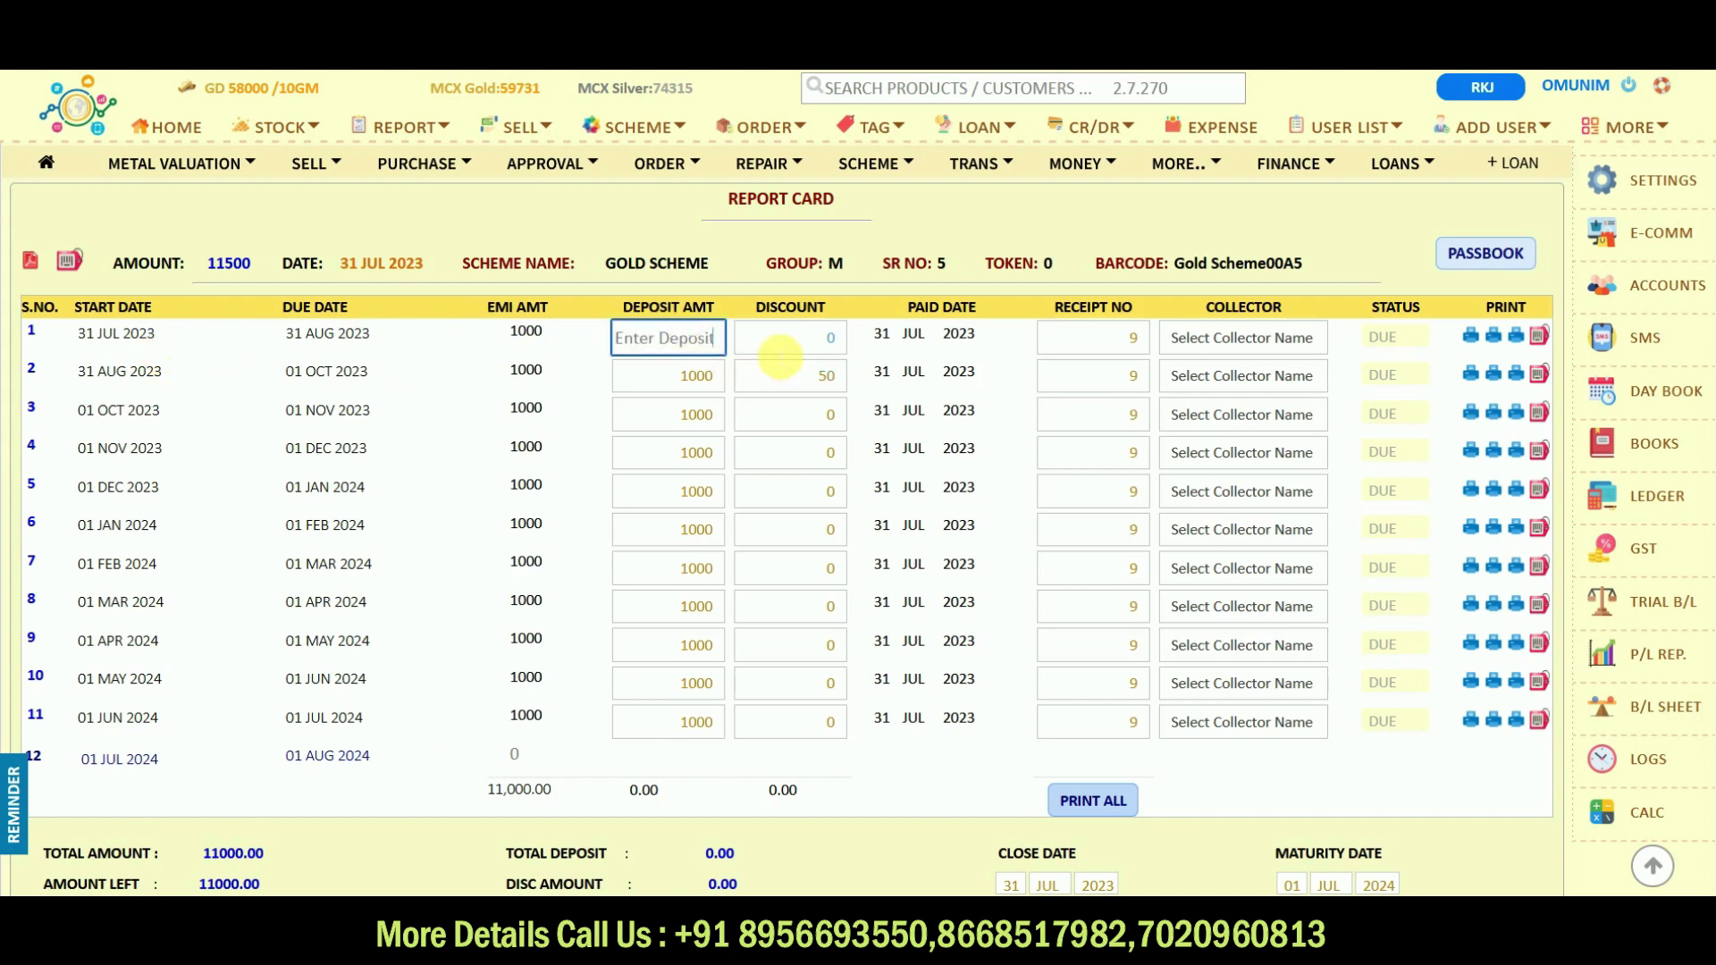
left_click(599, 360)
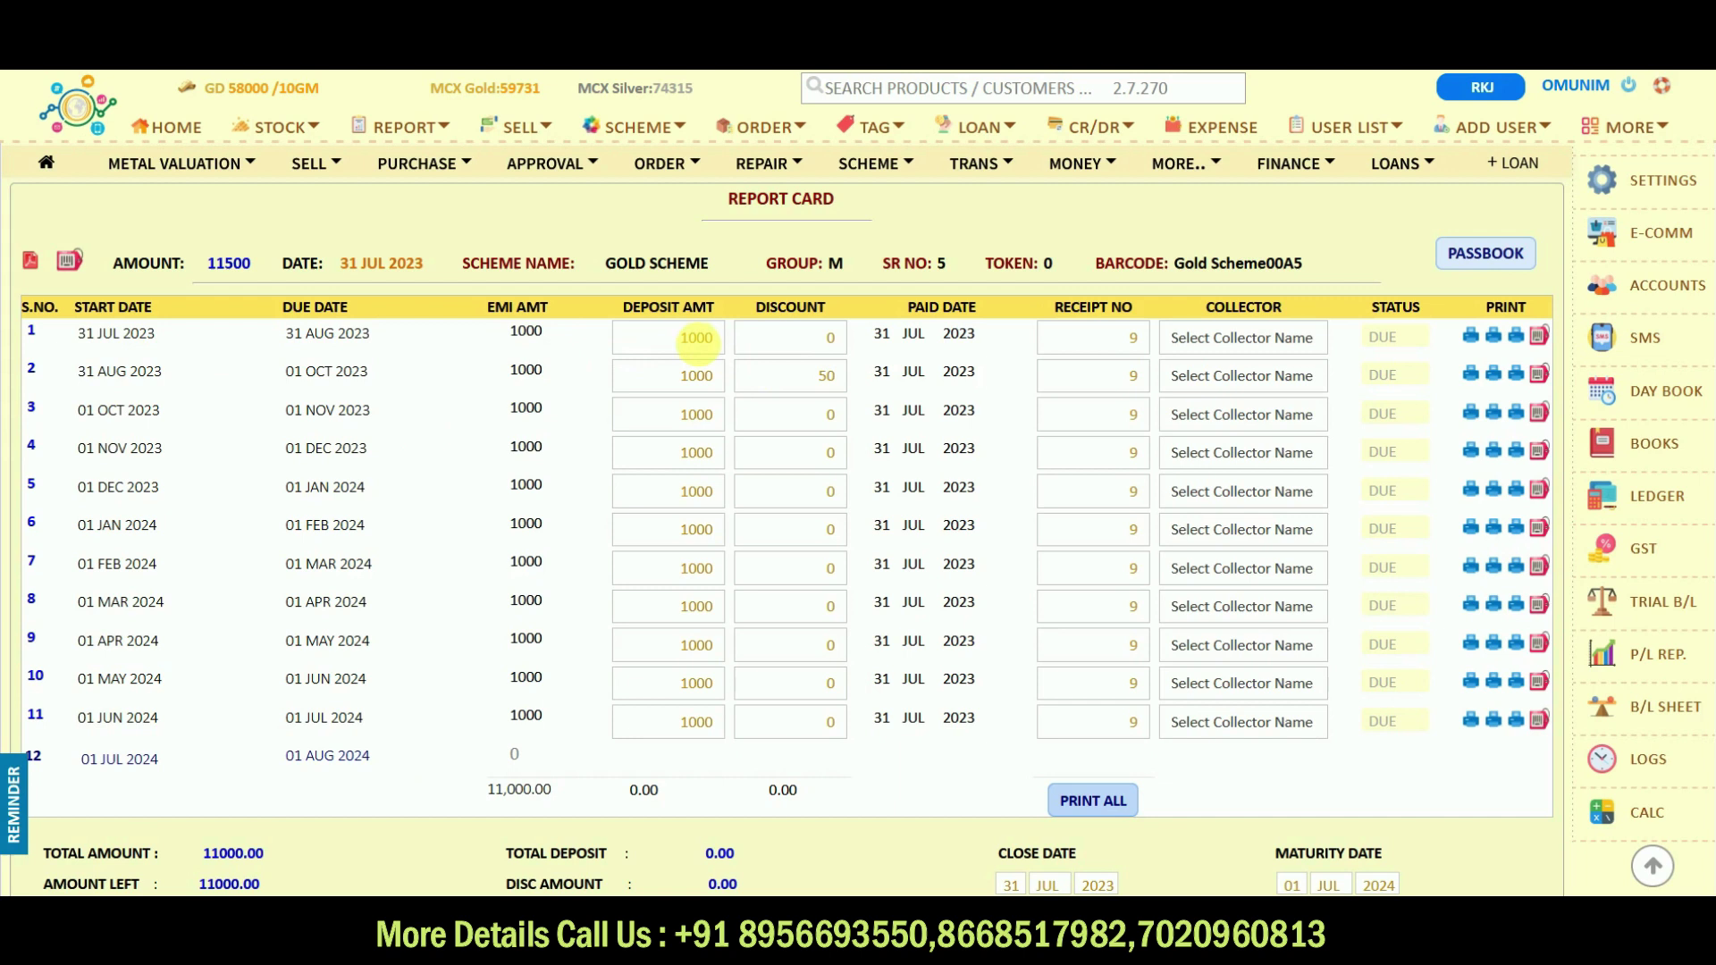
left_click(883, 336)
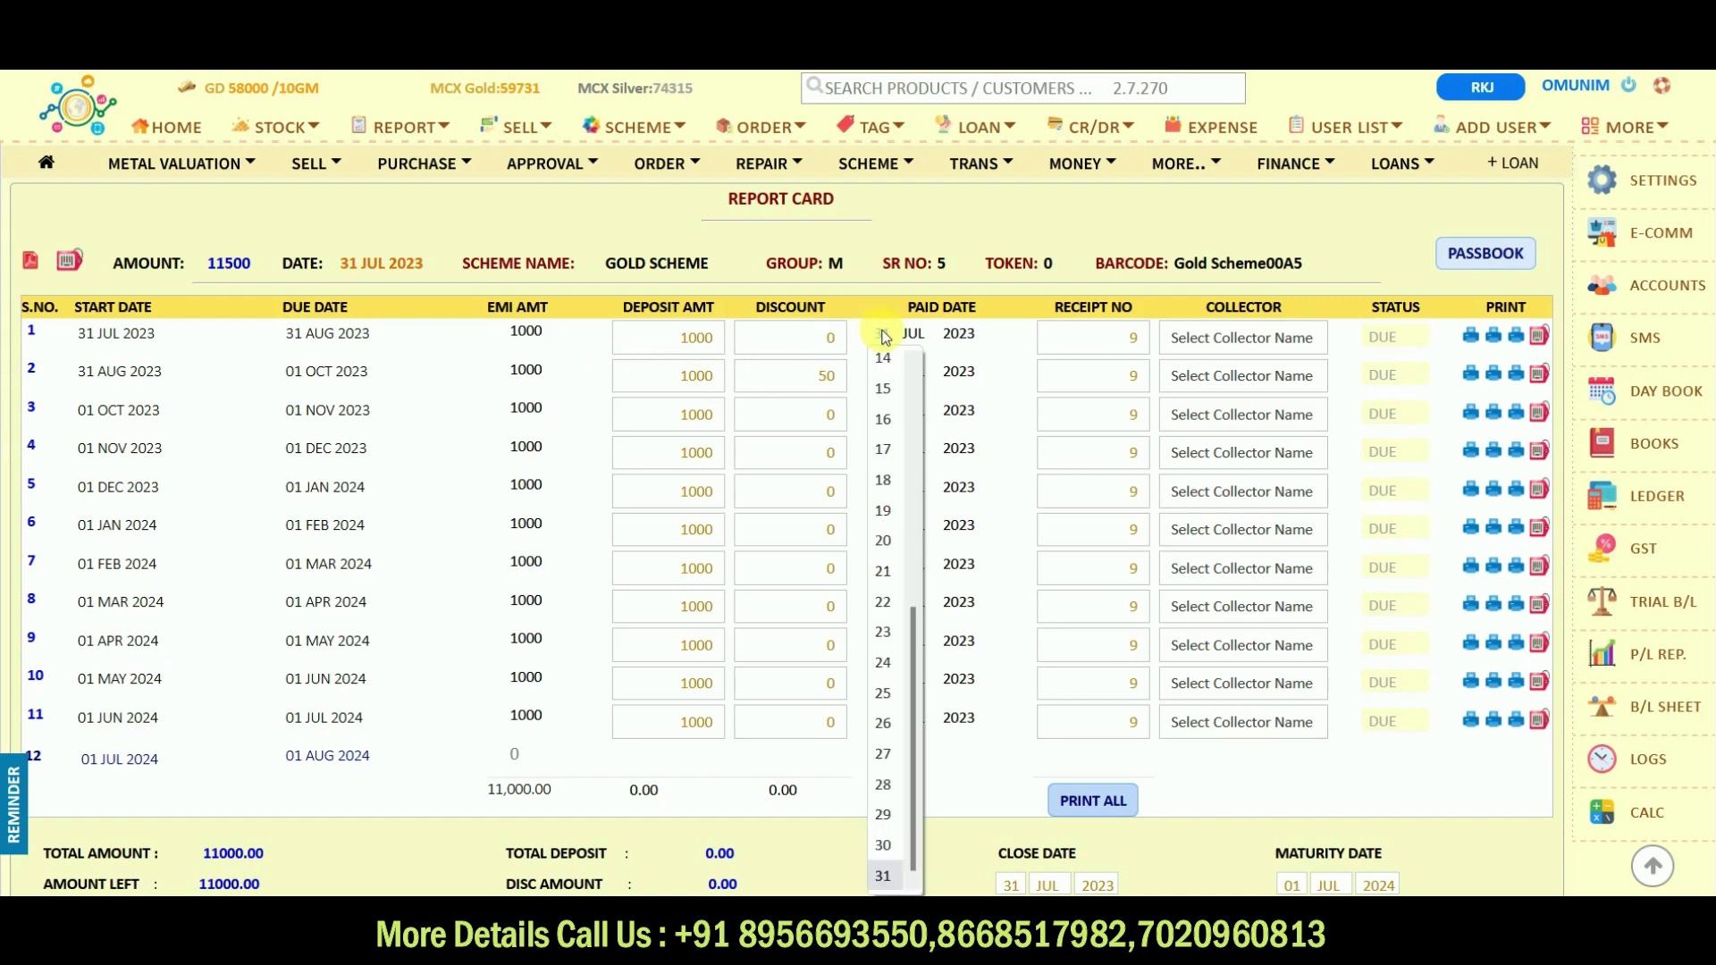
left_click(885, 337)
left_click(1227, 334)
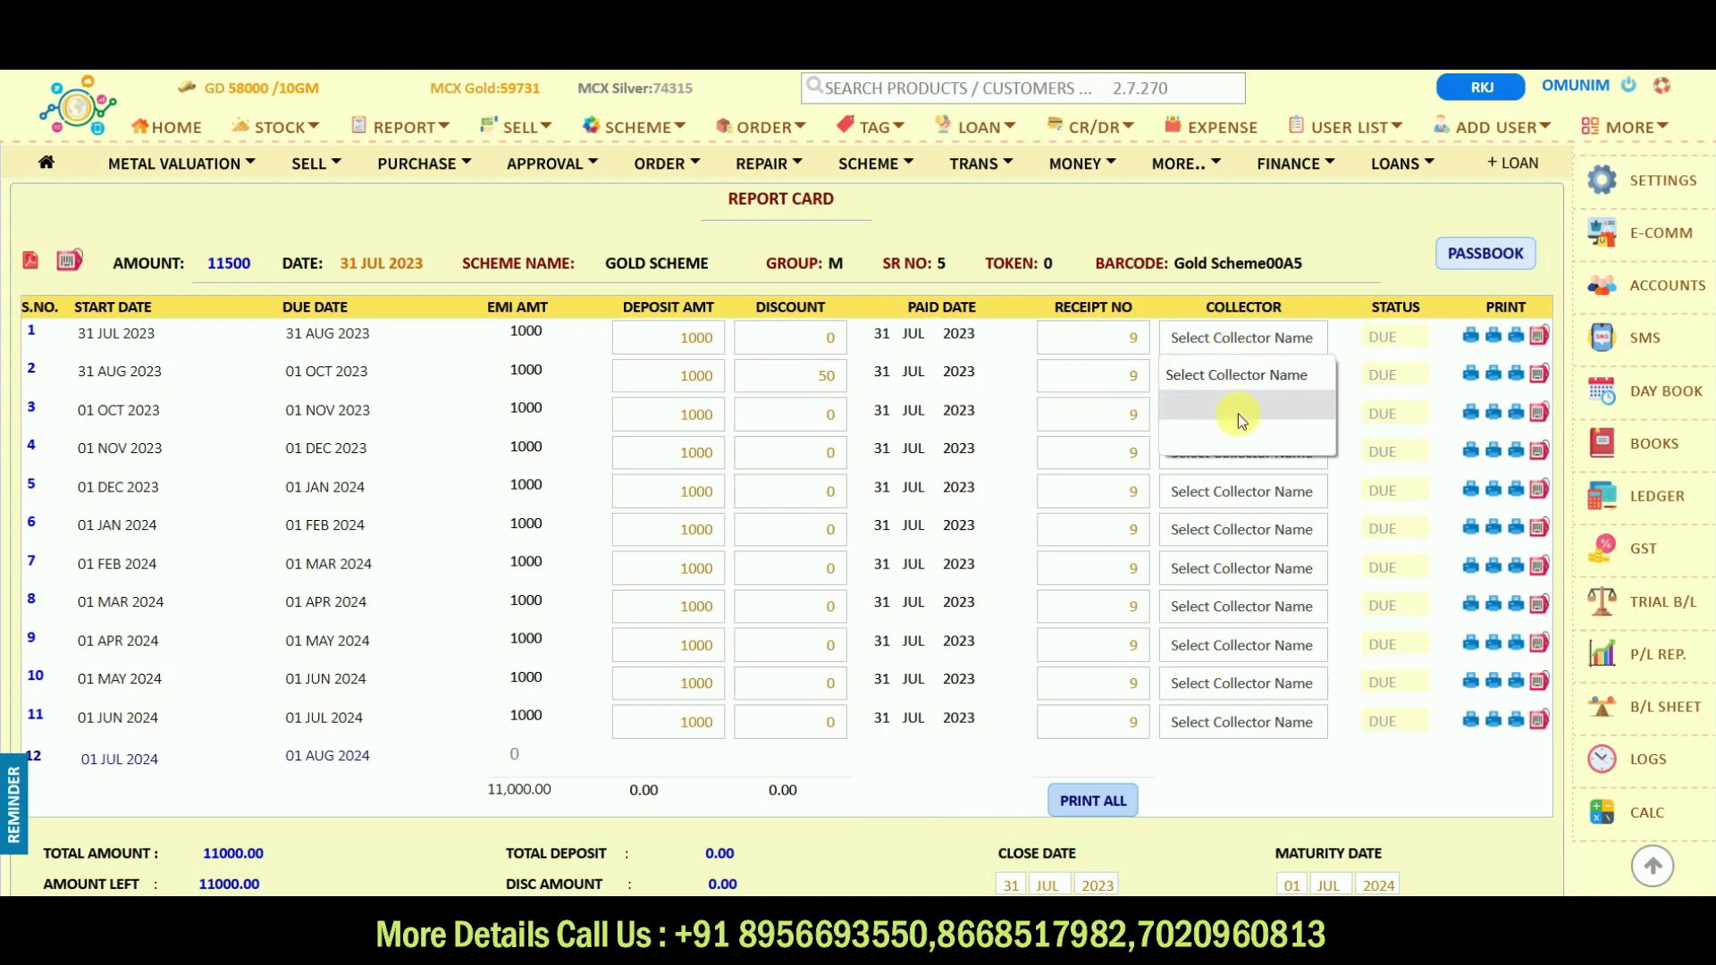
left_click(1237, 347)
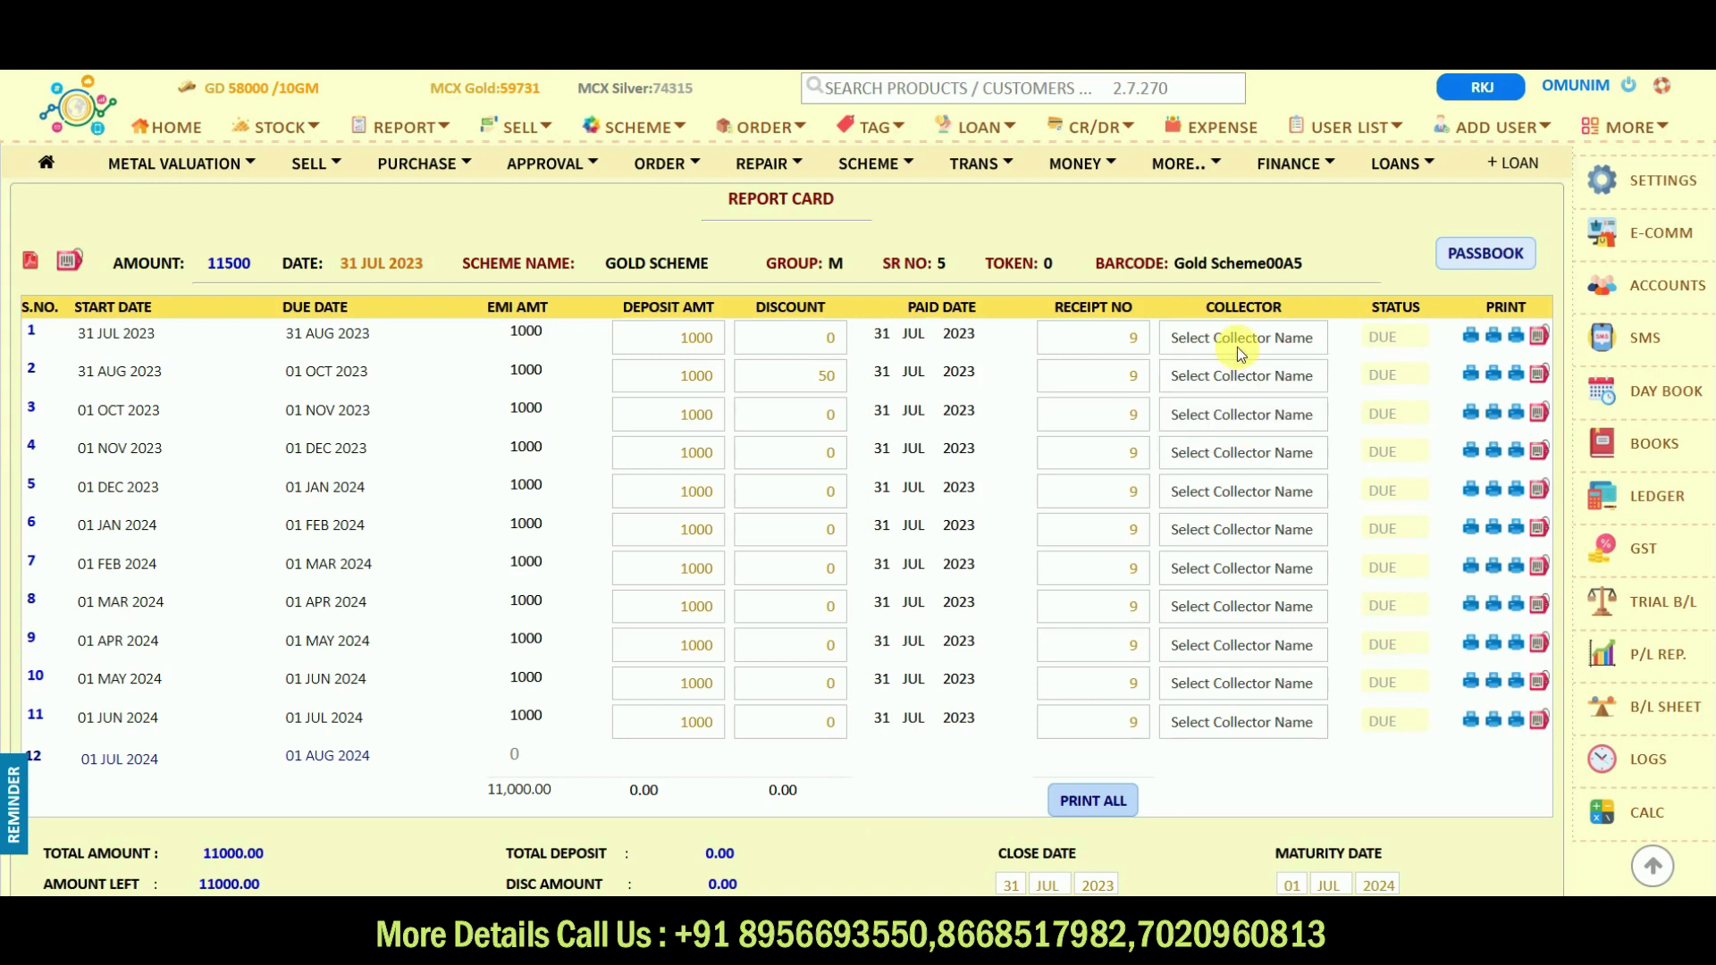
- Set the first instalment's status to BY CASH and confirm the status change
left_click(1386, 345)
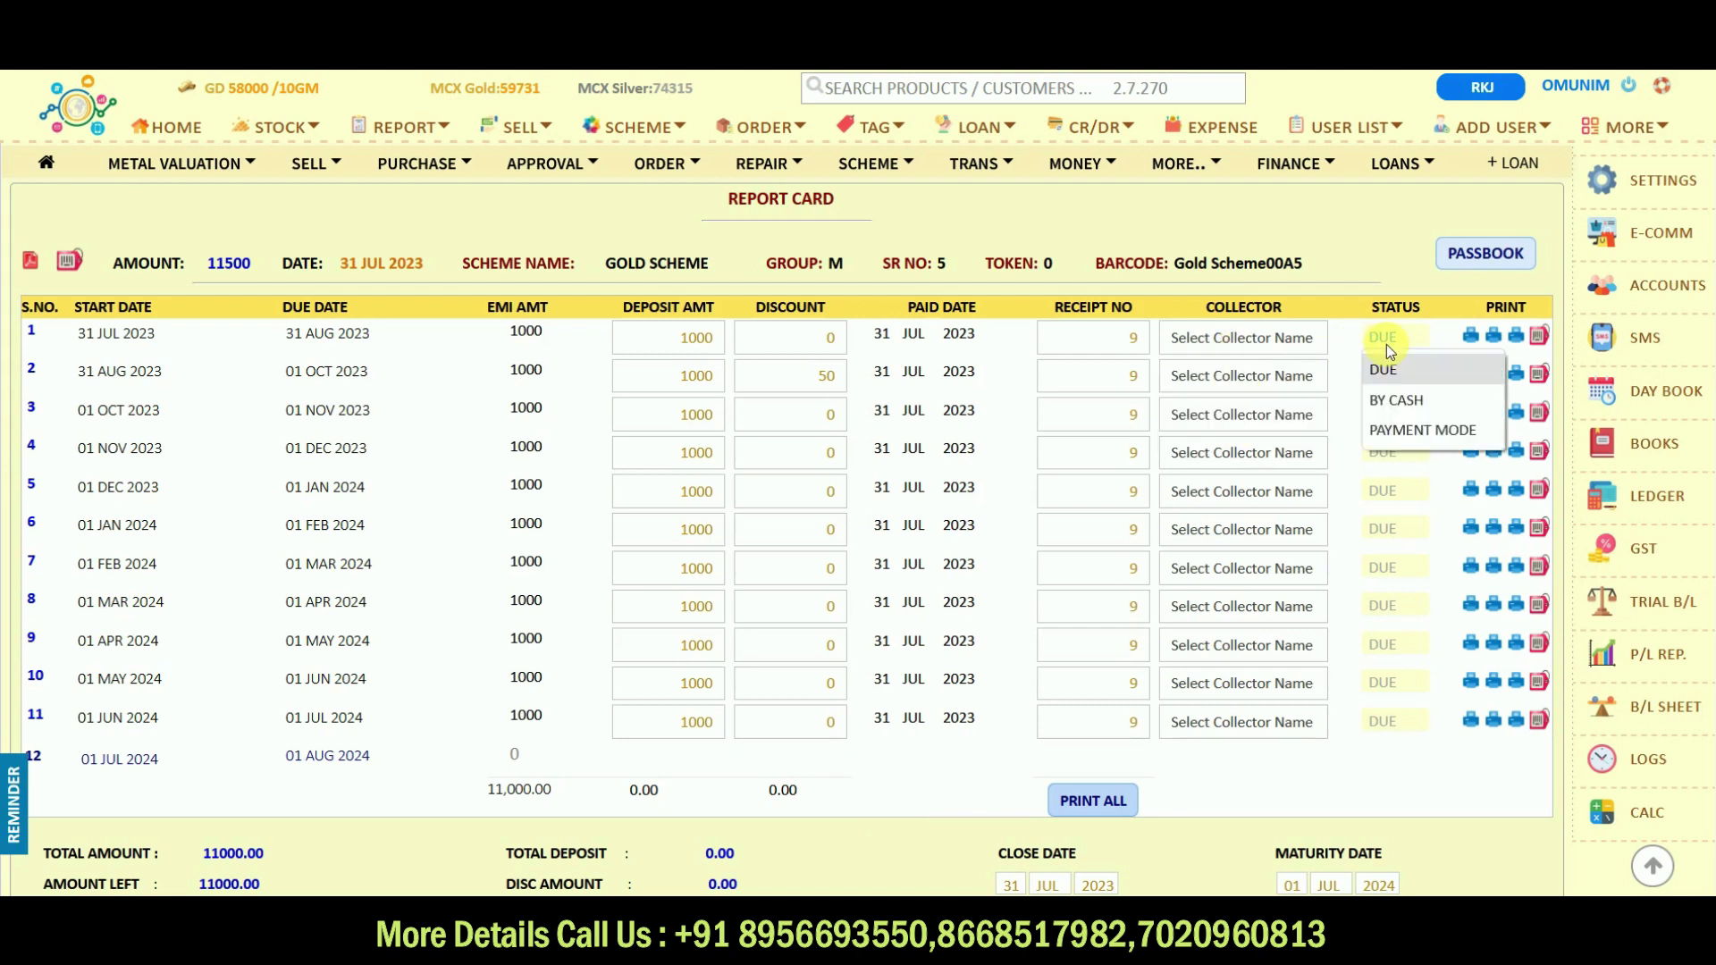
left_click(1386, 405)
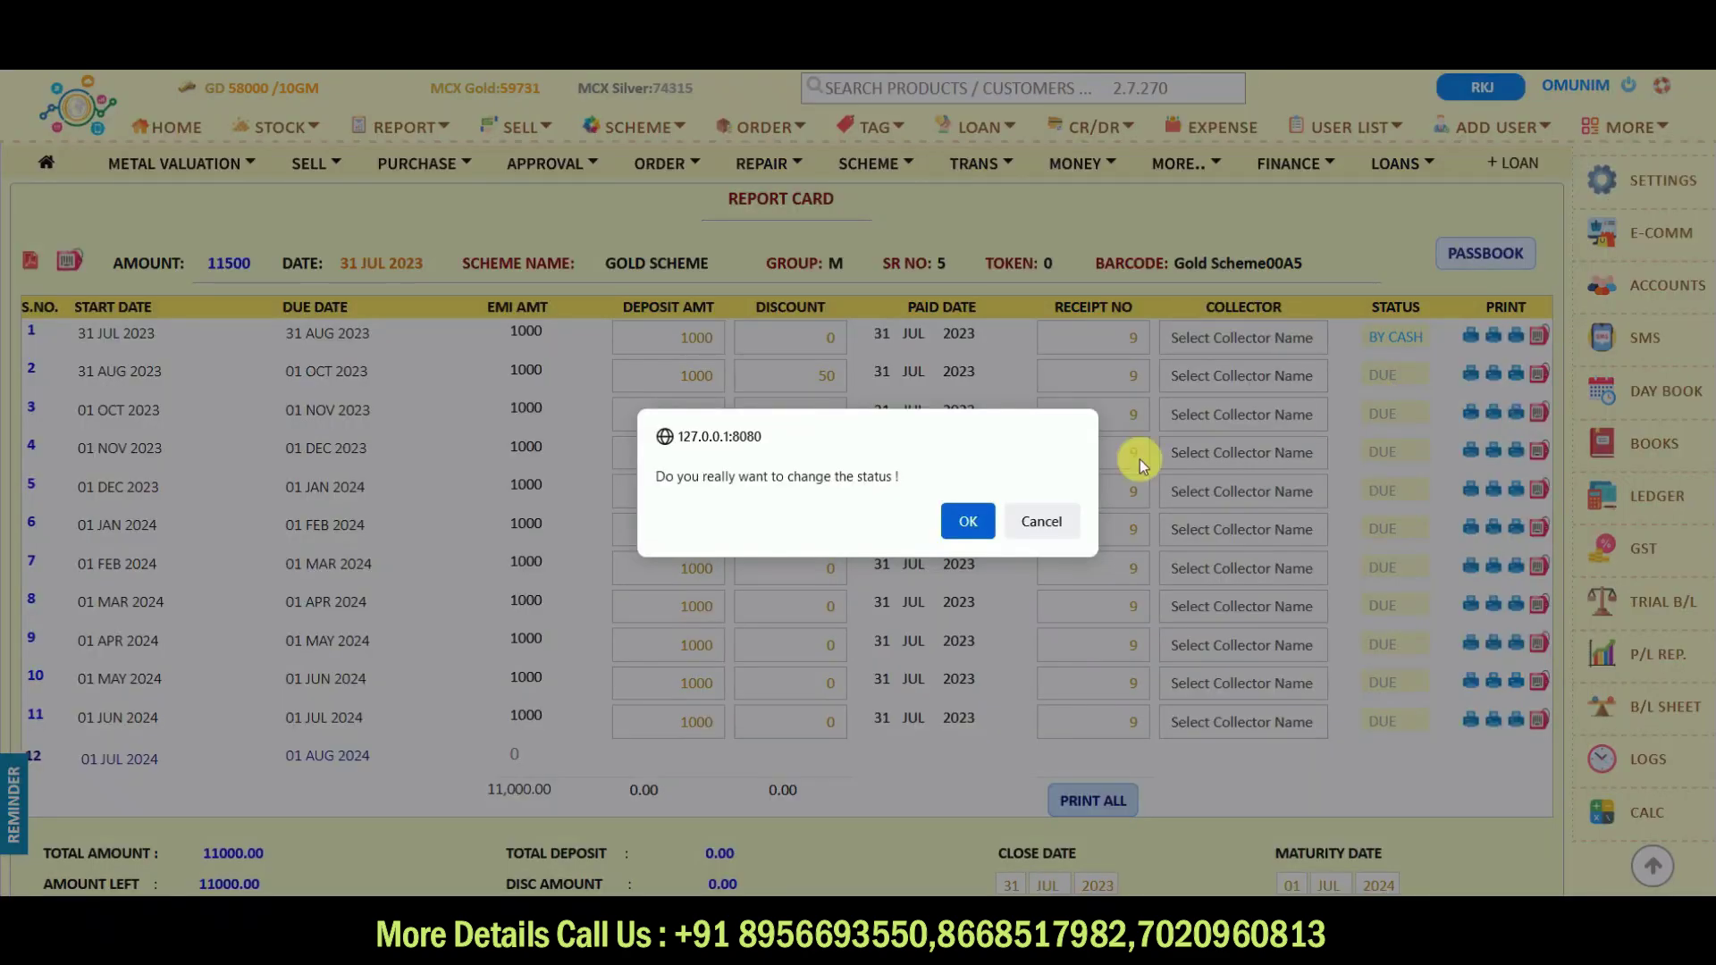
left_click(953, 515)
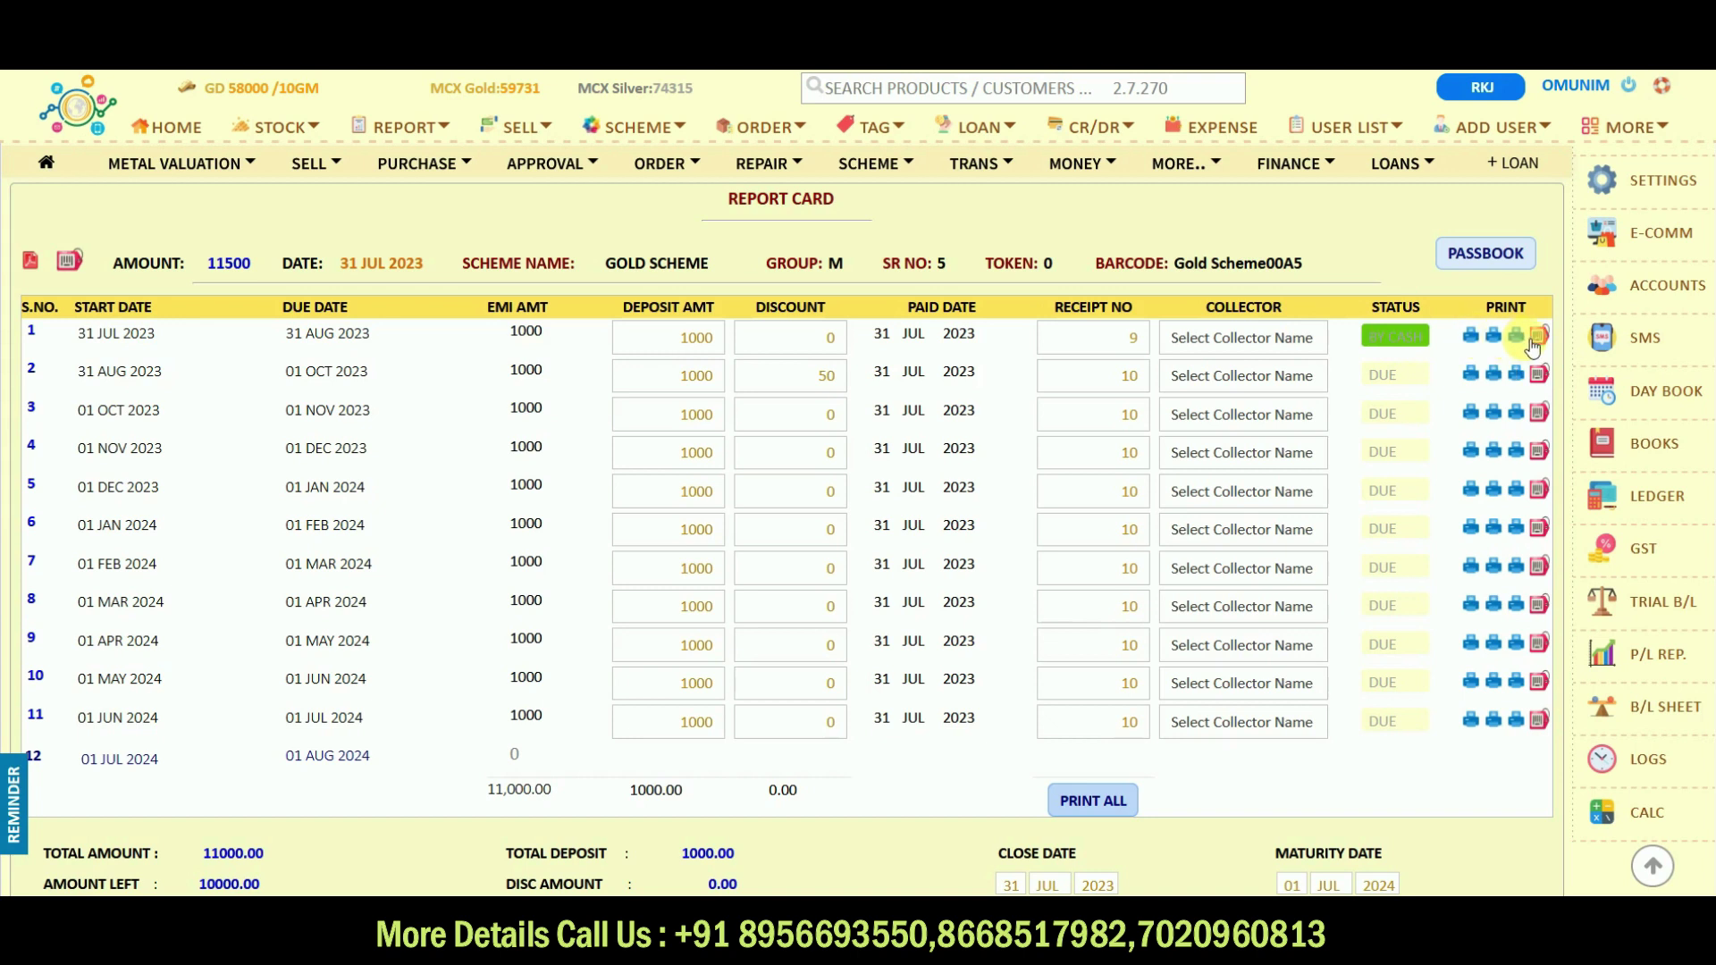
- View the first instalment's payment slip, scheme EMI invoice and passbook entry print previews, closing each one
left_click(1476, 341)
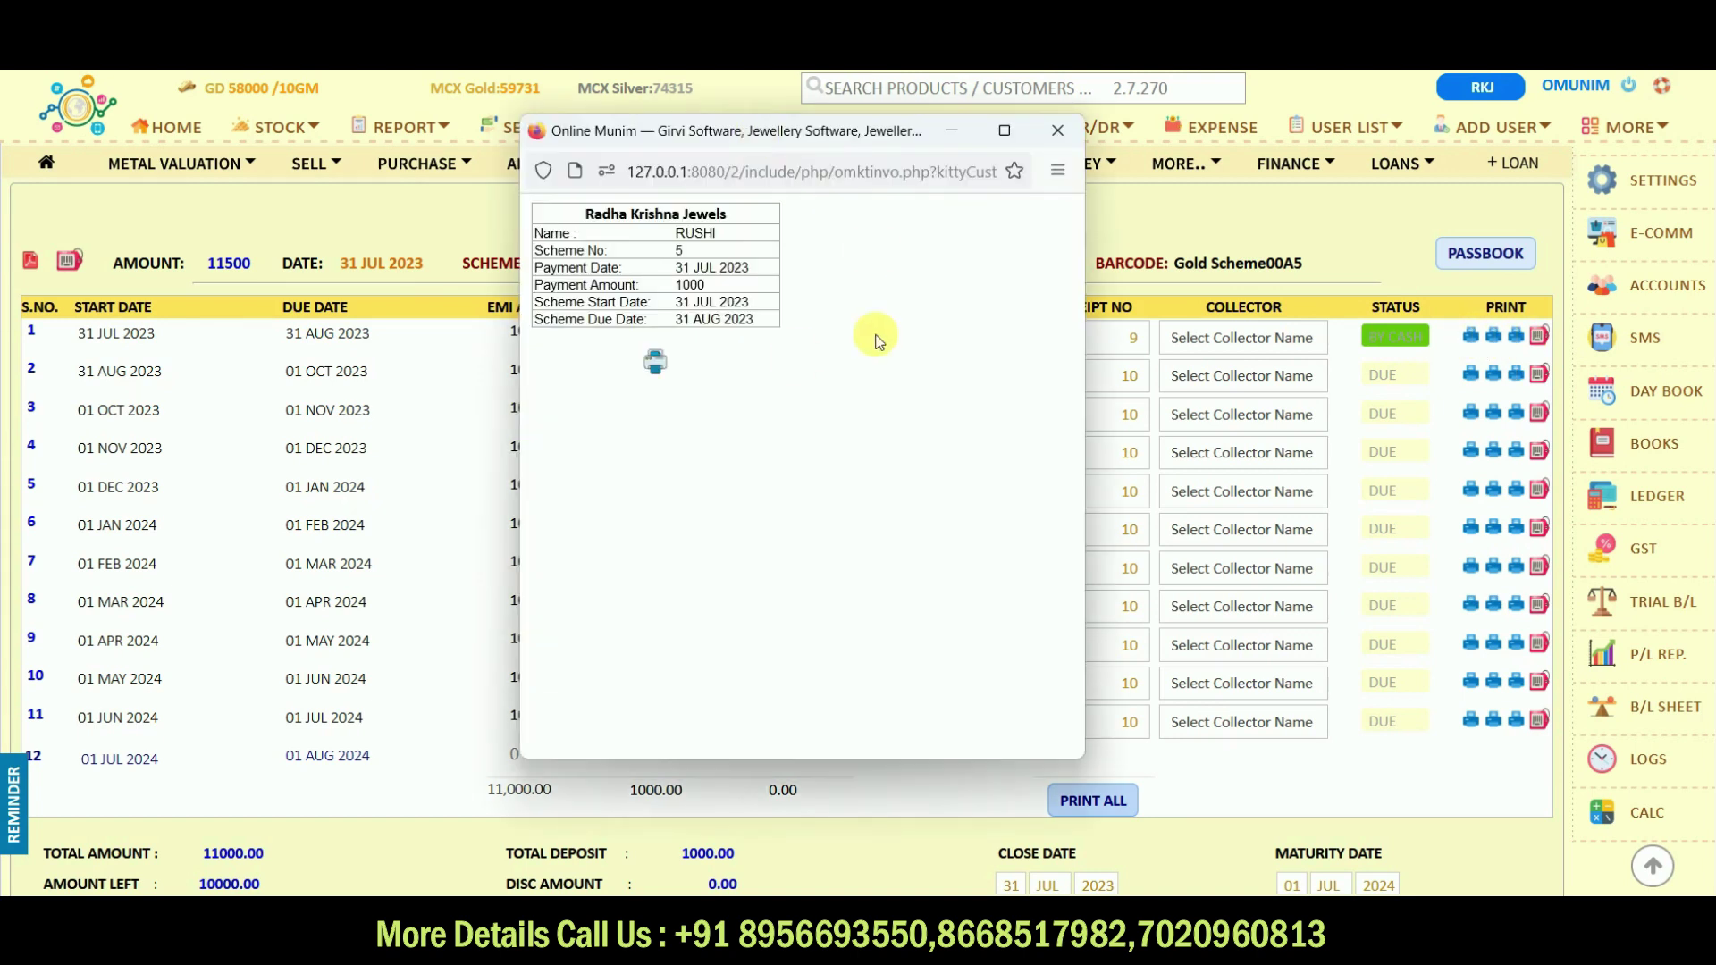
left_click(1058, 130)
left_click(1494, 338)
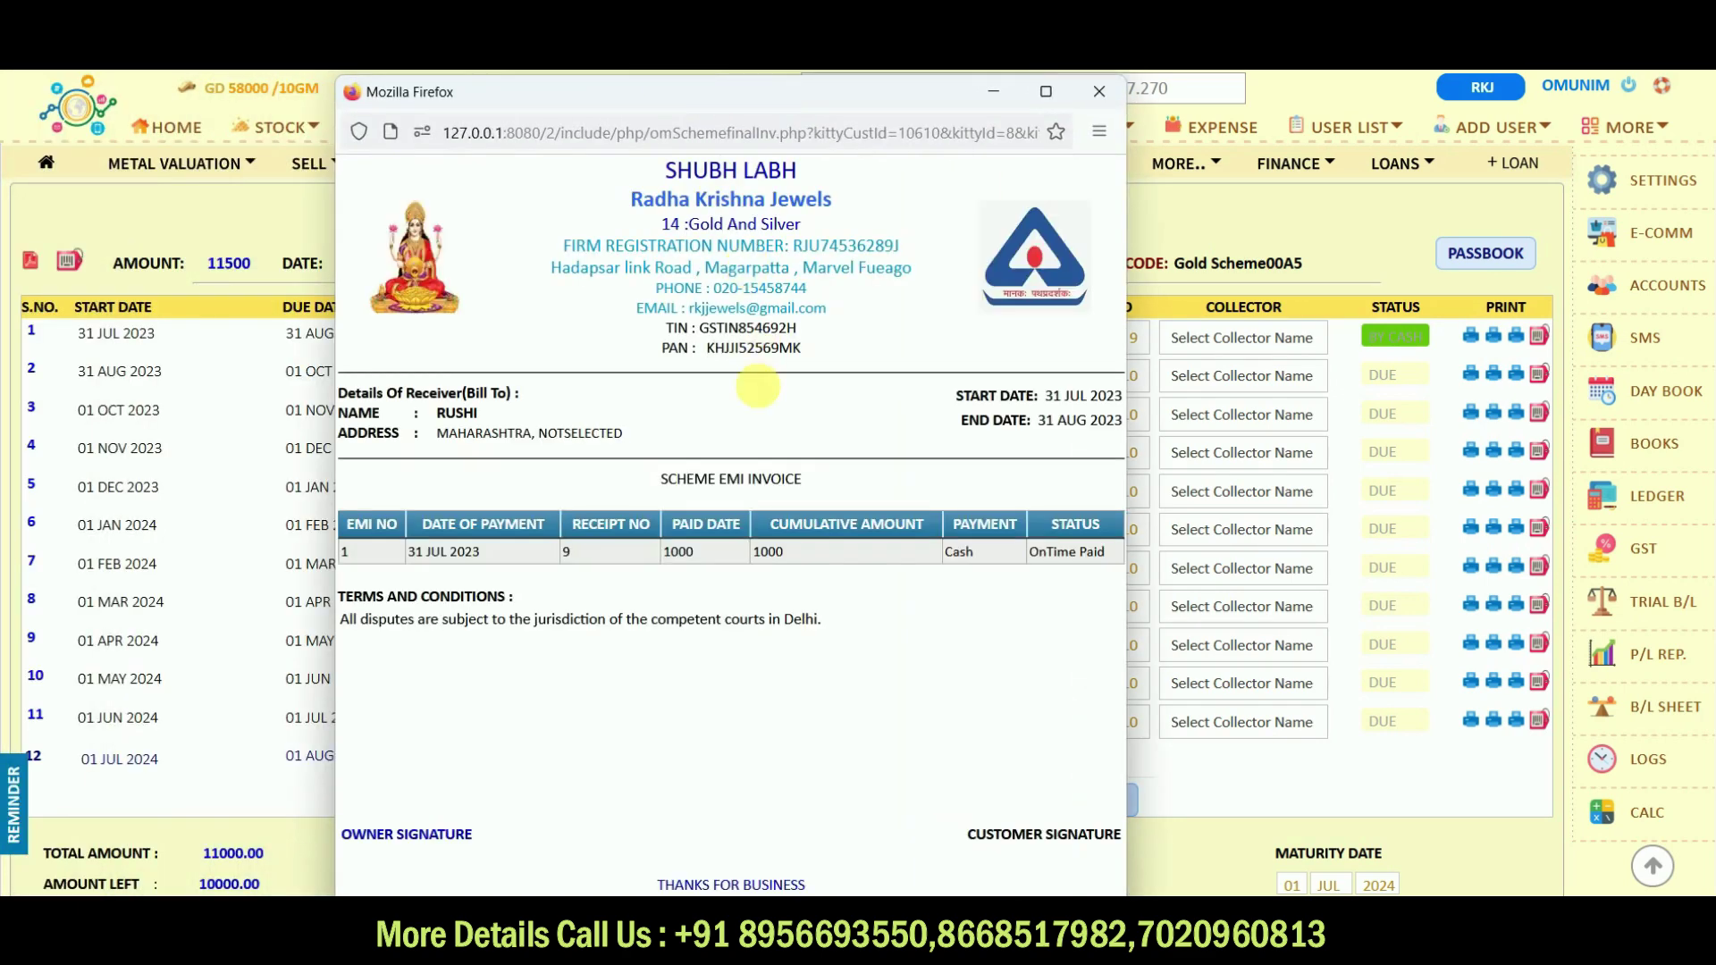
left_click(1101, 93)
left_click(1517, 337)
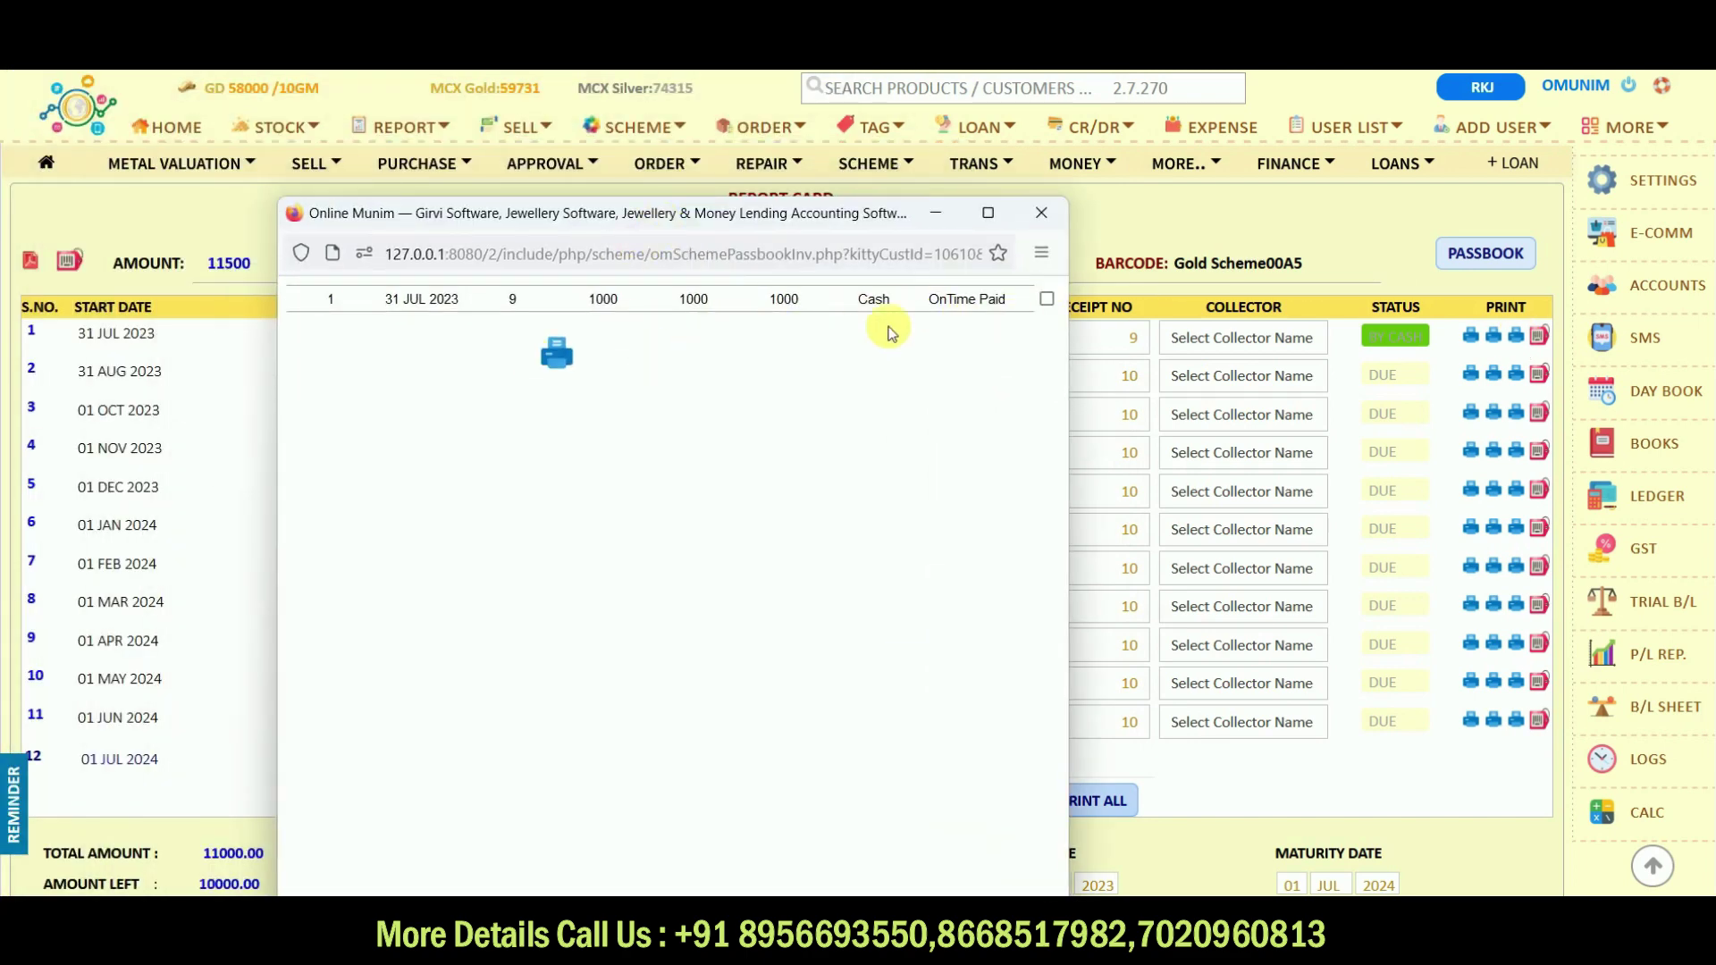
left_click(1042, 222)
- Examine the scheme's deposit, bonus and final amount totals, its closing and maturity dates, and the payment history below the report card
scroll(1016, 532, "down", 3)
scroll(1016, 532, "down", 2)
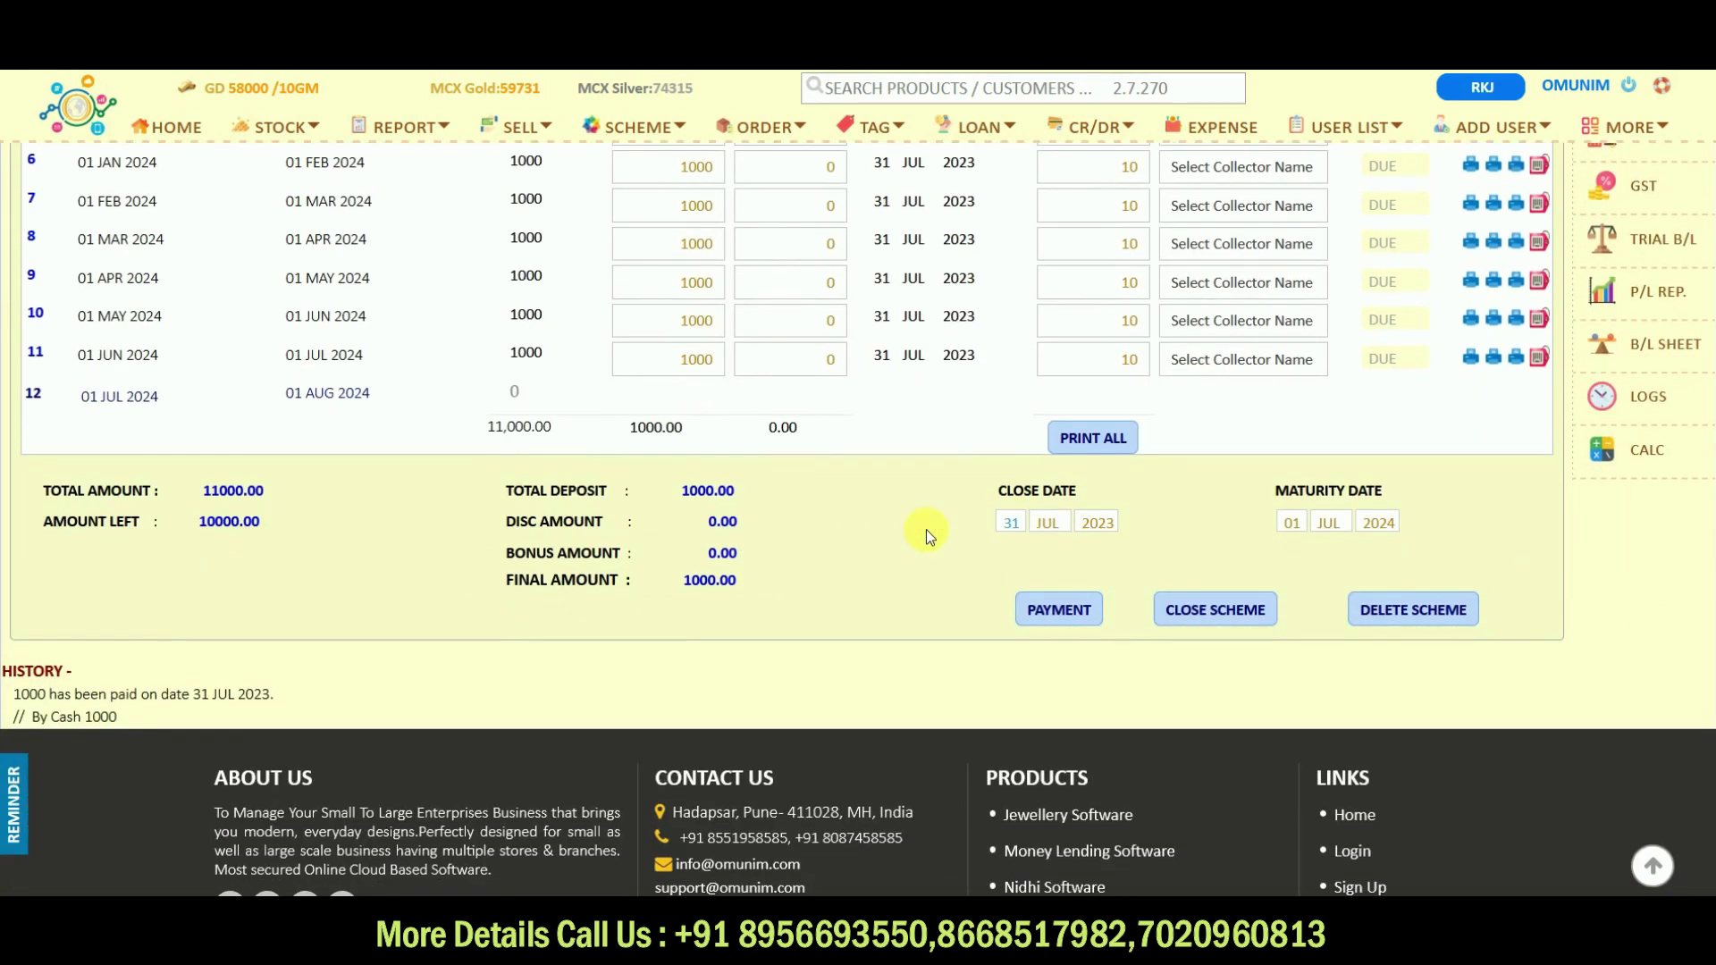
left_click_drag(514, 501, 620, 491)
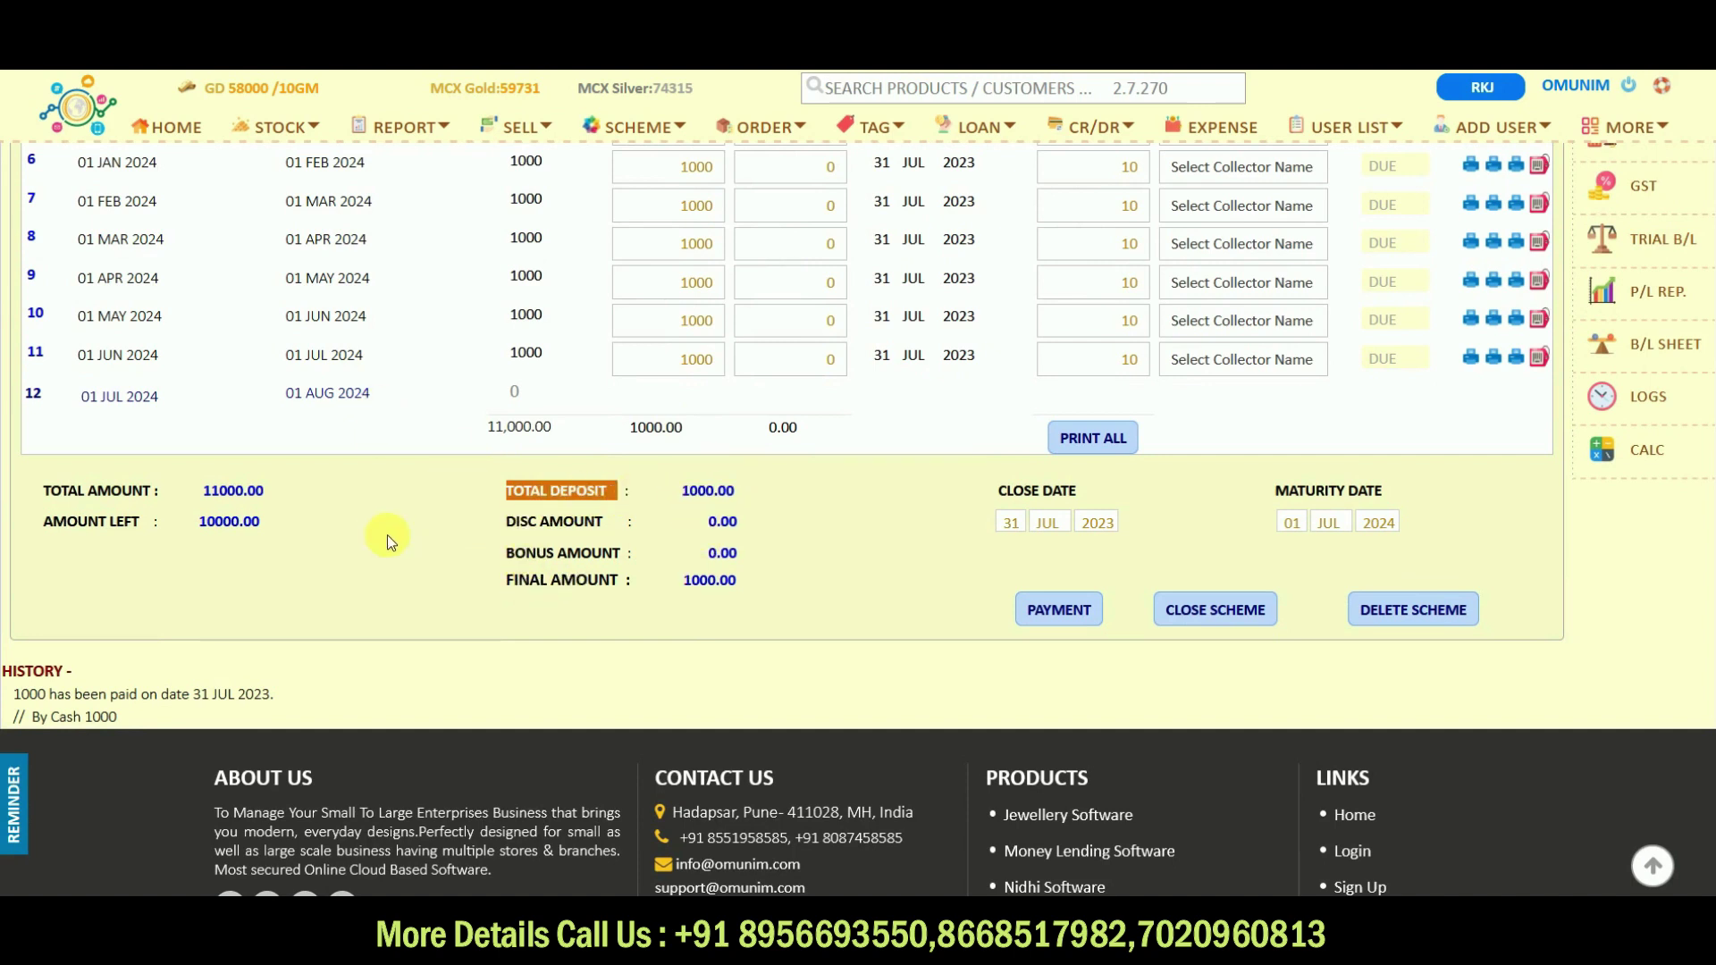
left_click(691, 559)
left_click_drag(691, 561, 776, 588)
left_click(566, 691)
scroll(537, 683, "down", 1)
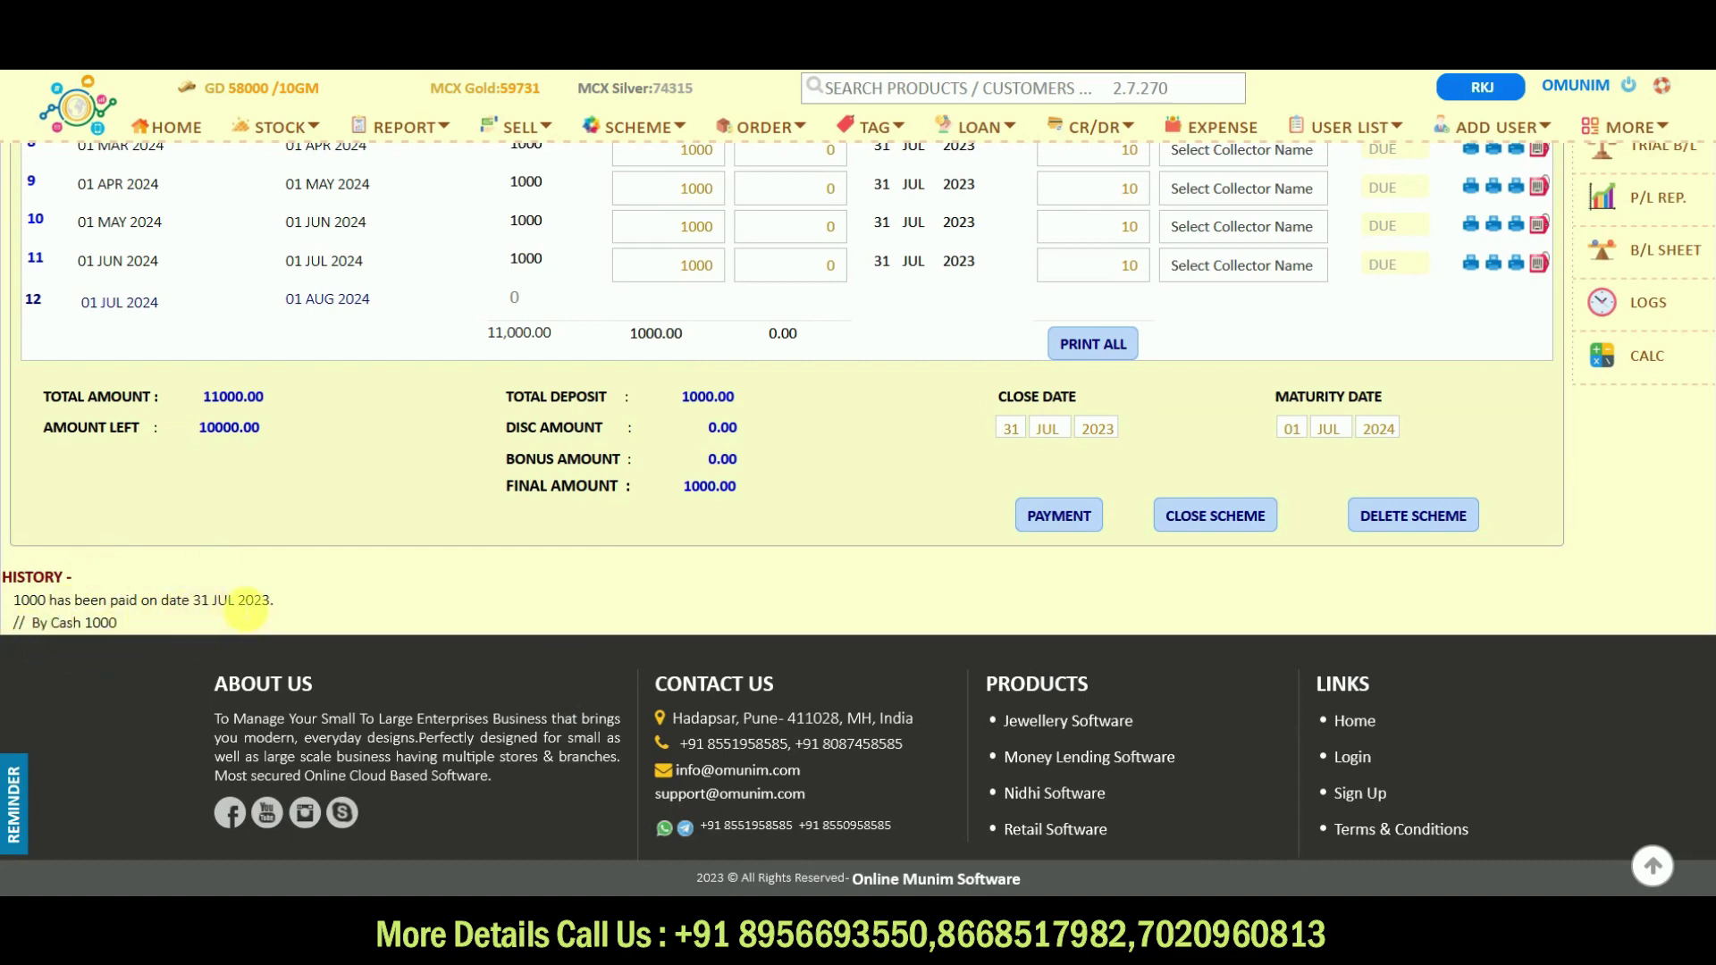
scroll(402, 590, "up", 1)
scroll(404, 590, "down", 1)
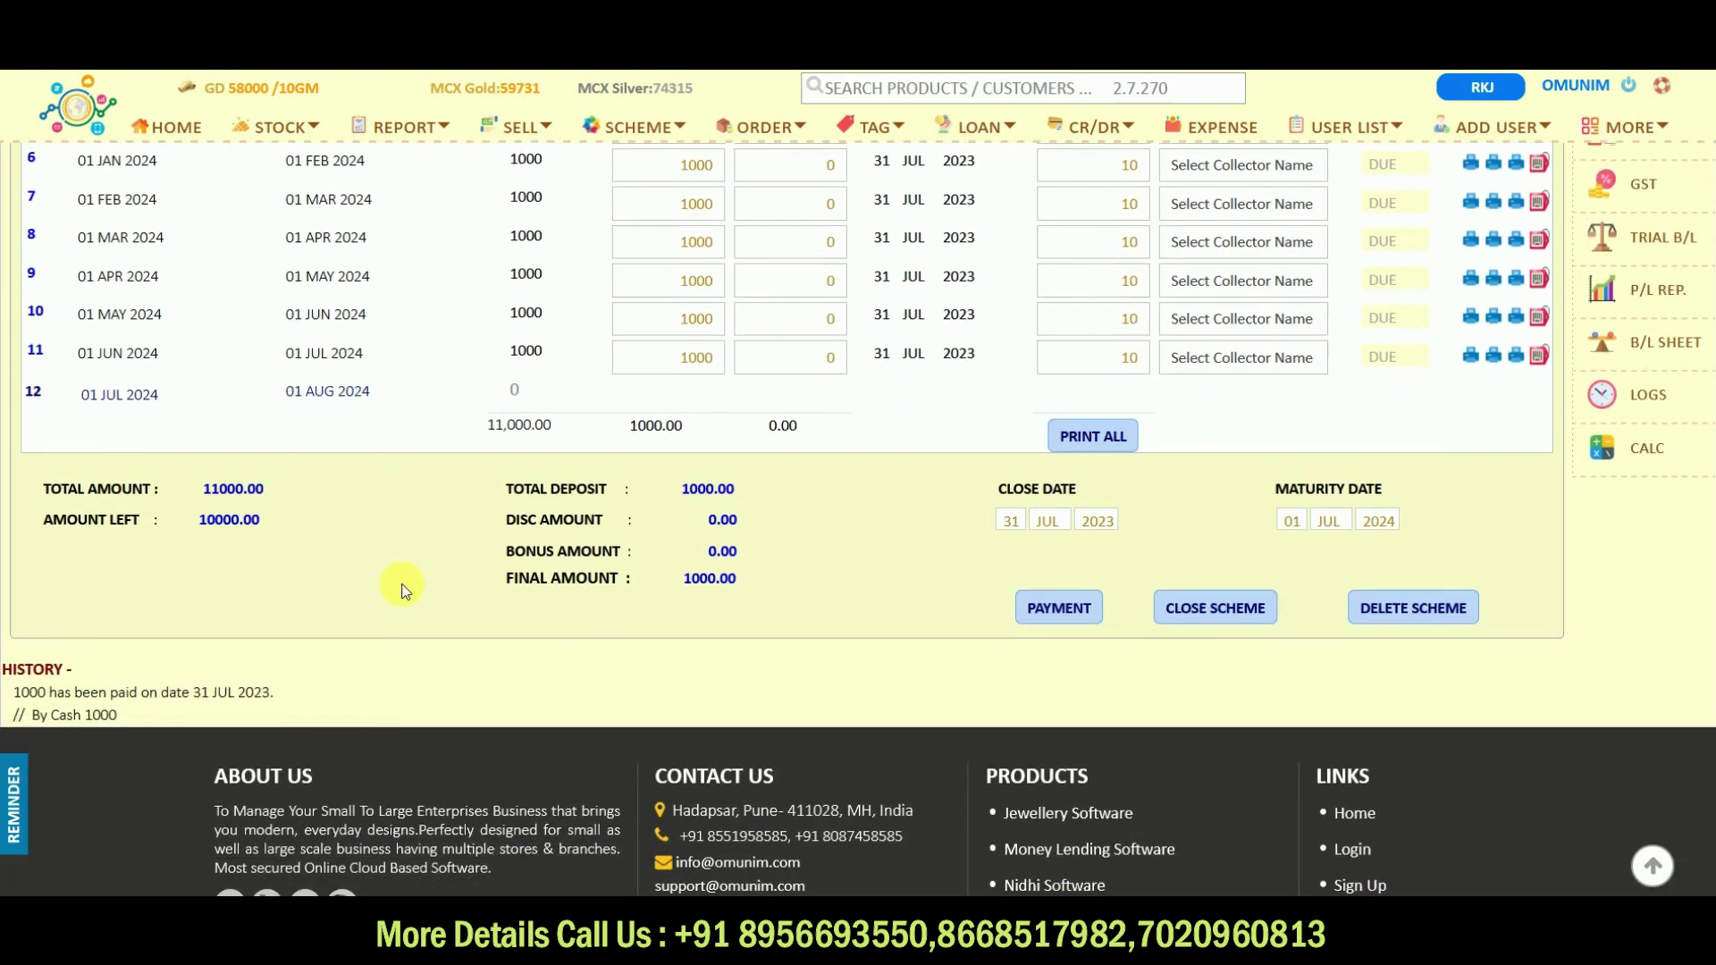
scroll(402, 589, "up", 3)
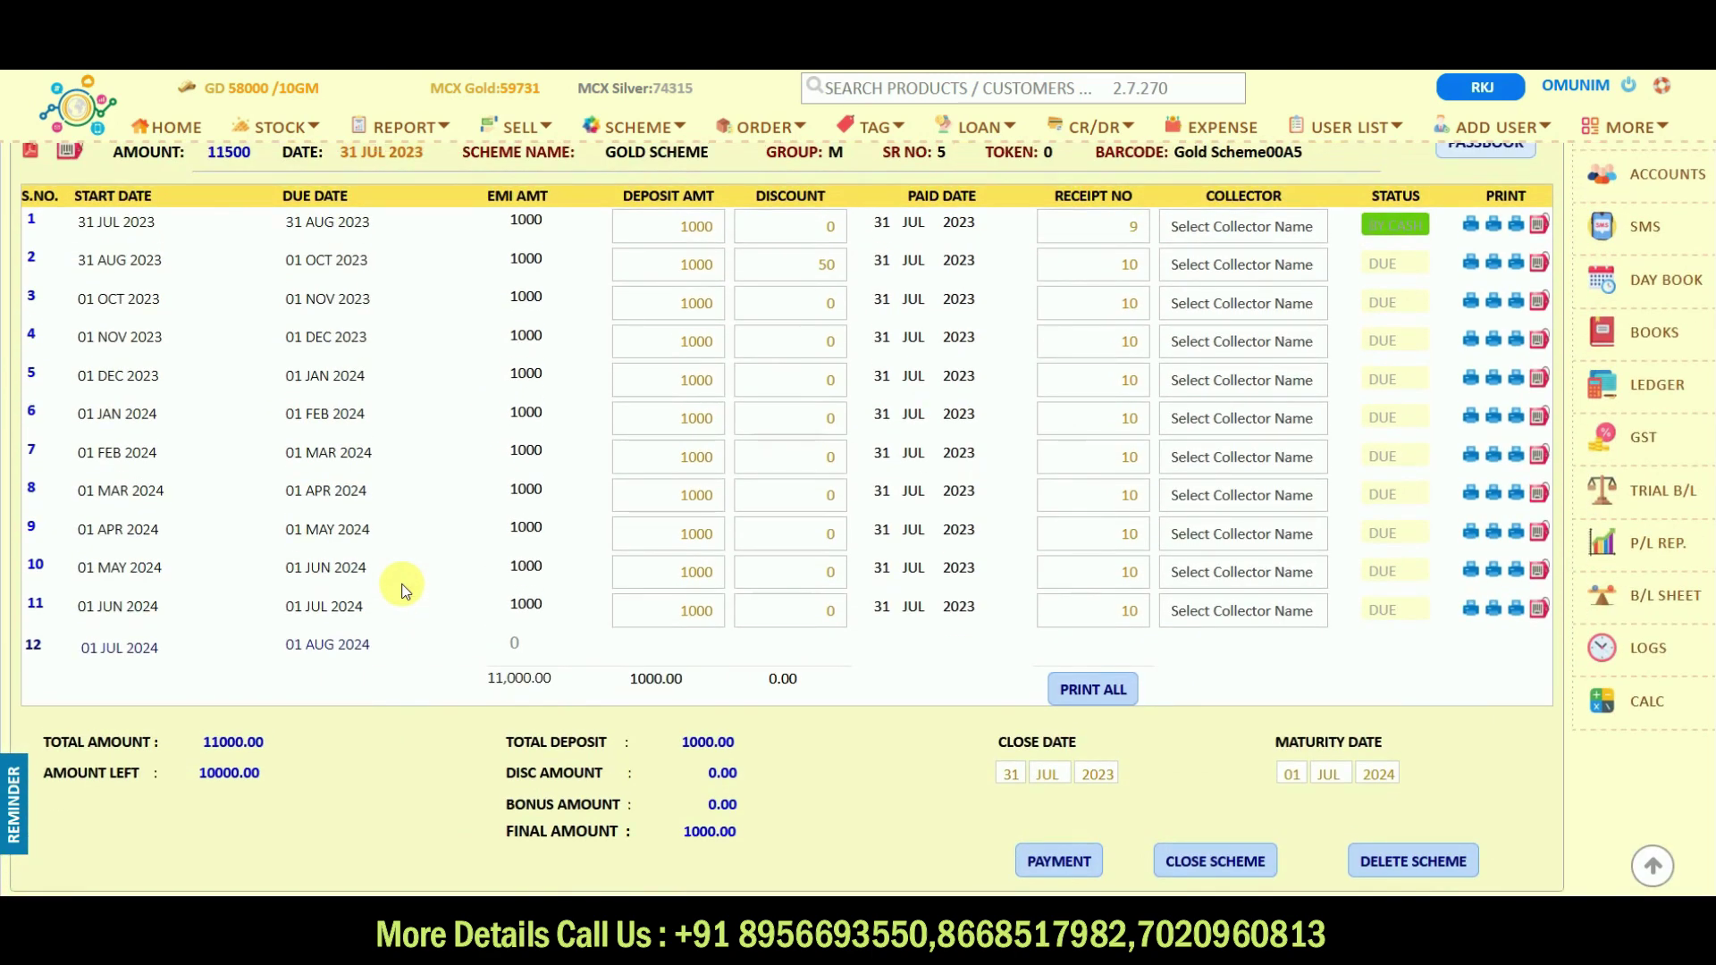
scroll(402, 585, "down", 3)
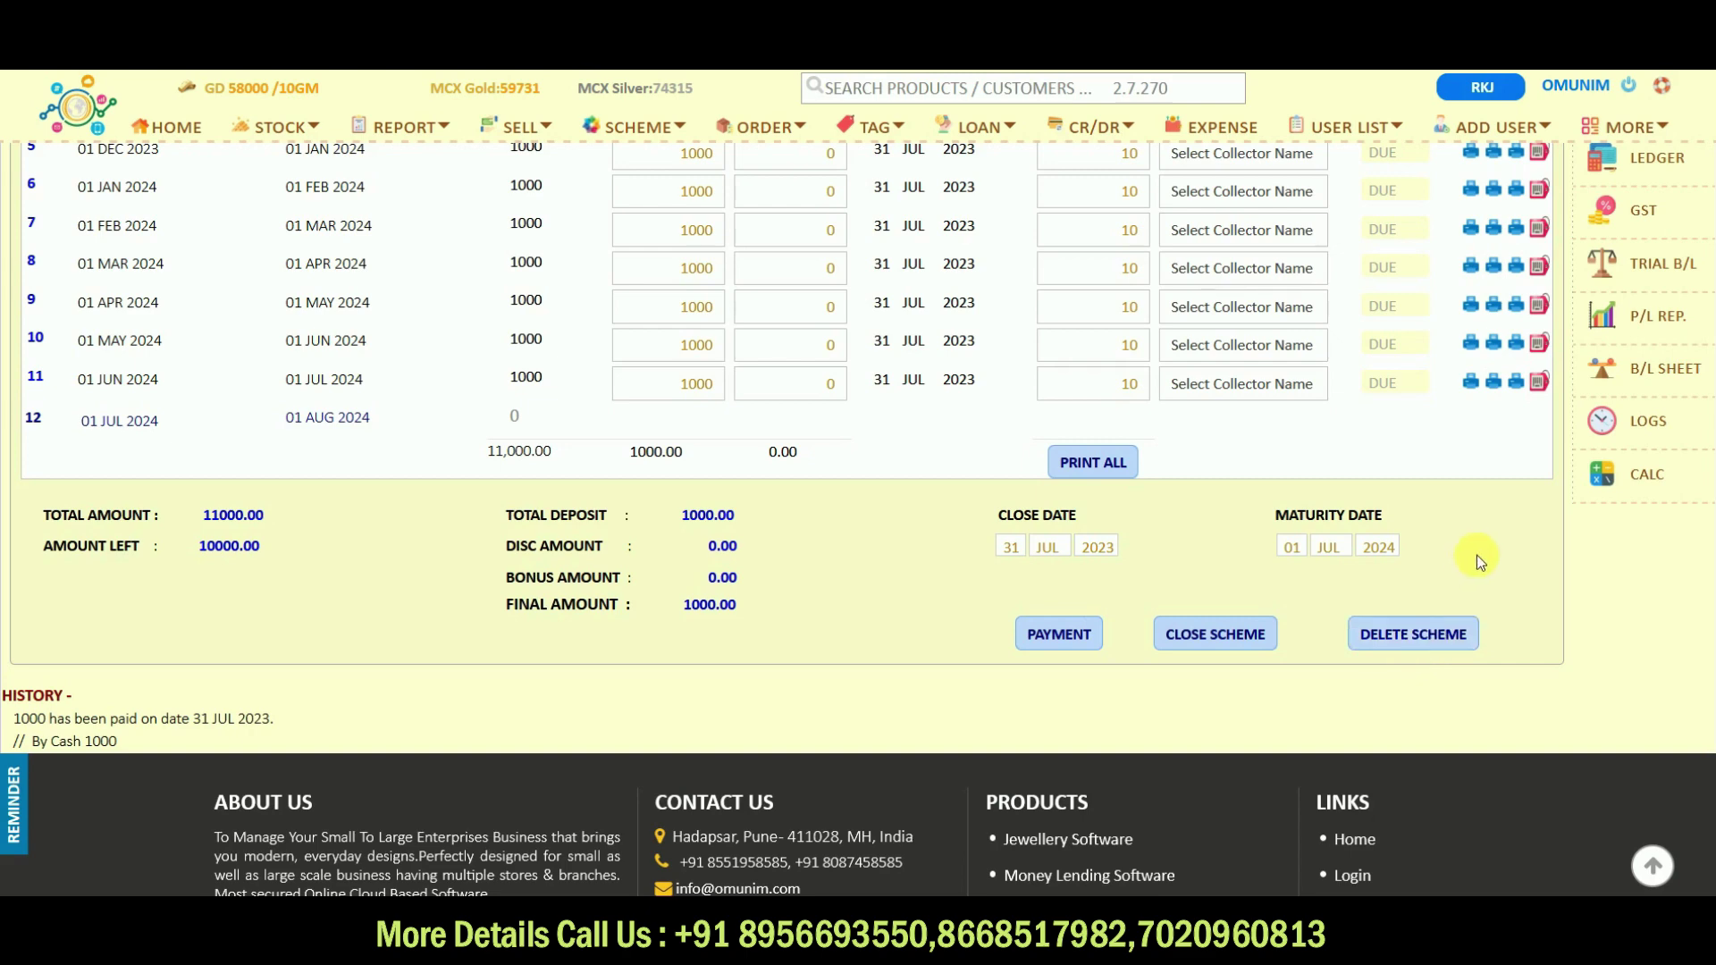
- Open the customer's own report of all schemes
scroll(1476, 555, "up", 5)
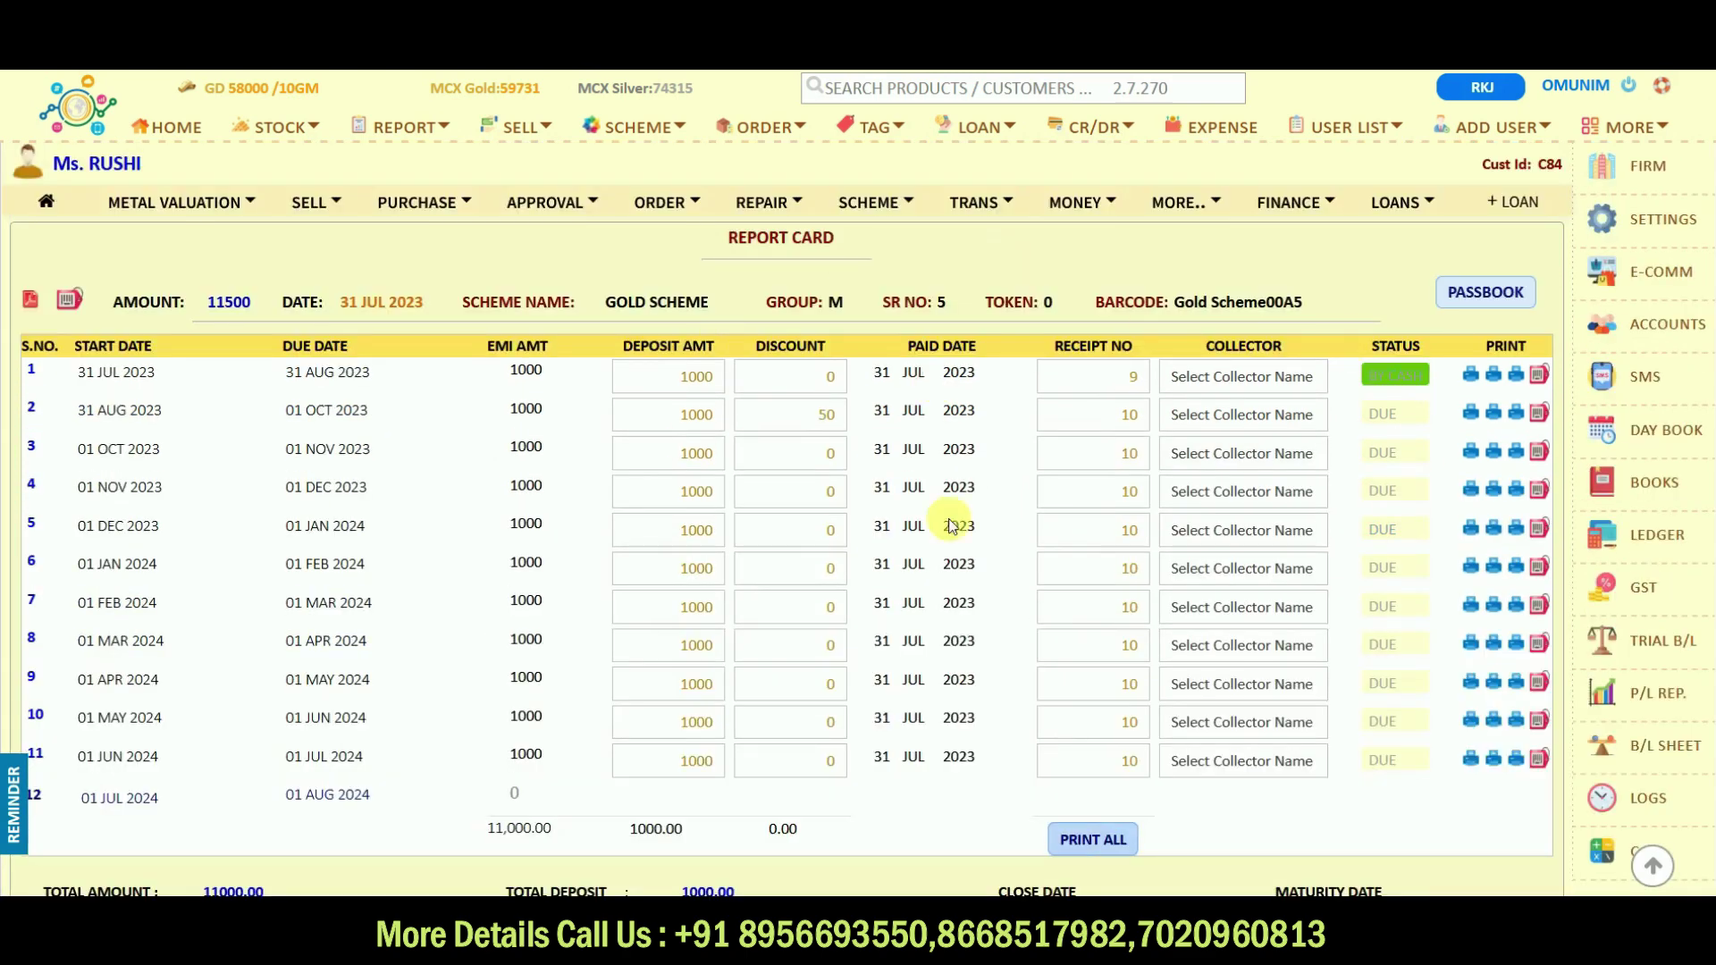
left_click(914, 205)
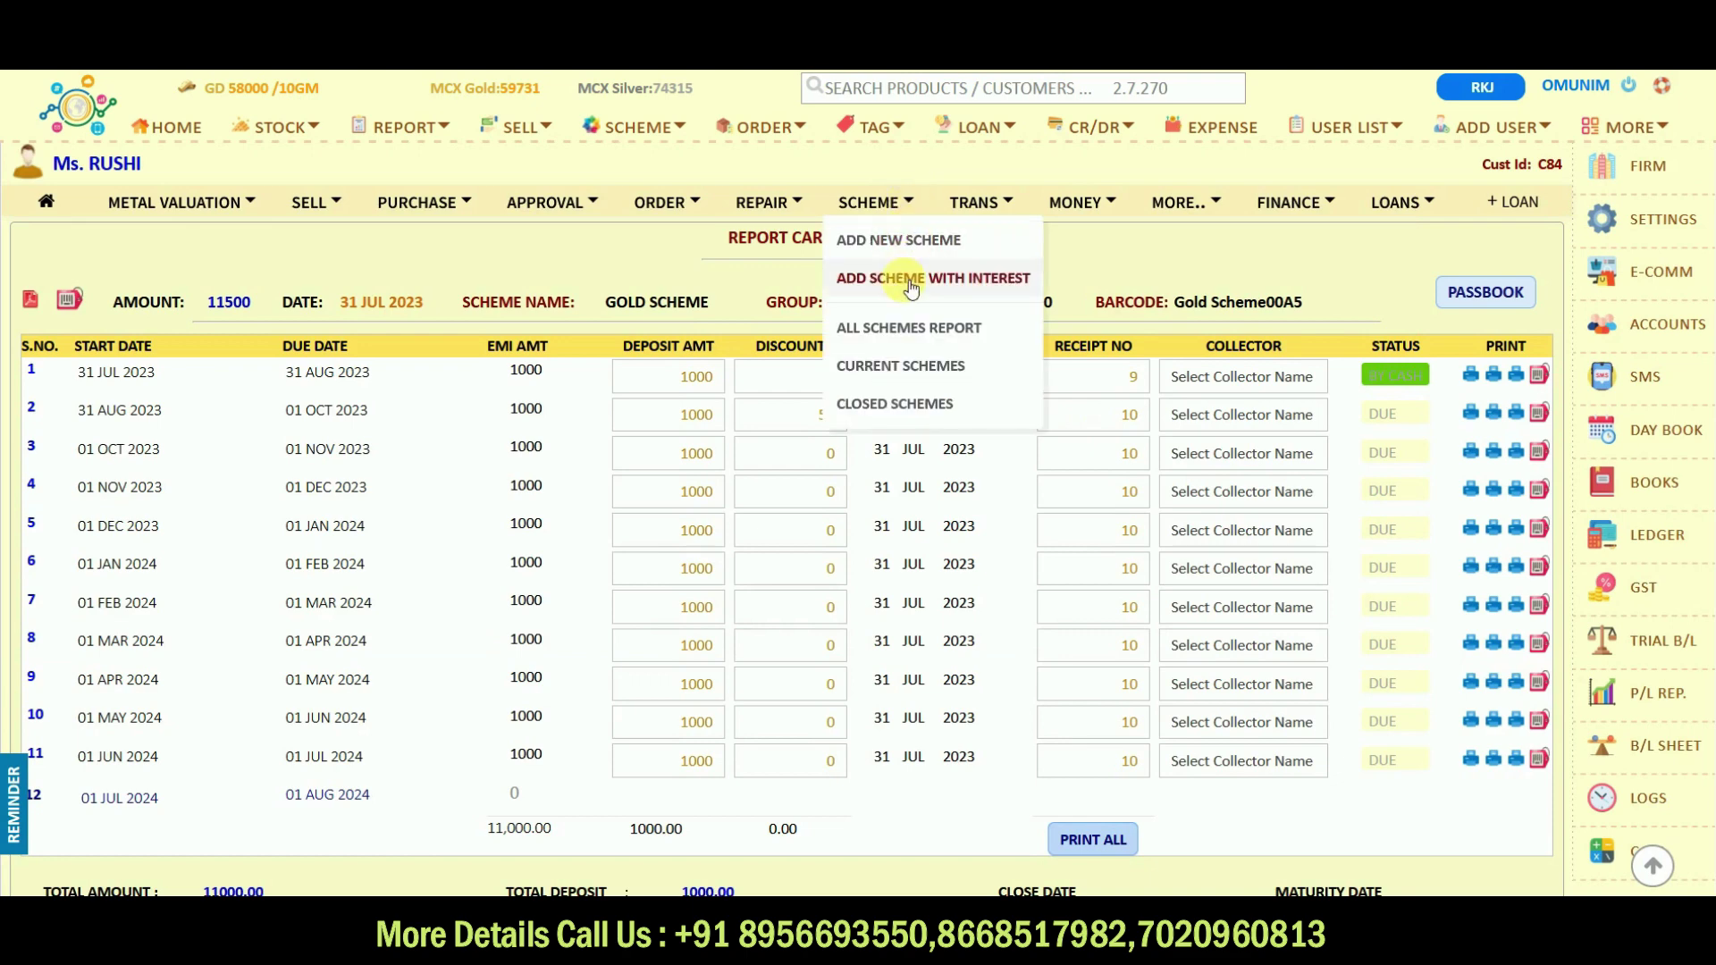
left_click(904, 331)
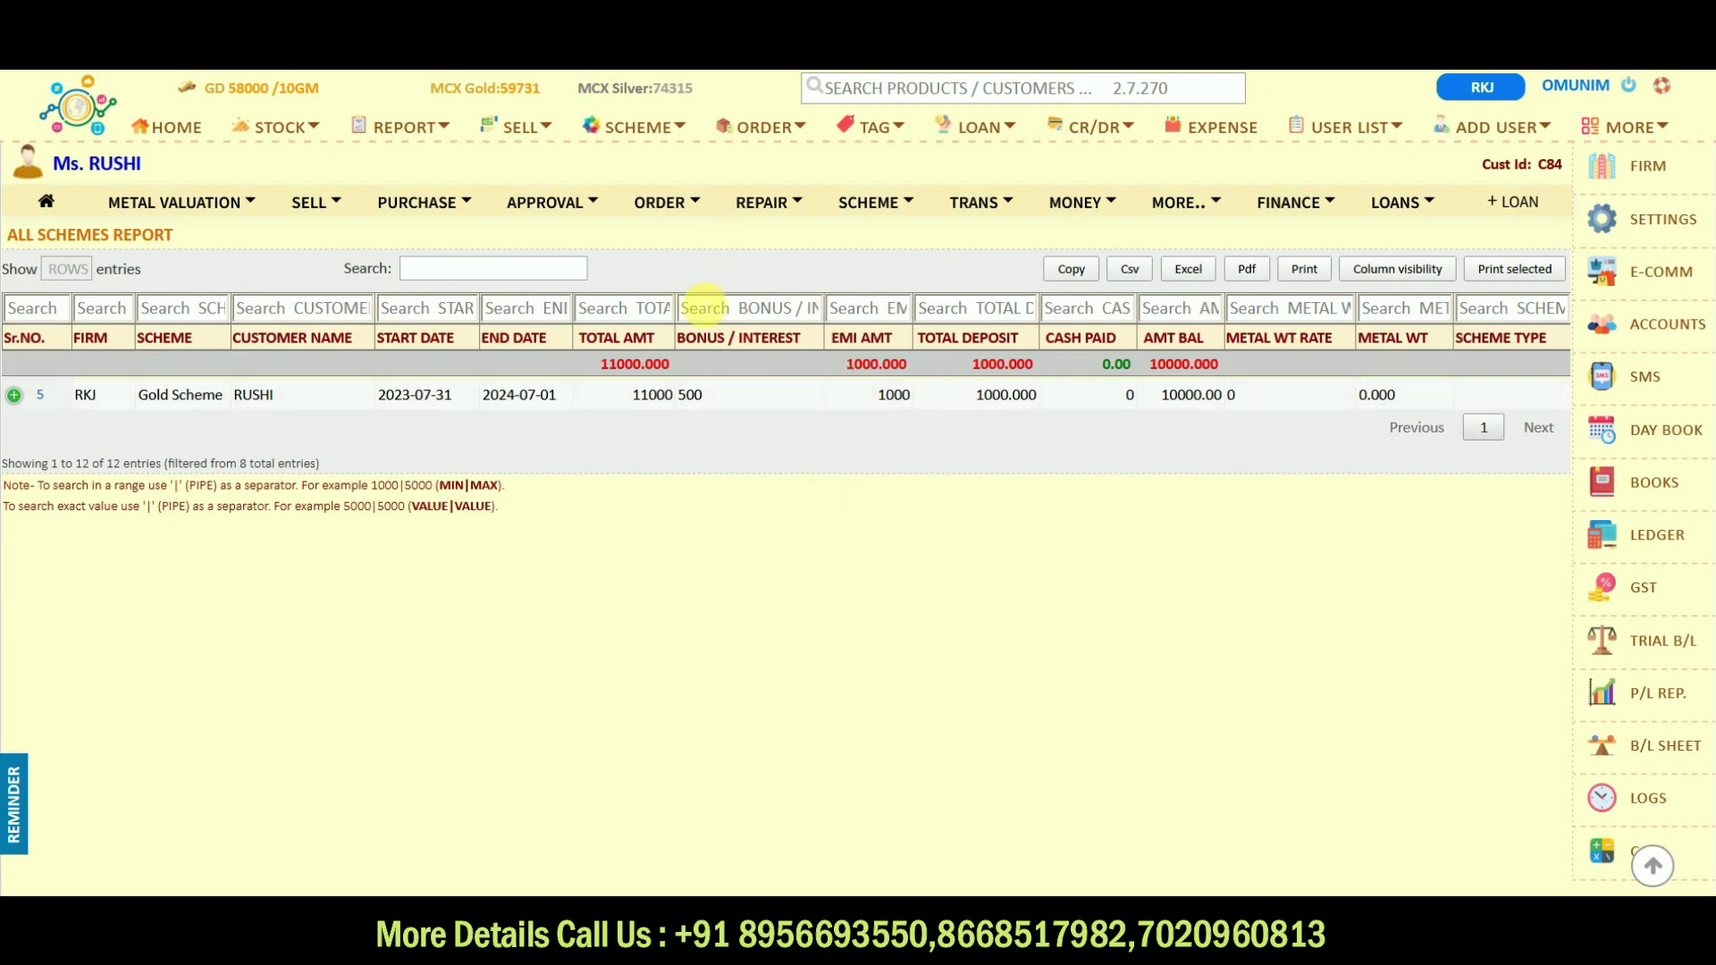
- Open the firm-wide all schemes report in the scheme panel, then the current scheme report
left_click(685, 132)
left_click(666, 130)
left_click(646, 132)
left_click(650, 138)
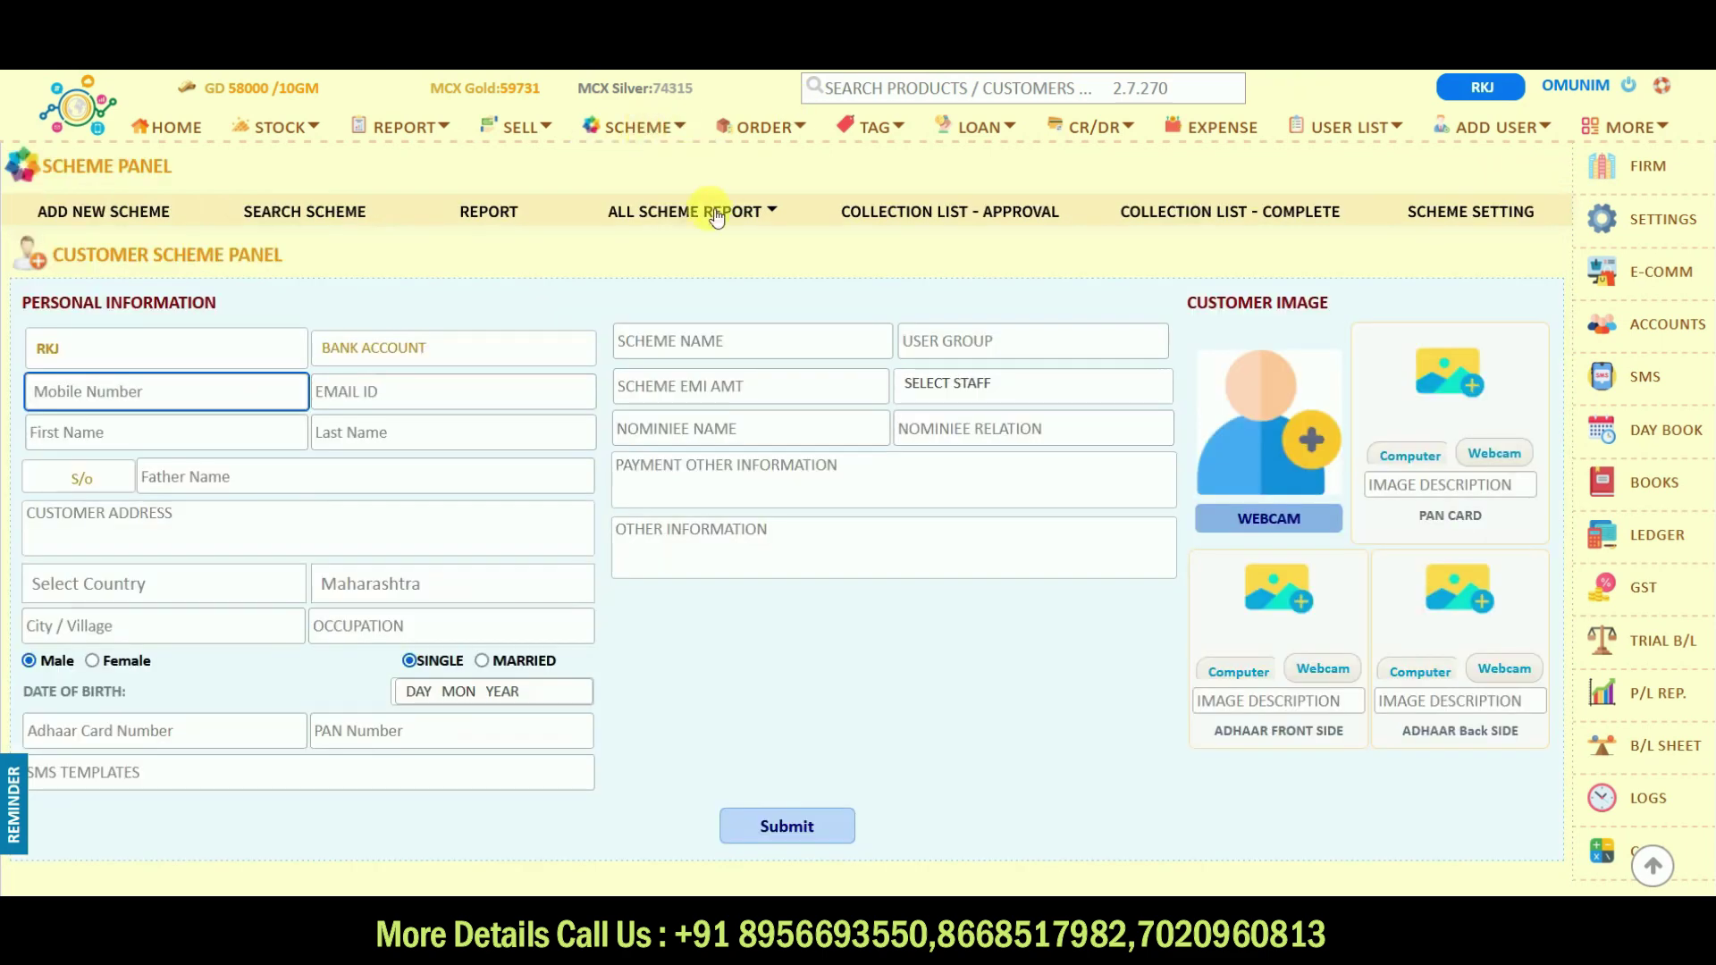
left_click(684, 215)
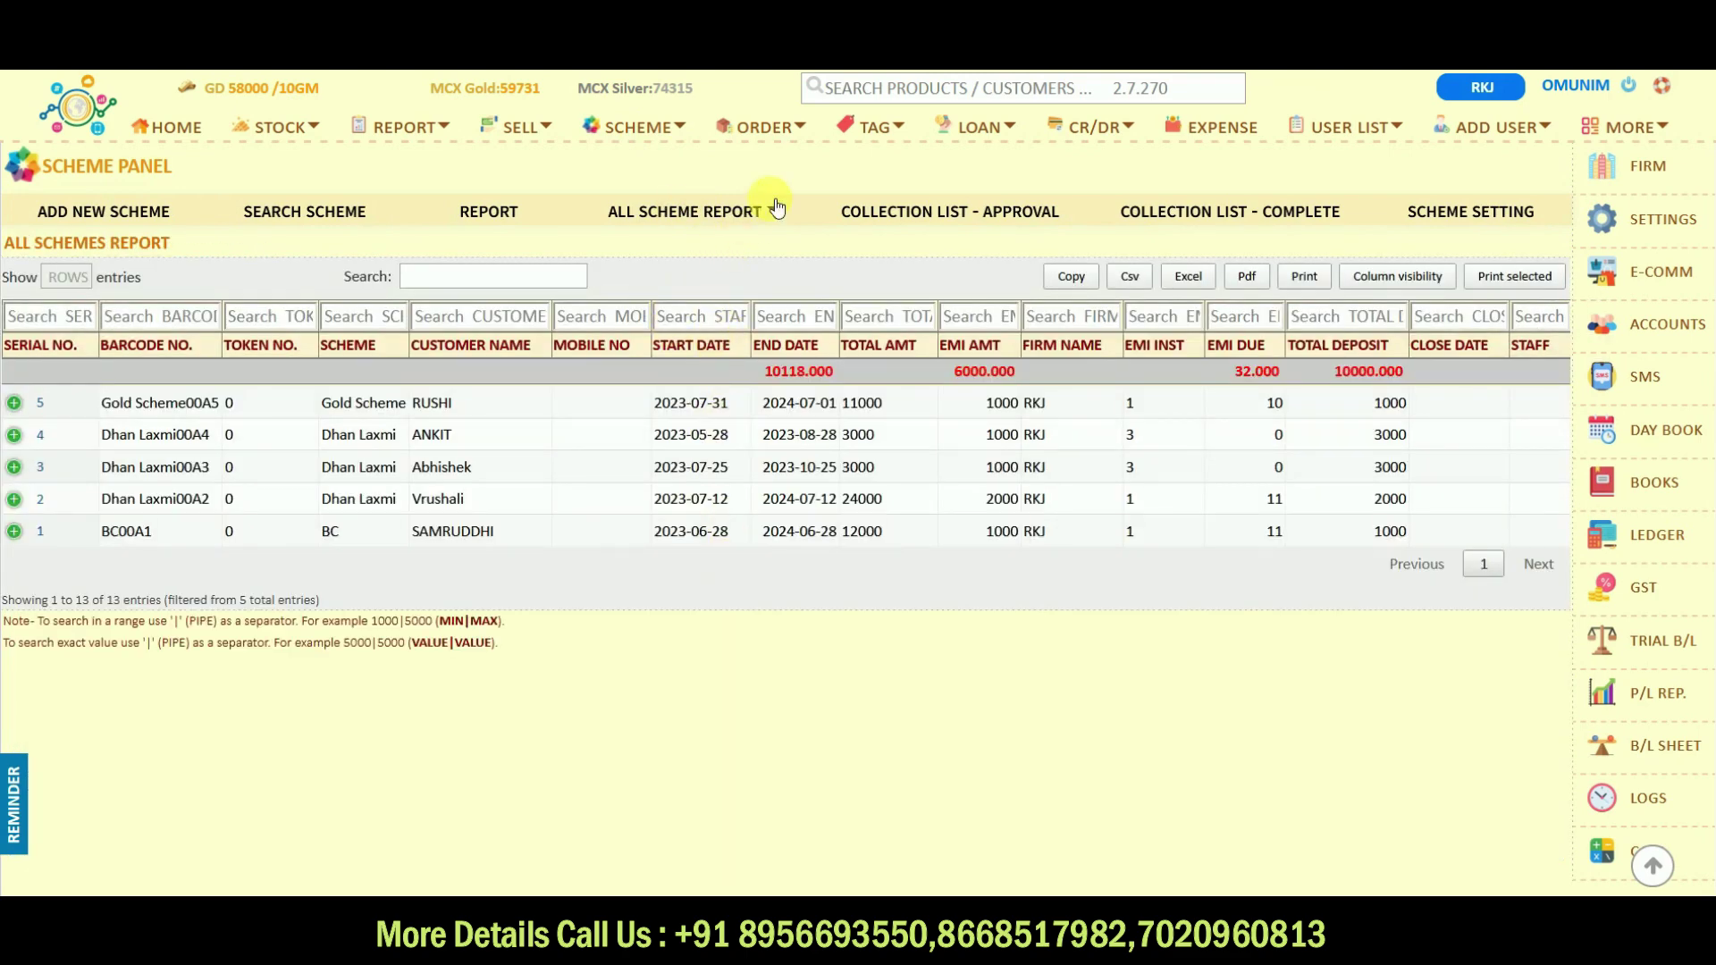
left_click(778, 217)
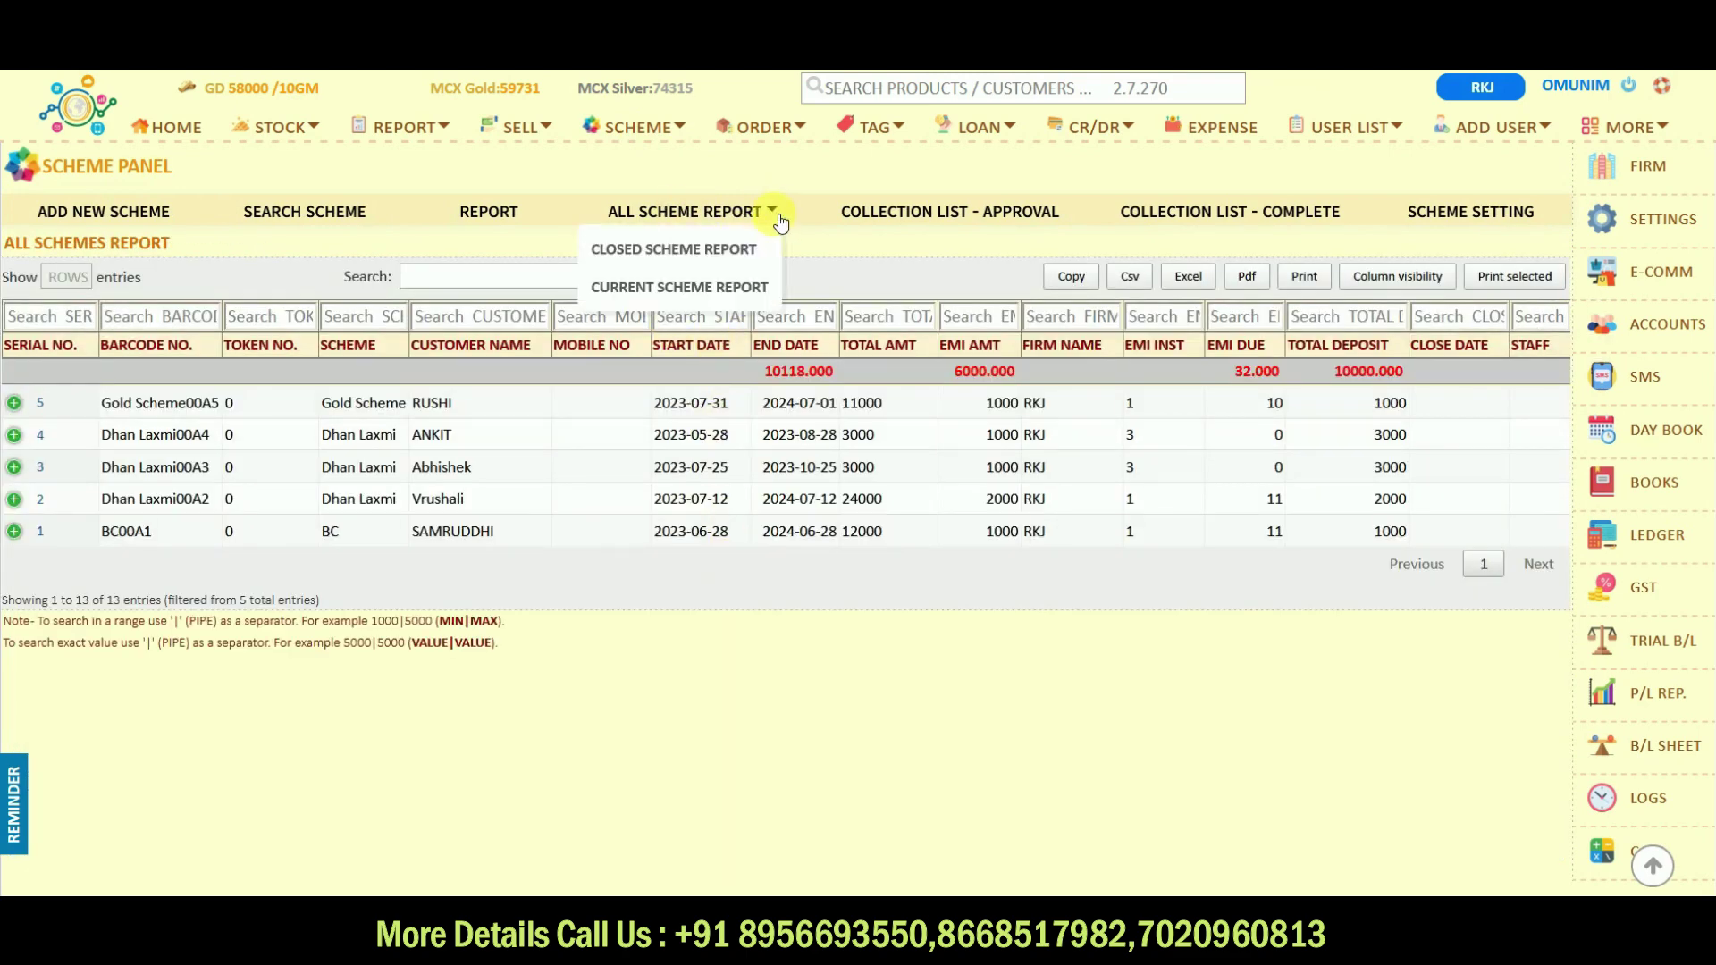
left_click(727, 284)
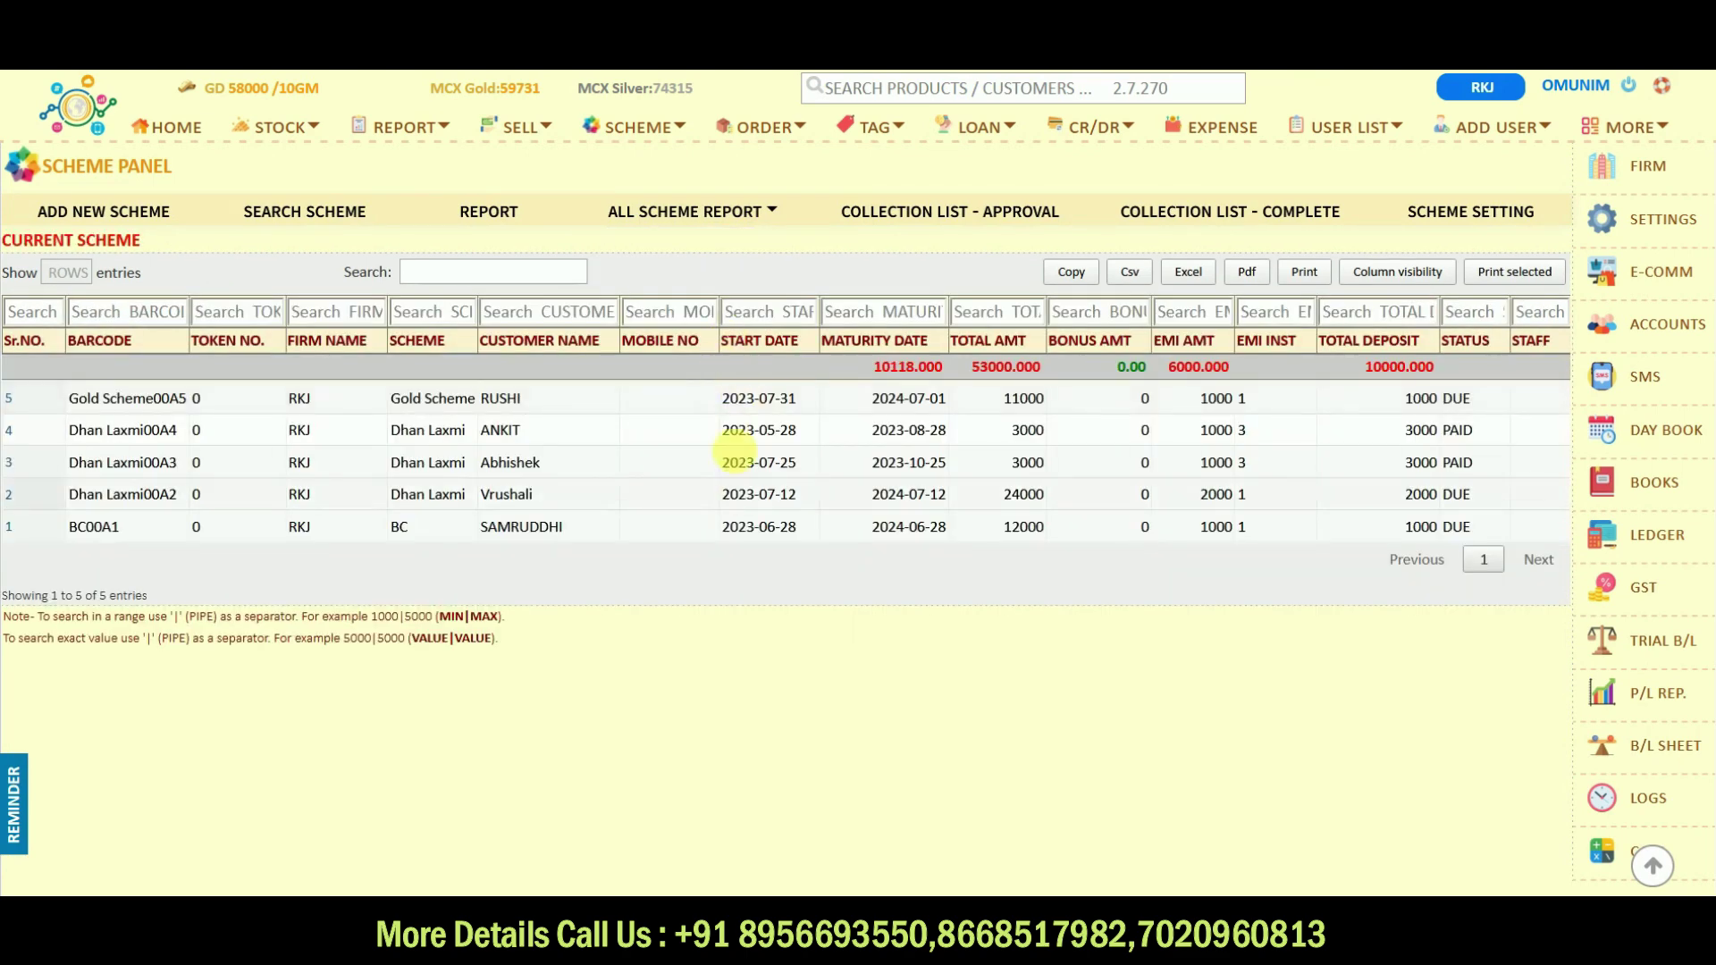
- Open the closed scheme report in the scheme panel, then return to the firm-wide all schemes report
left_click(778, 217)
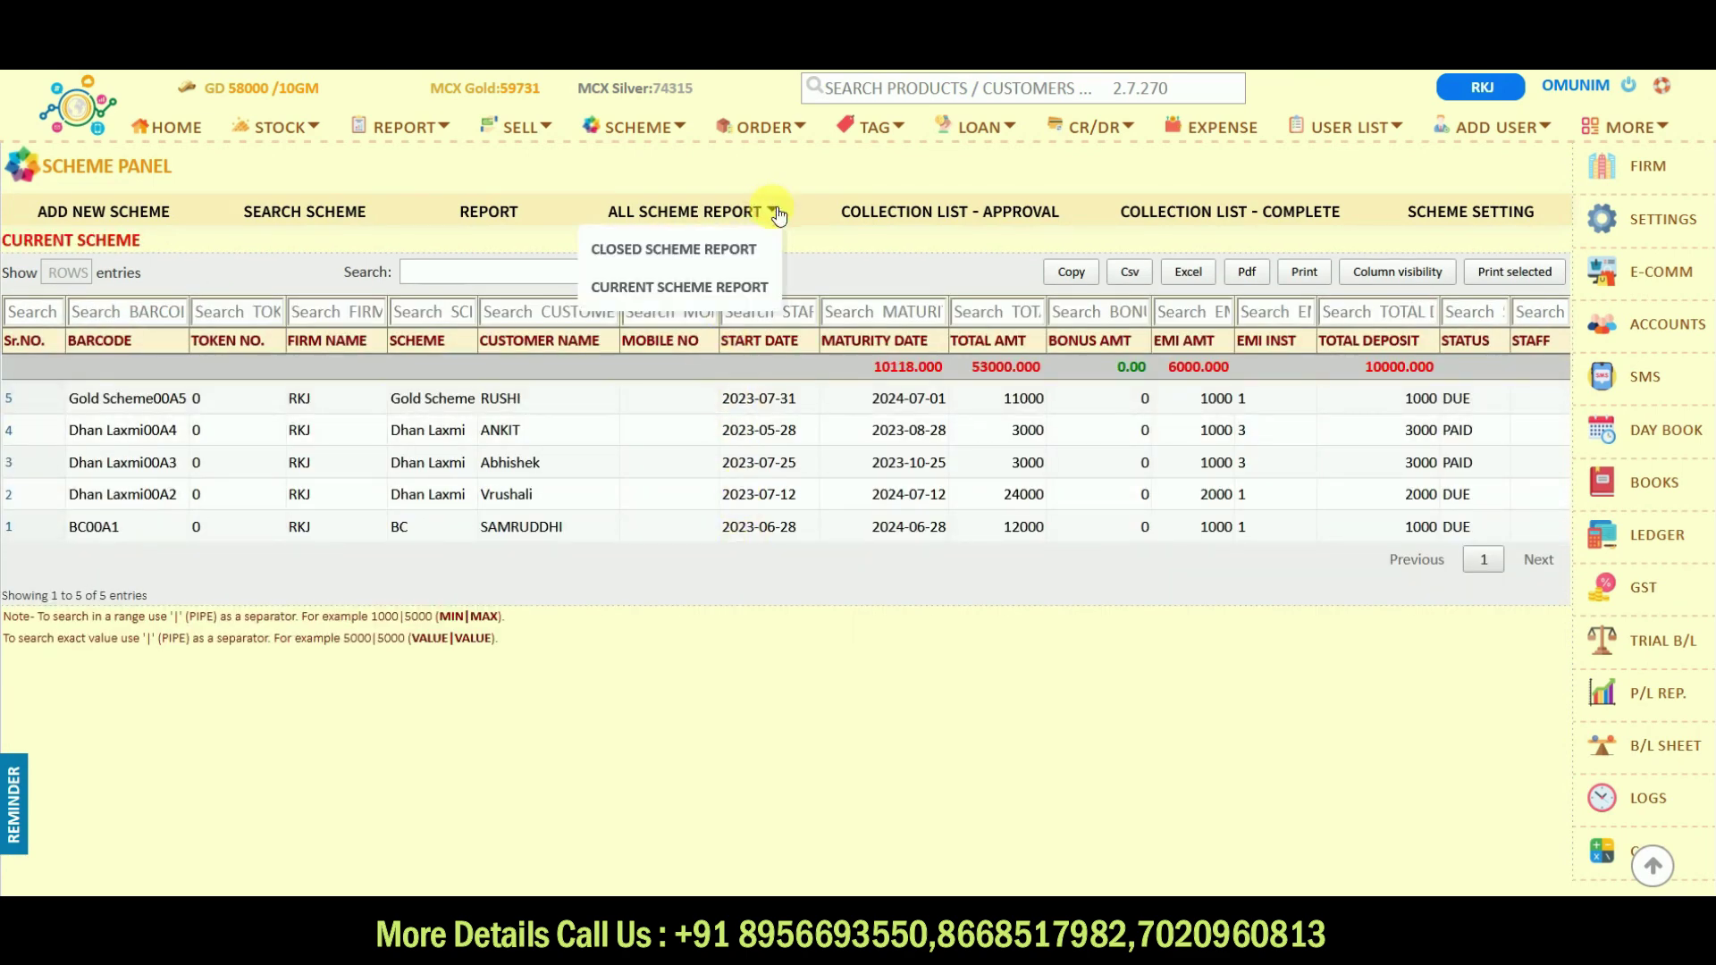
left_click(734, 248)
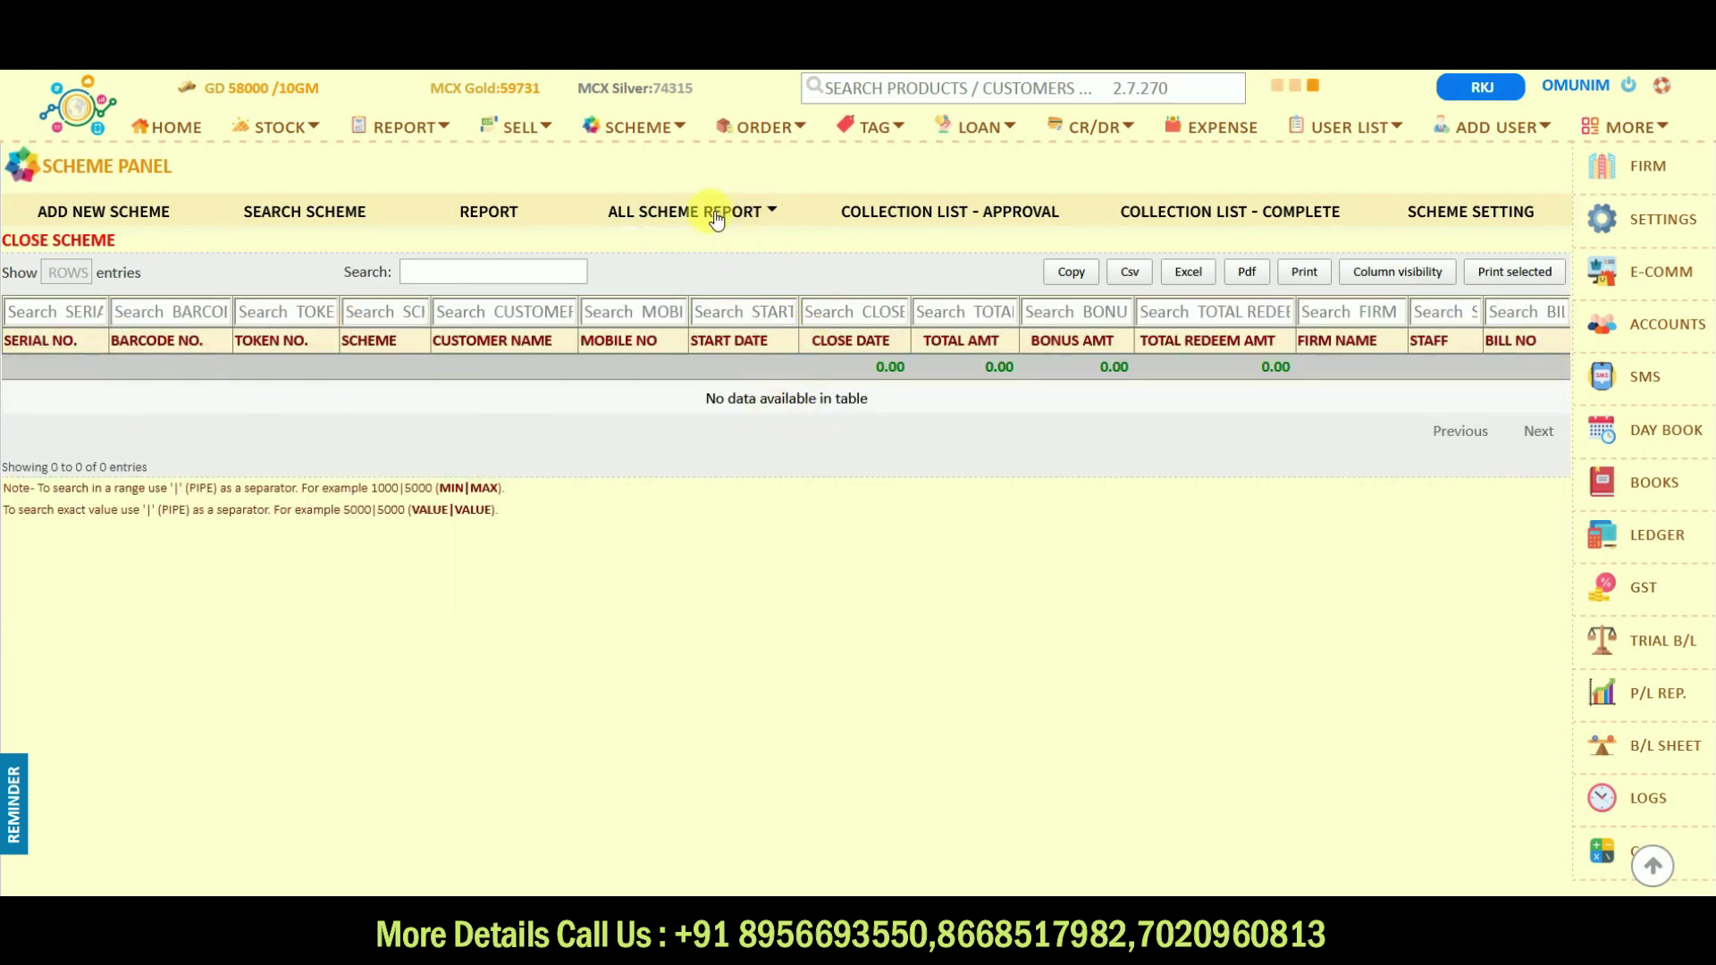
left_click(715, 211)
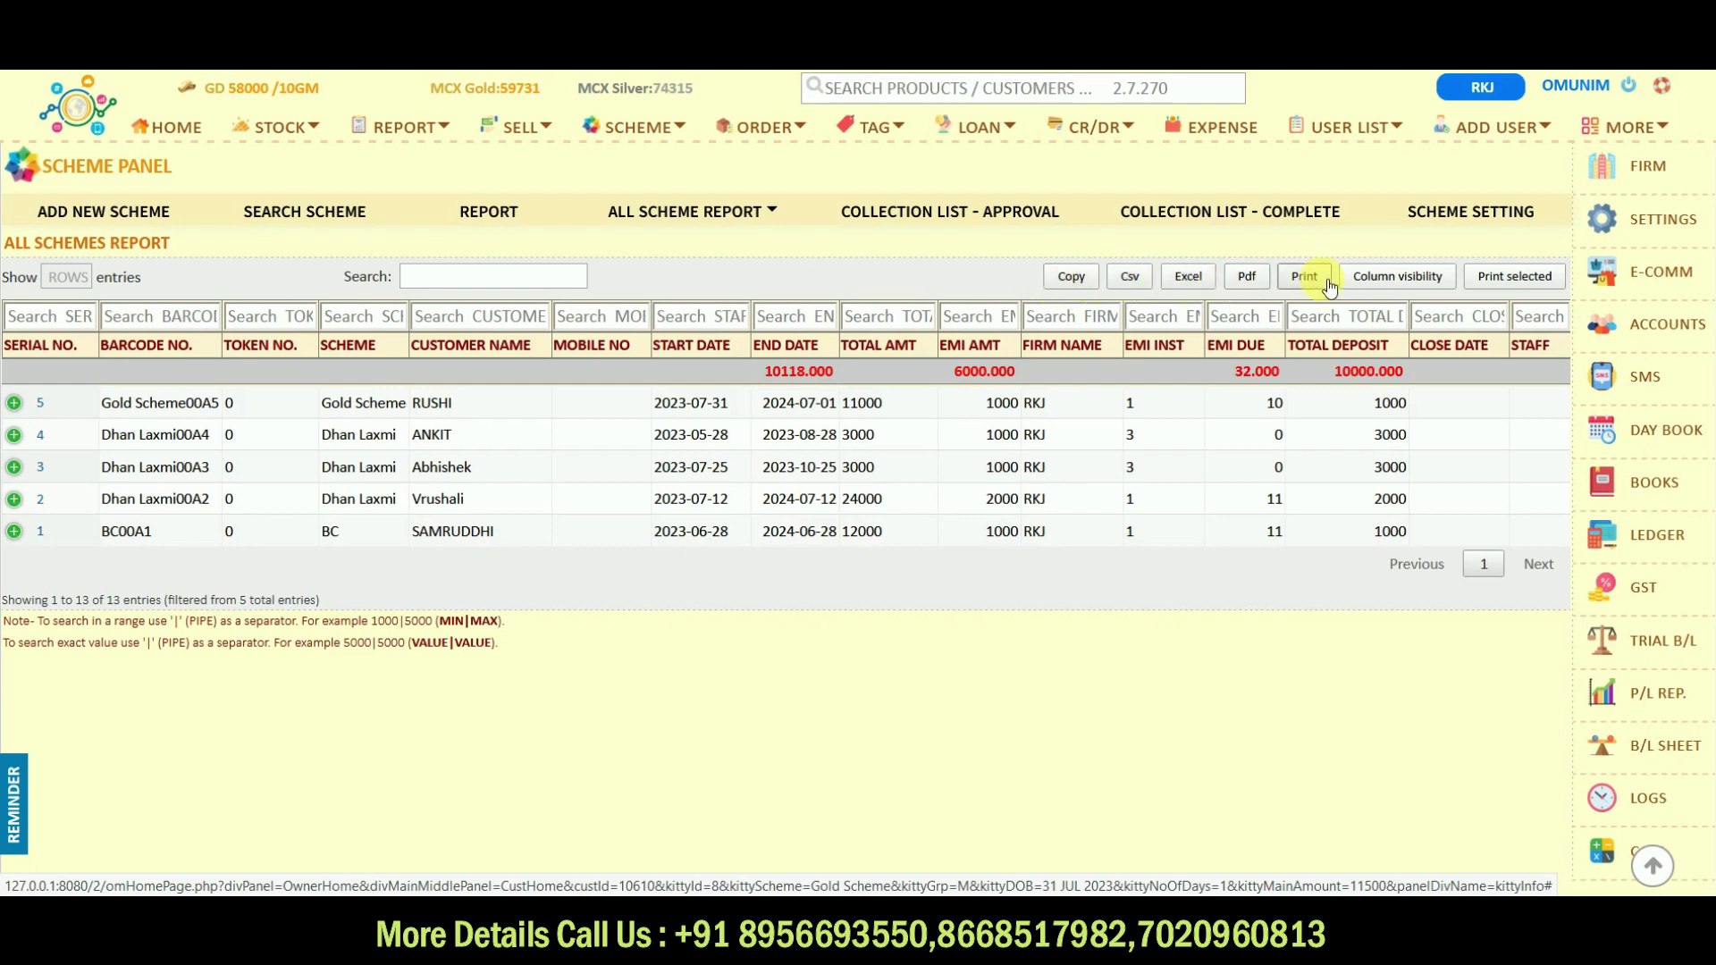
- Export the all schemes report to Excel, open Excel_Report.xlsx with WPS Office, and return to the scheme panel
left_click(1187, 276)
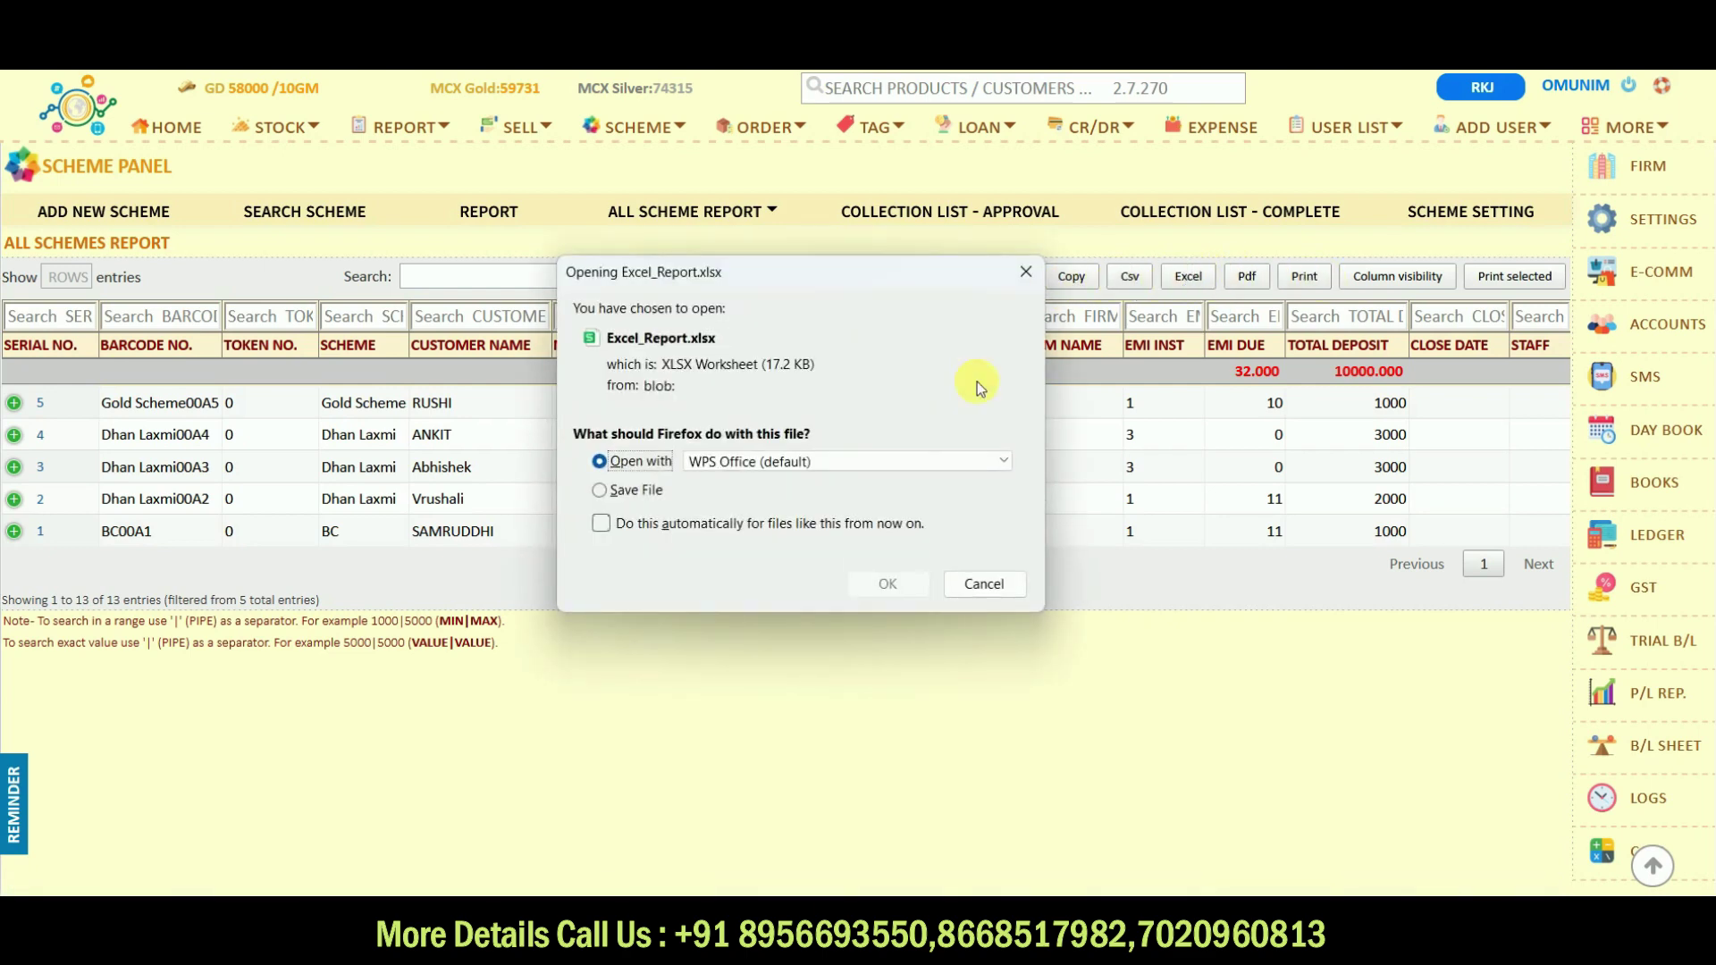
left_click(890, 588)
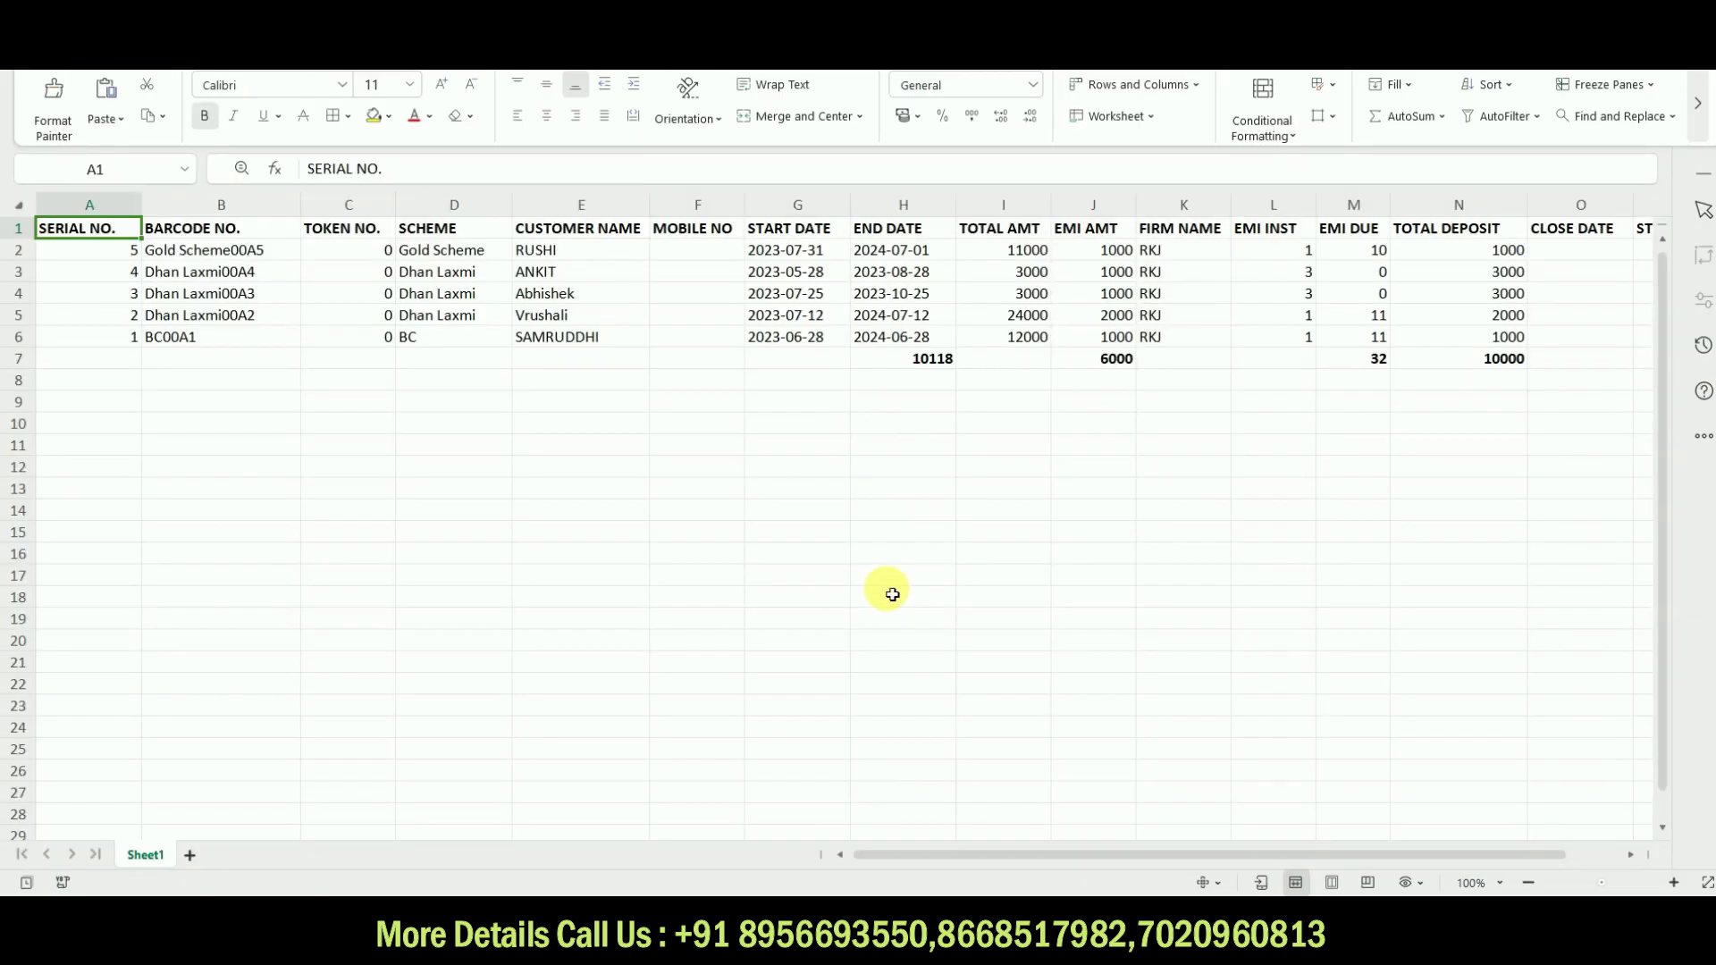
left_click(1537, 36)
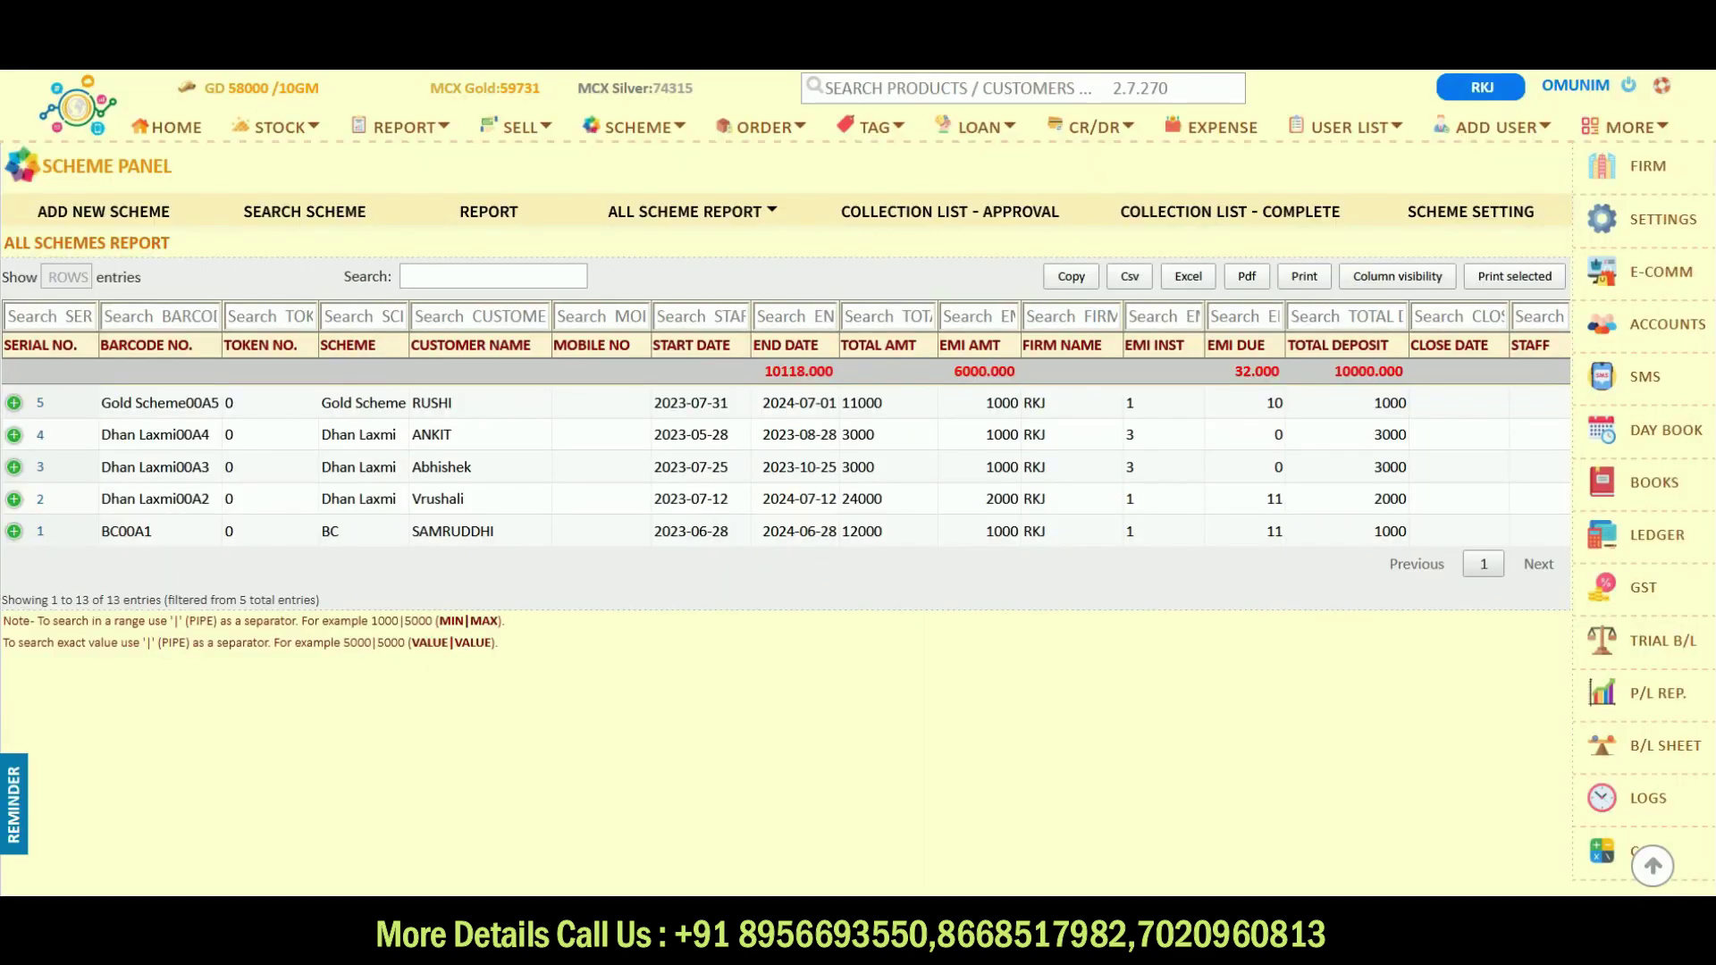
- Open the blank customer scheme enrolment form, then return to the home page
left_click(661, 138)
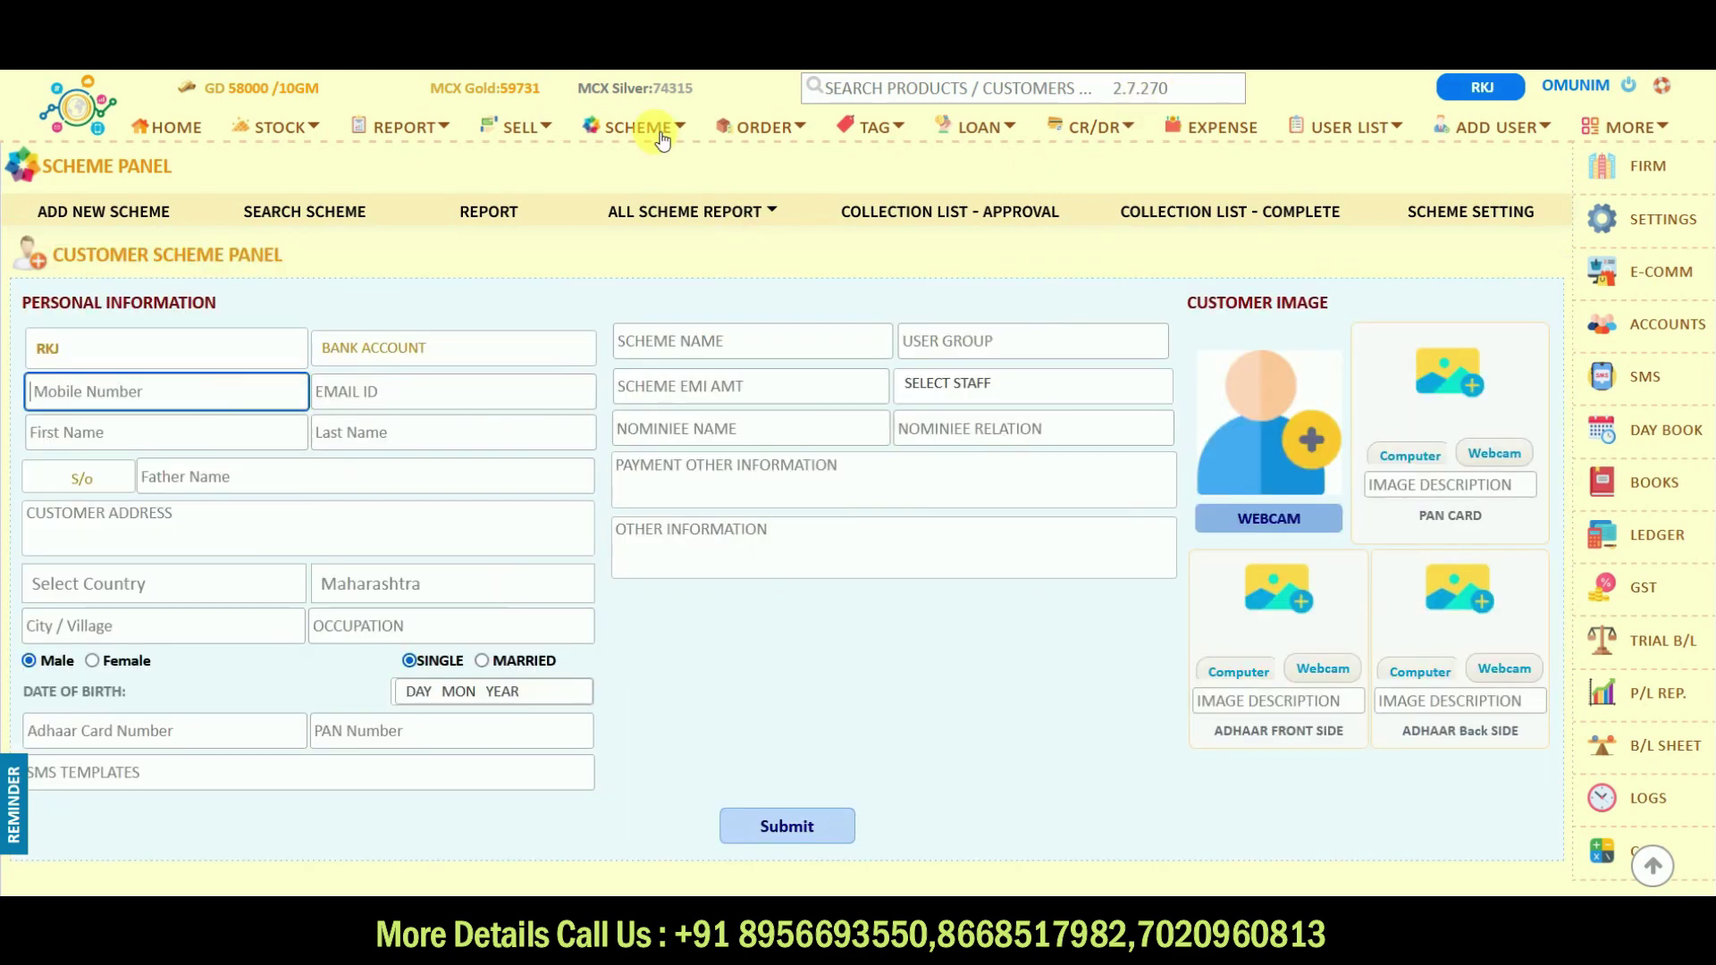
left_click(96, 129)
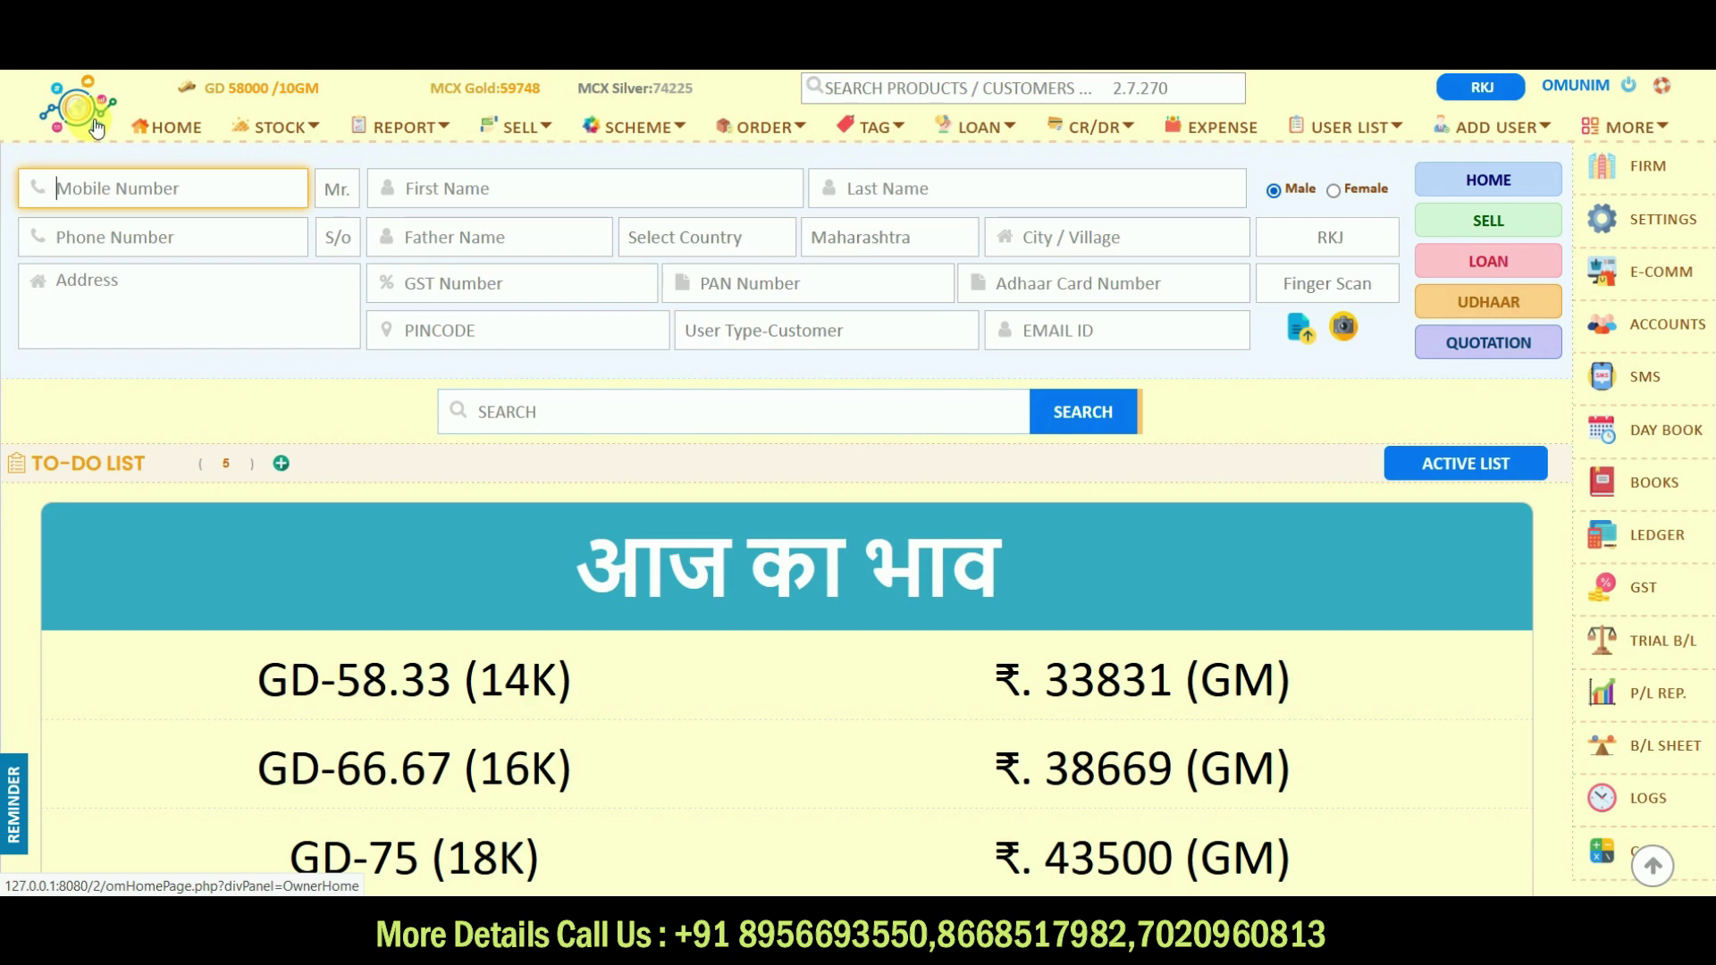
left_click(761, 143)
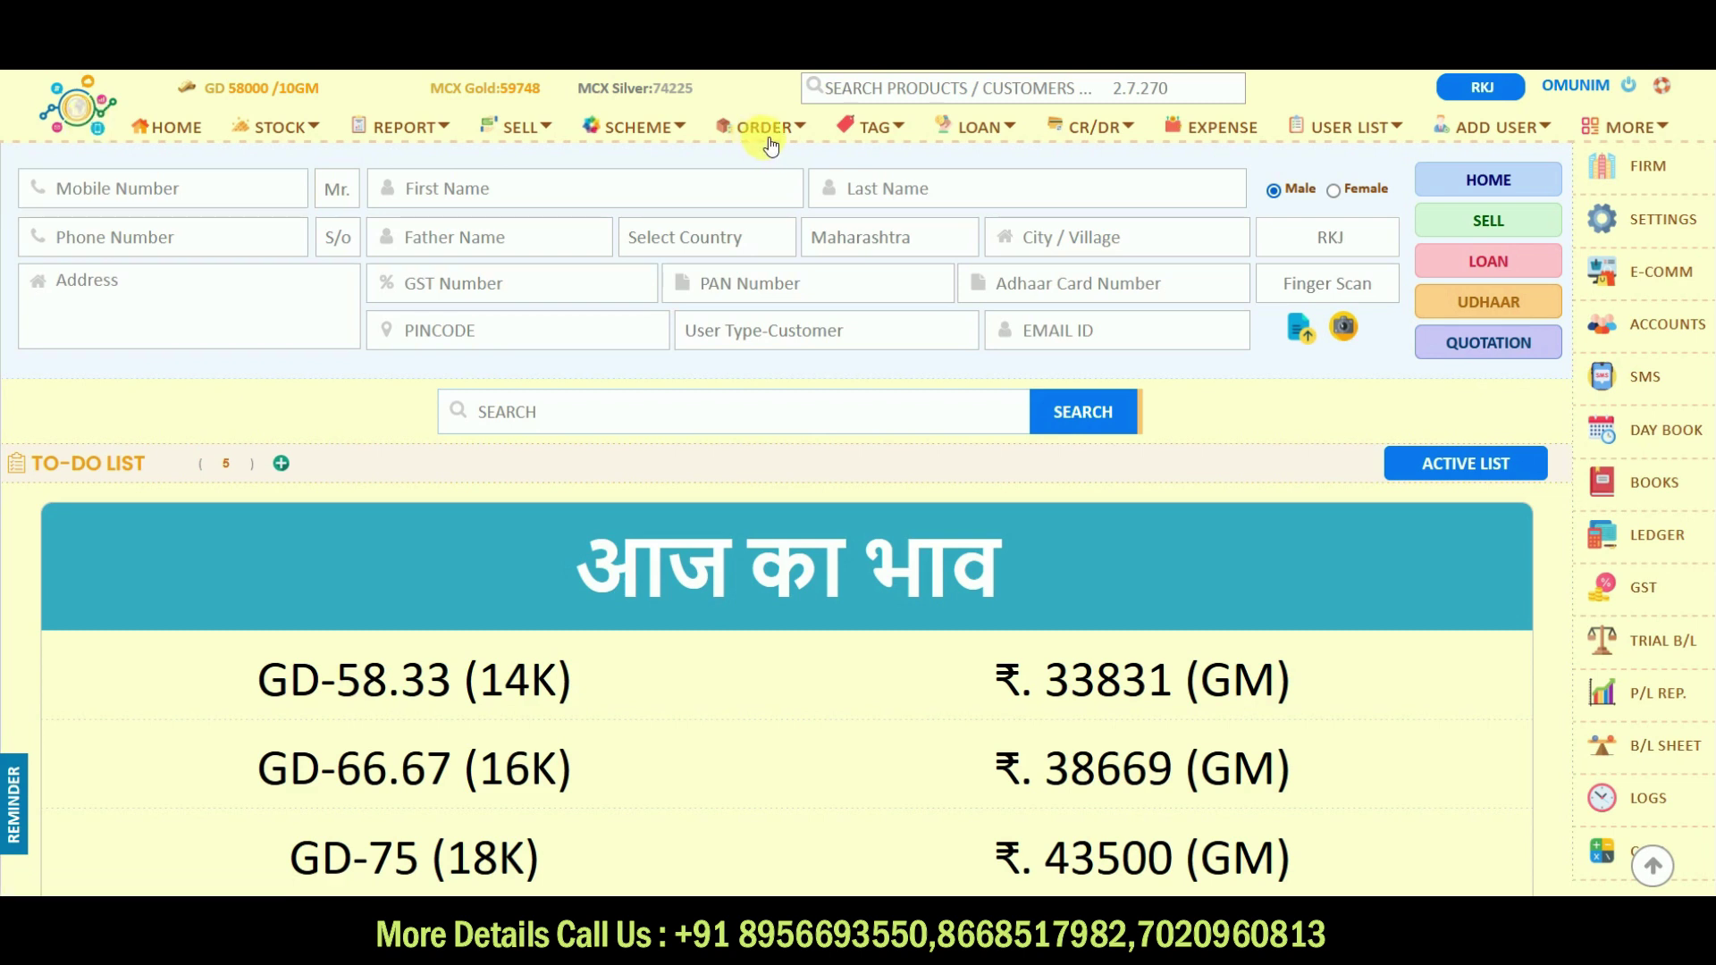